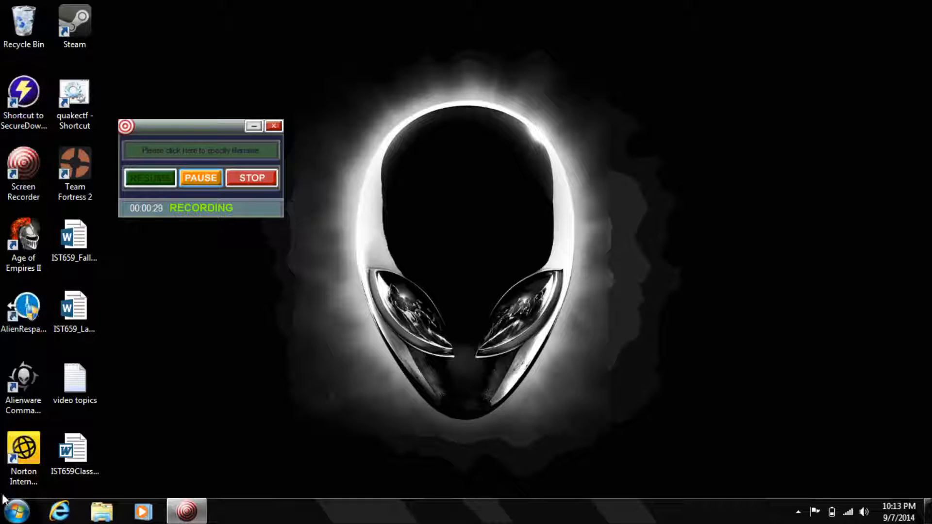
# Launch Access and open the recent BookStore database
pyautogui.click(17, 511)
pyautogui.click(59, 243)
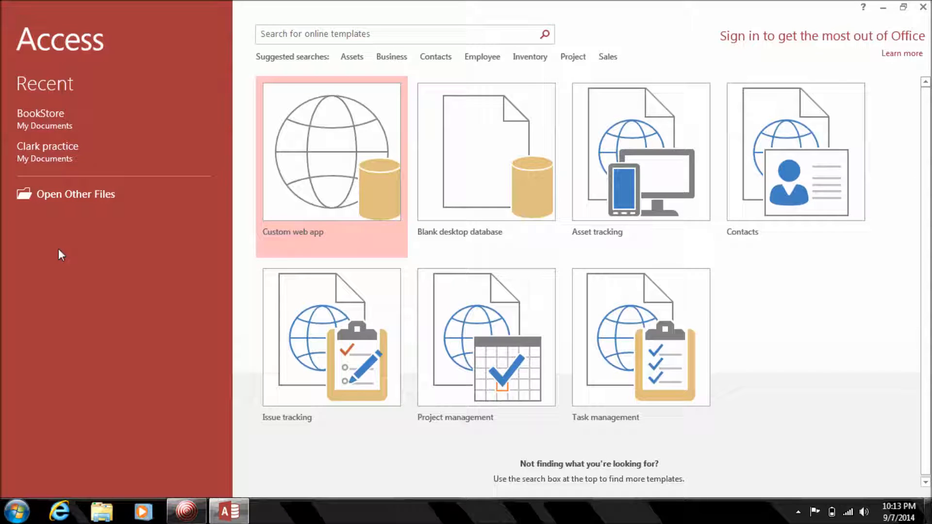
pyautogui.click(51, 118)
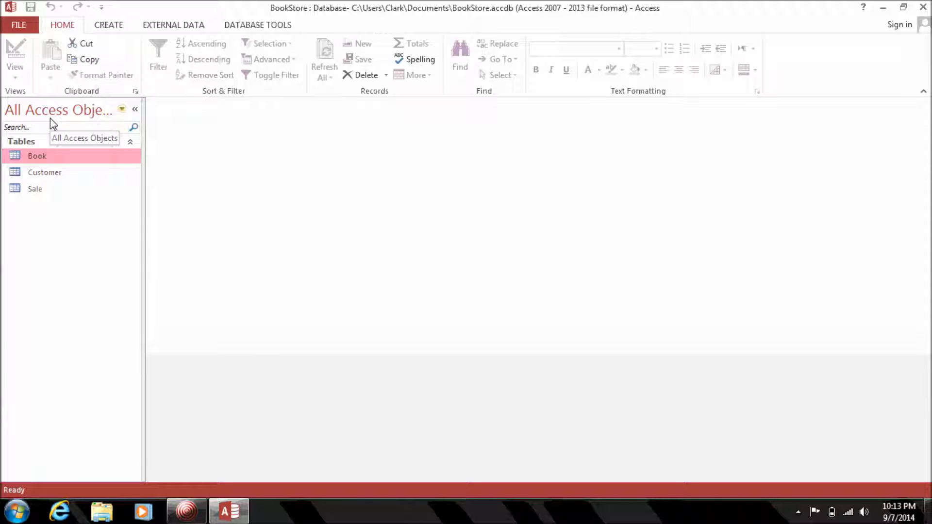
# Review the relationships between the Book, Sale and Customer tables, including the Sale table's key, and close the diagram
pyautogui.click(247, 27)
pyautogui.click(161, 63)
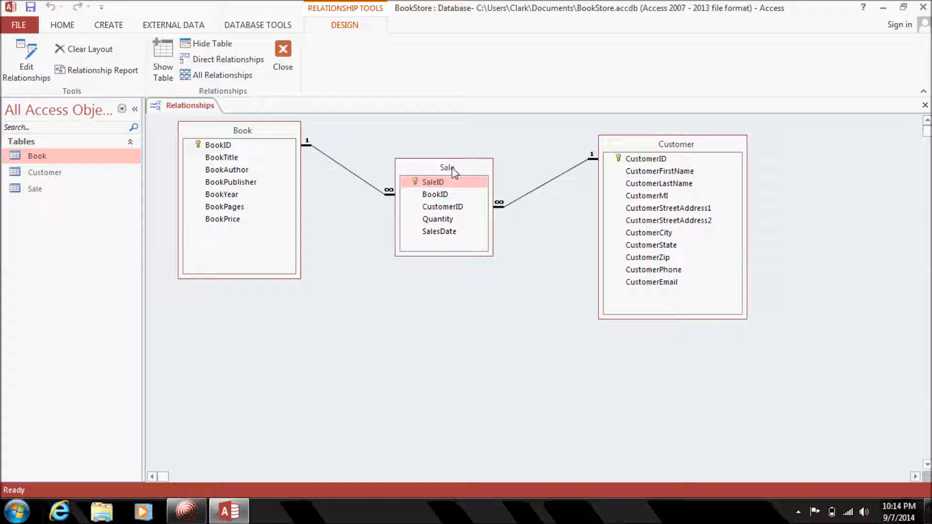
pyautogui.click(440, 184)
pyautogui.click(925, 107)
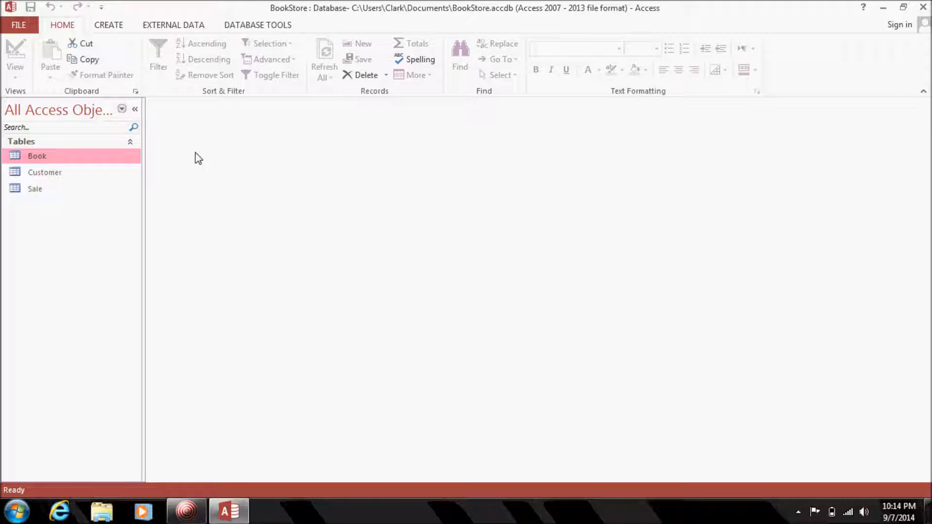
# Start a new form with the Form Wizard and include all fields of the Sale table
pyautogui.click(116, 27)
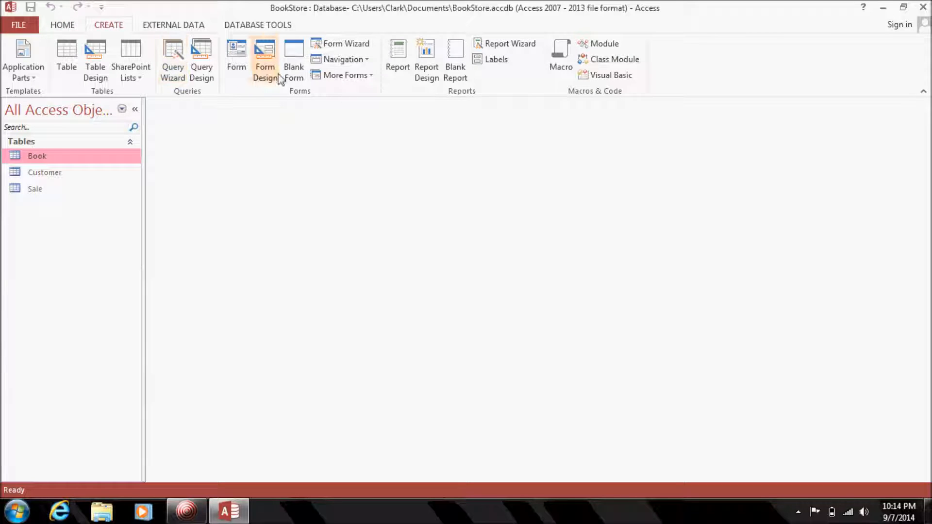
pyautogui.click(351, 45)
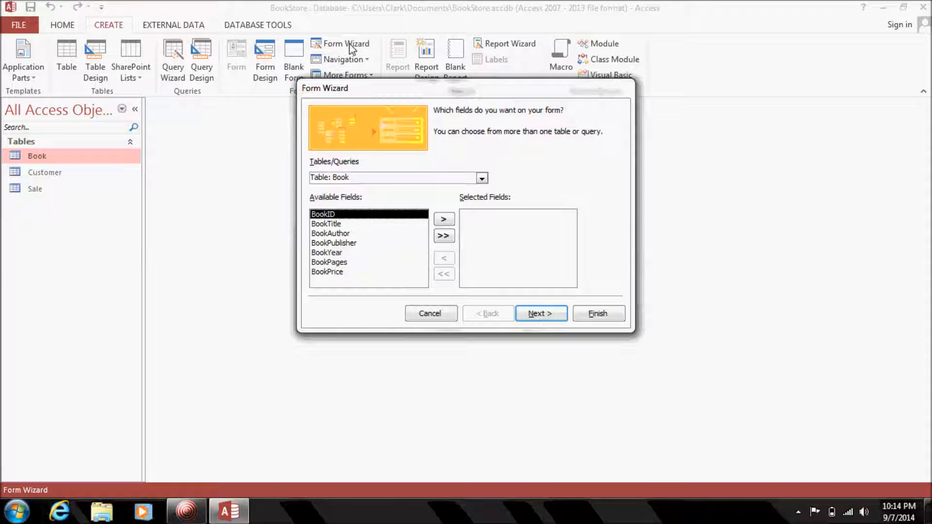
pyautogui.click(482, 179)
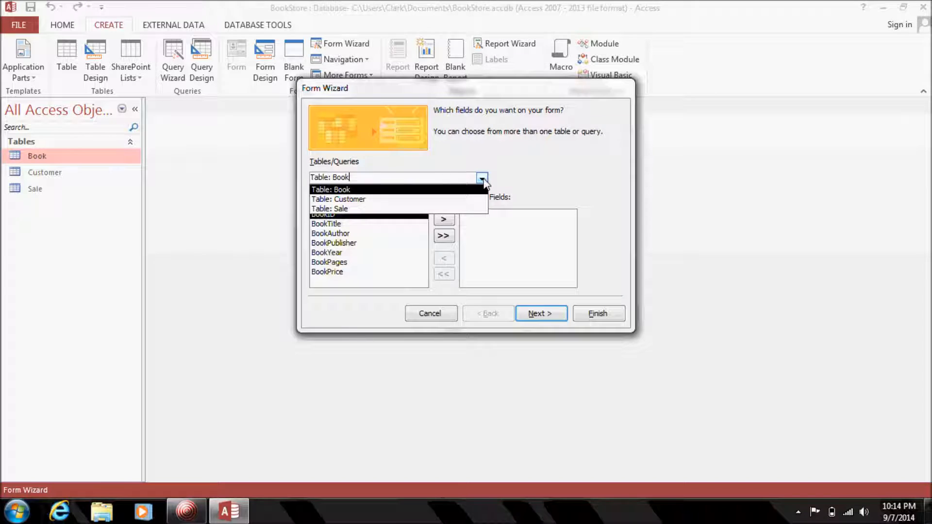
pyautogui.click(409, 210)
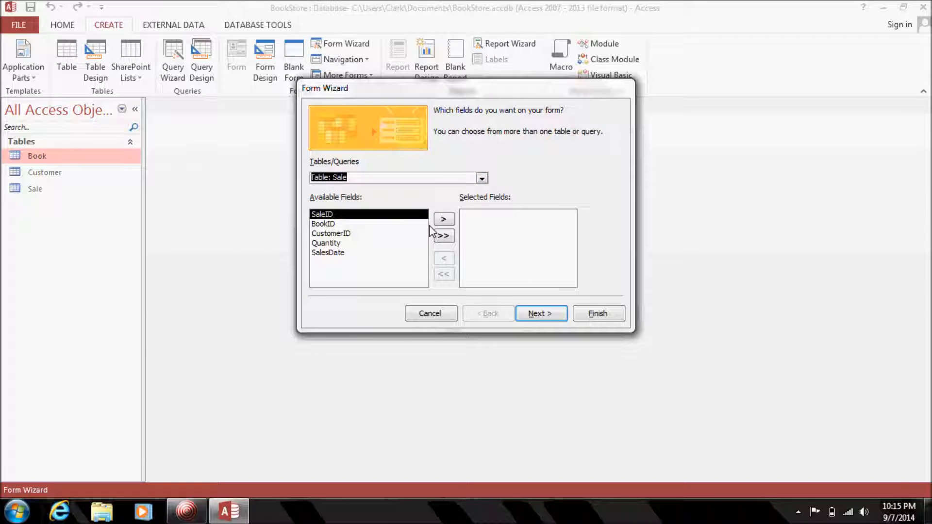
pyautogui.click(442, 237)
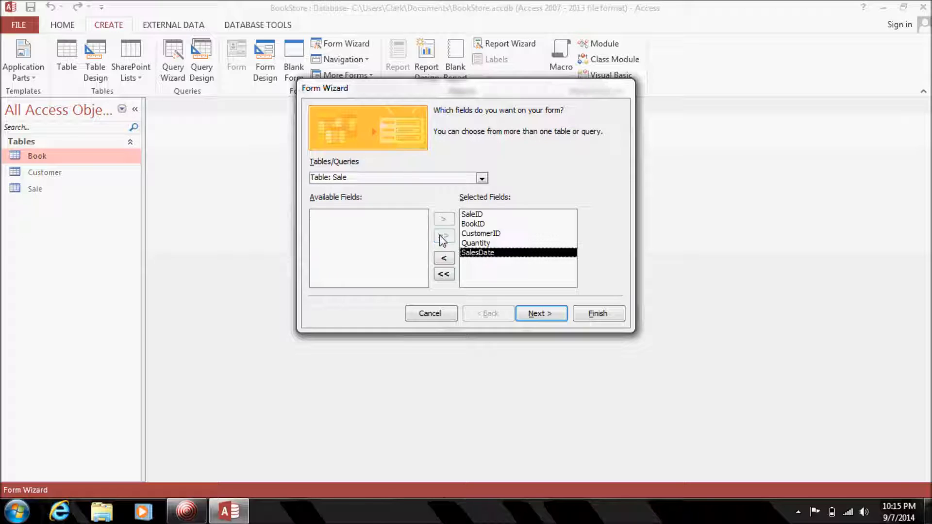
# Finish the form with the Columnar layout and the title SaleForm, opening it to view information
pyautogui.click(535, 315)
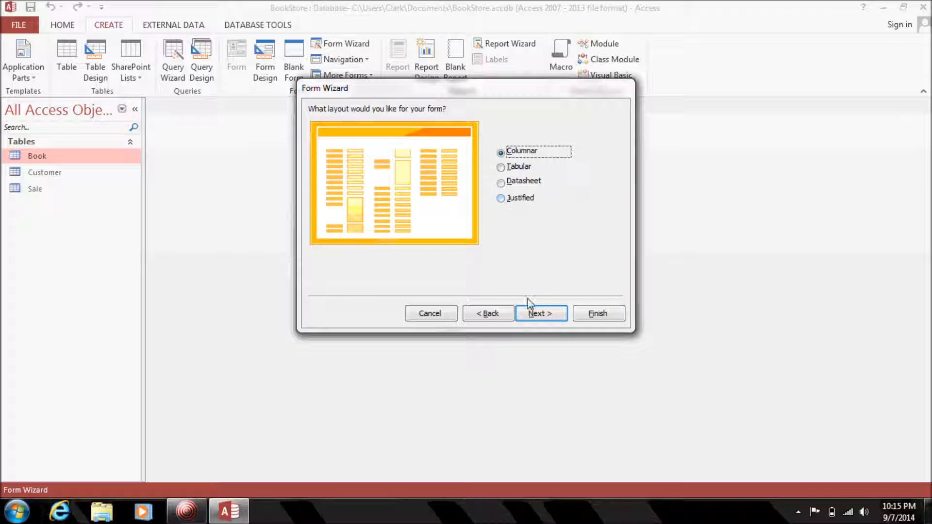
pyautogui.click(536, 314)
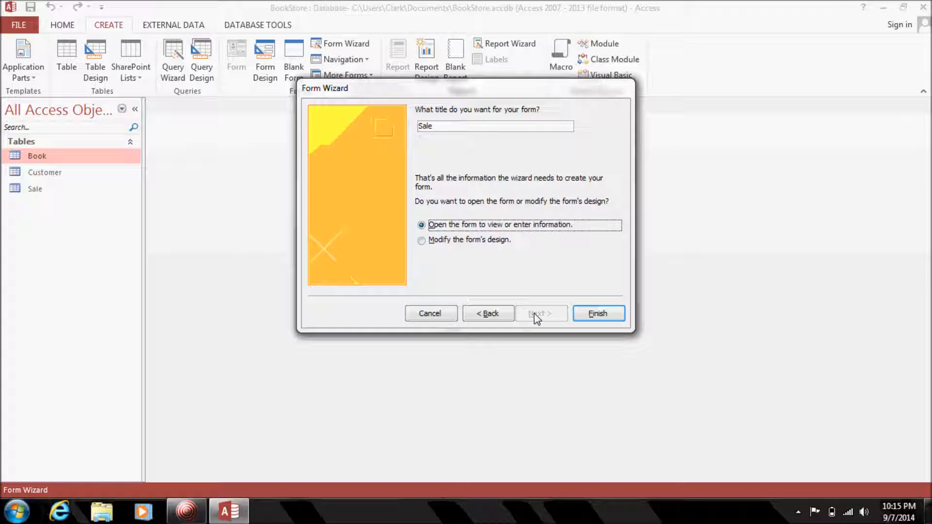
pyautogui.click(500, 130)
pyautogui.write('Form')
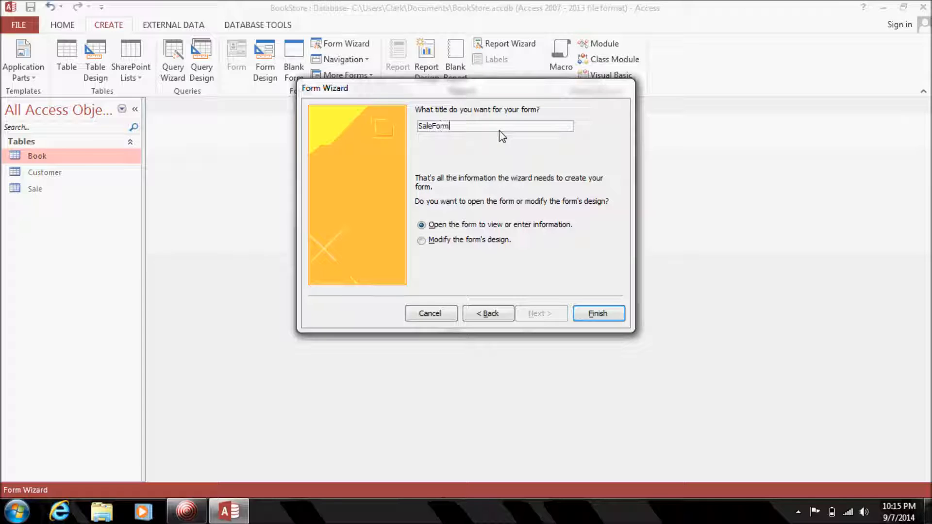
pyautogui.click(598, 313)
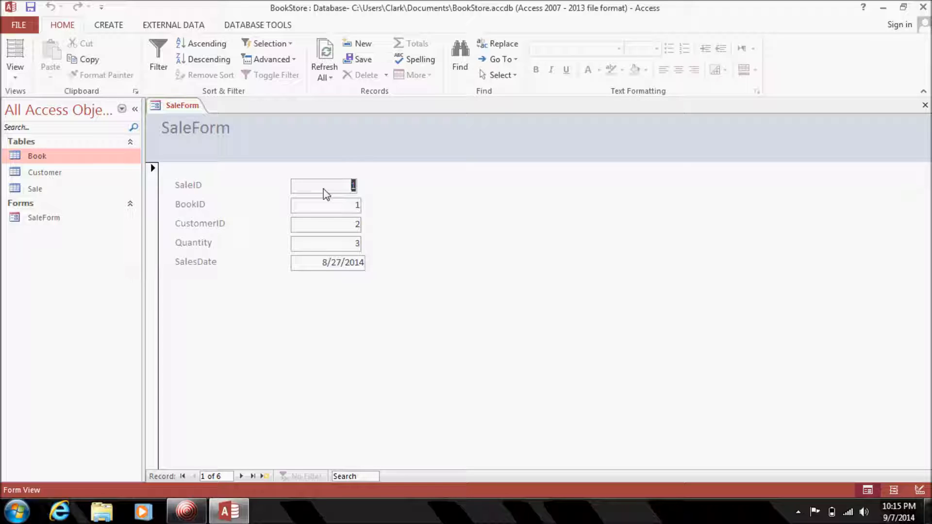
# Look up the book and customer IDs used in the sale form in the Book and Customer tables
pyautogui.click(345, 211)
pyautogui.doubleClick(51, 156)
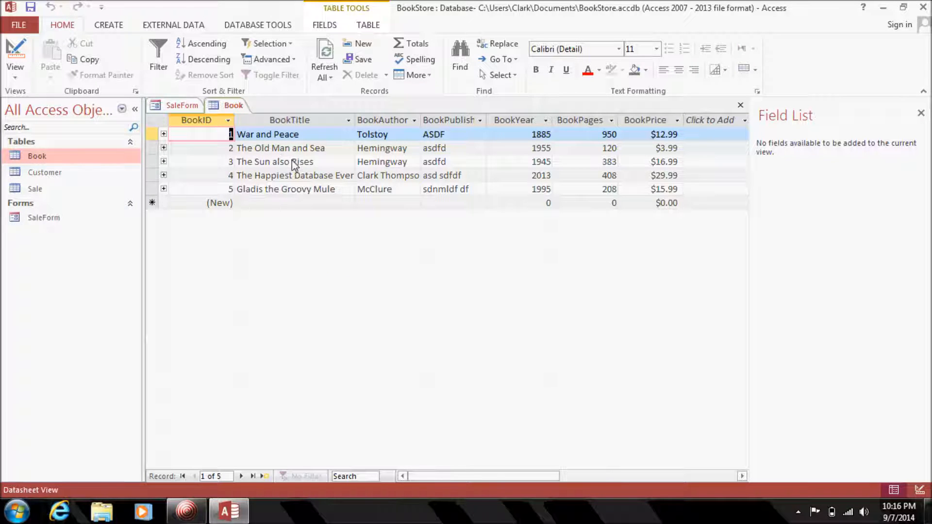
pyautogui.click(740, 106)
pyautogui.doubleClick(351, 206)
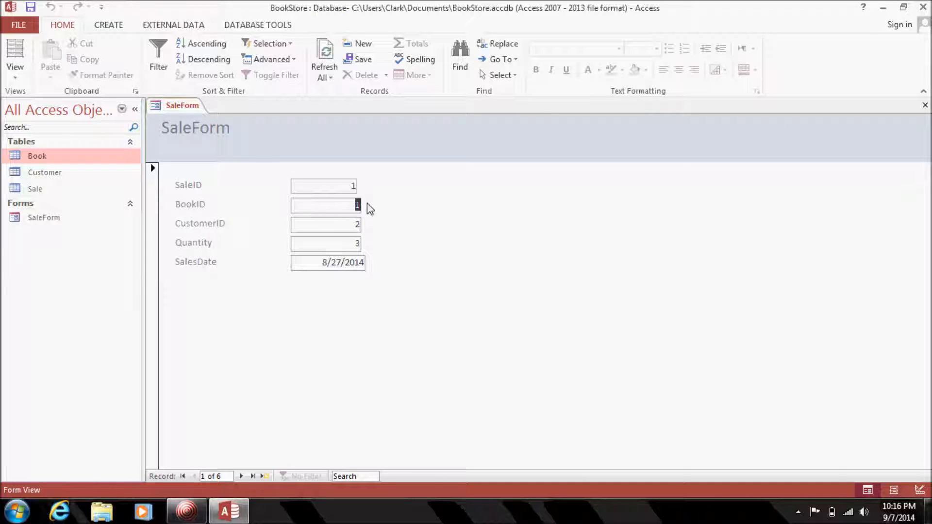
pyautogui.doubleClick(60, 176)
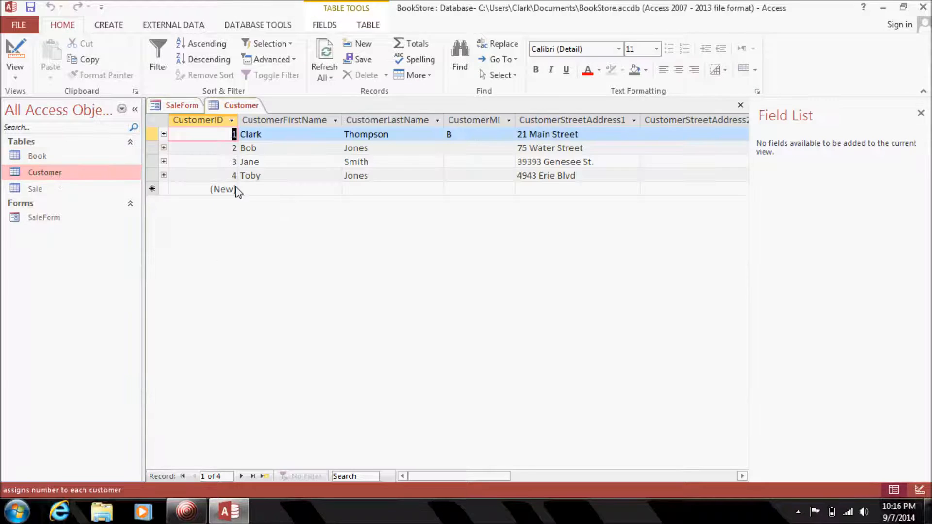
pyautogui.click(740, 105)
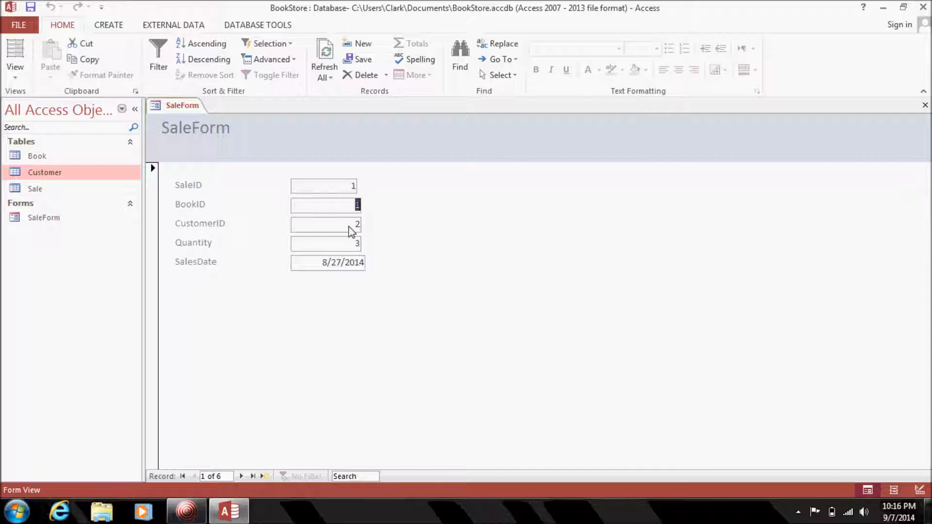
# Switch SaleForm to Design View and change its header title to "Sales Form"
pyautogui.rightClick(179, 110)
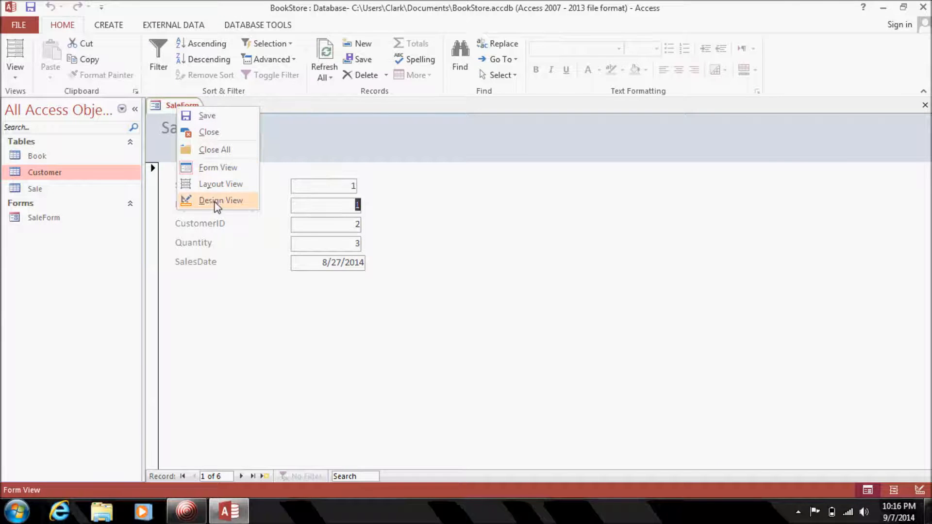
pyautogui.click(216, 204)
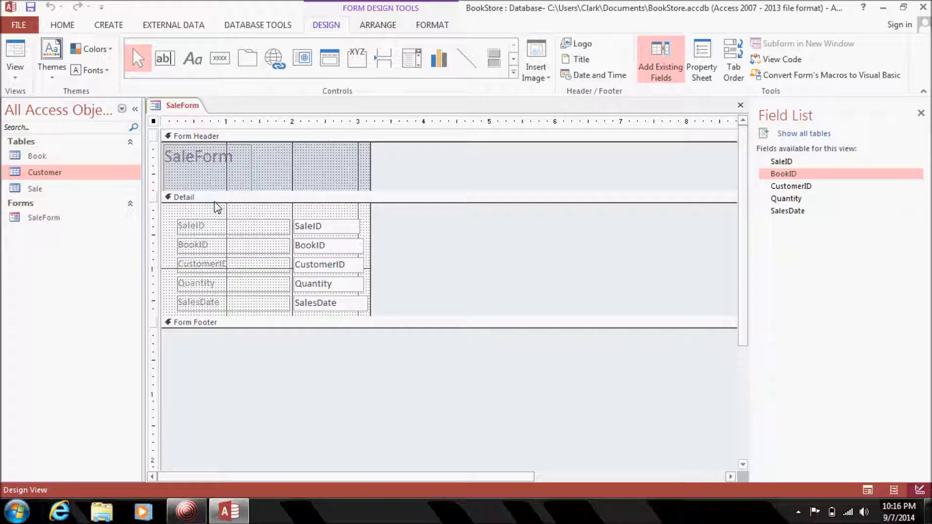
pyautogui.click(197, 161)
pyautogui.click(197, 161)
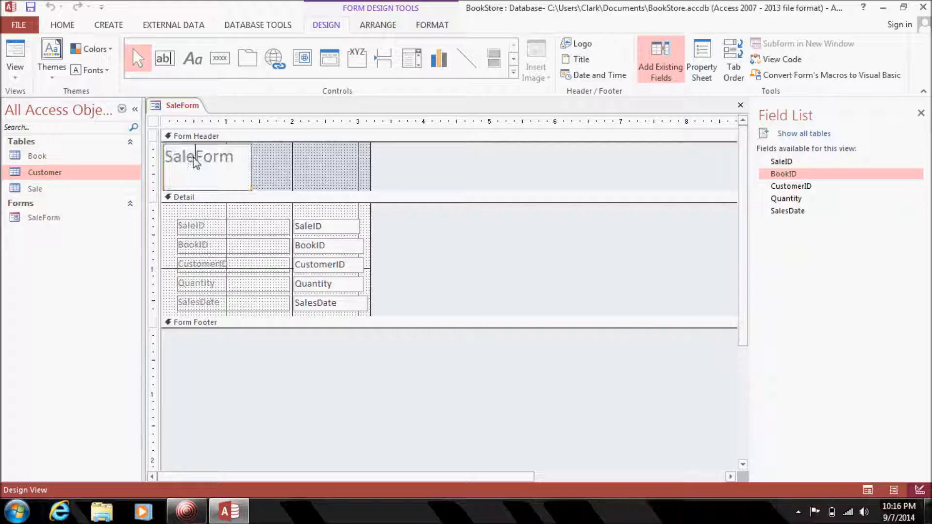
pyautogui.write('s')
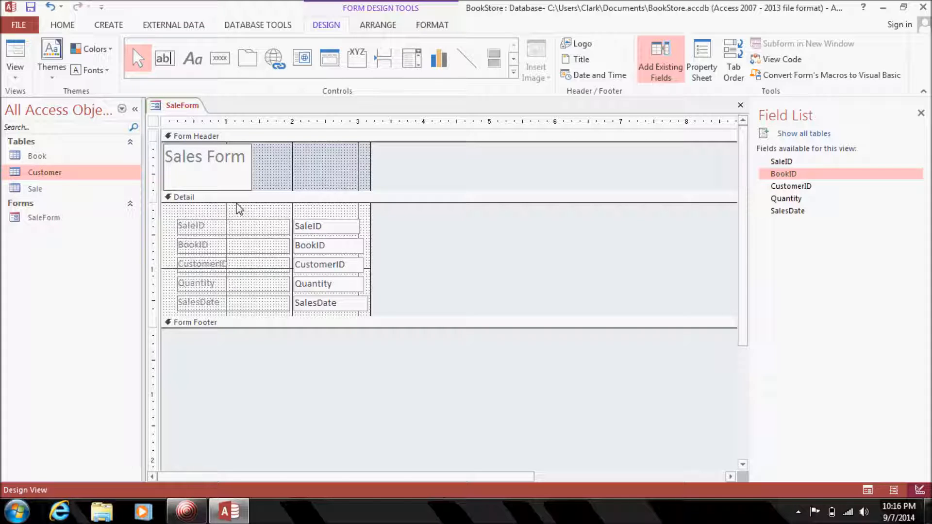
# Add a space in the detail labels so they read "Sale ID", "Book ID", "Customer ID" and "Sales Date"
pyautogui.click(196, 228)
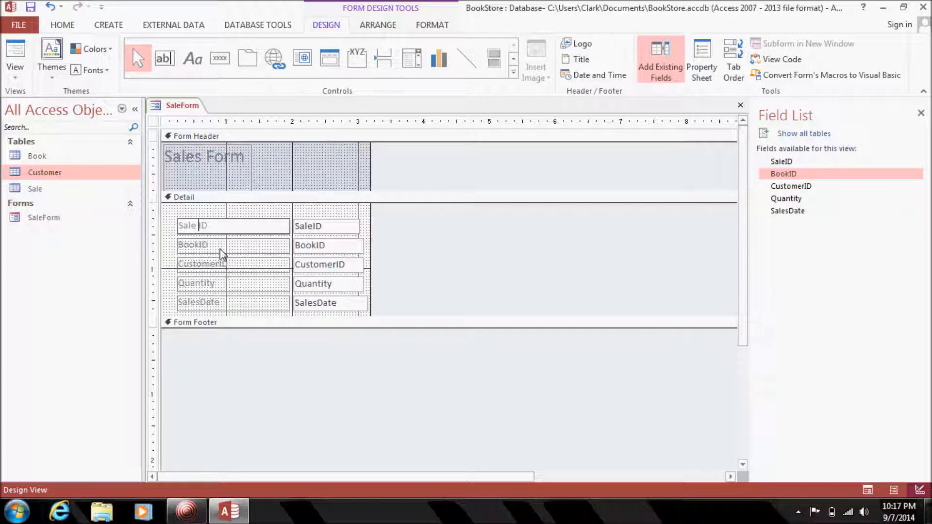
pyautogui.click(201, 246)
pyautogui.click(199, 244)
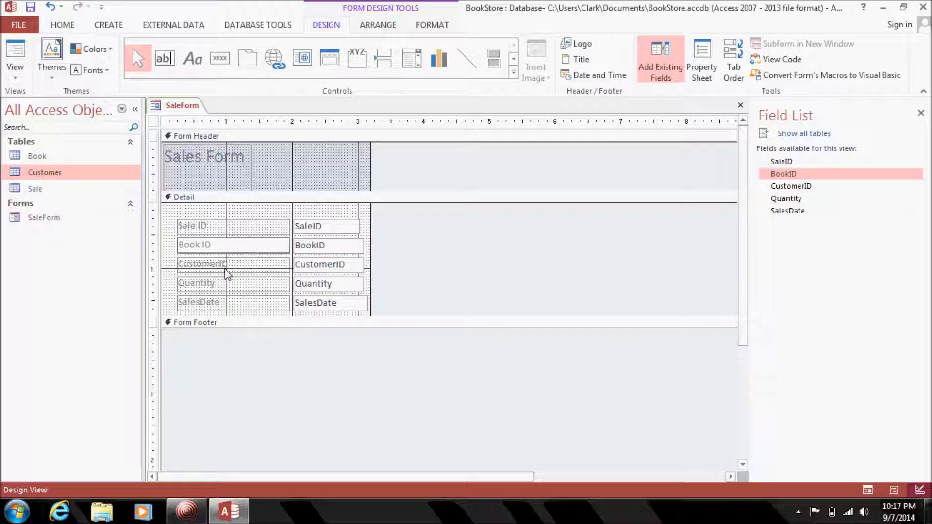
pyautogui.click(221, 269)
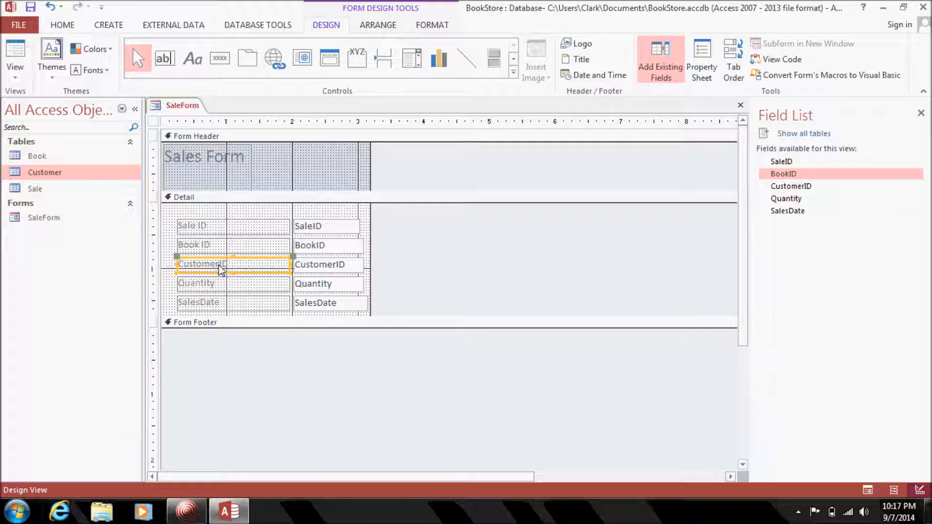
pyautogui.click(218, 267)
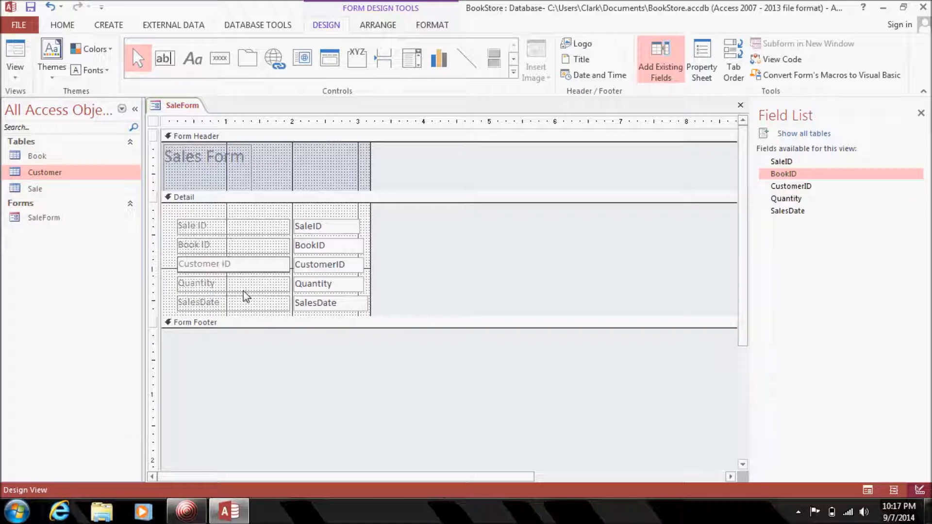
pyautogui.click(206, 305)
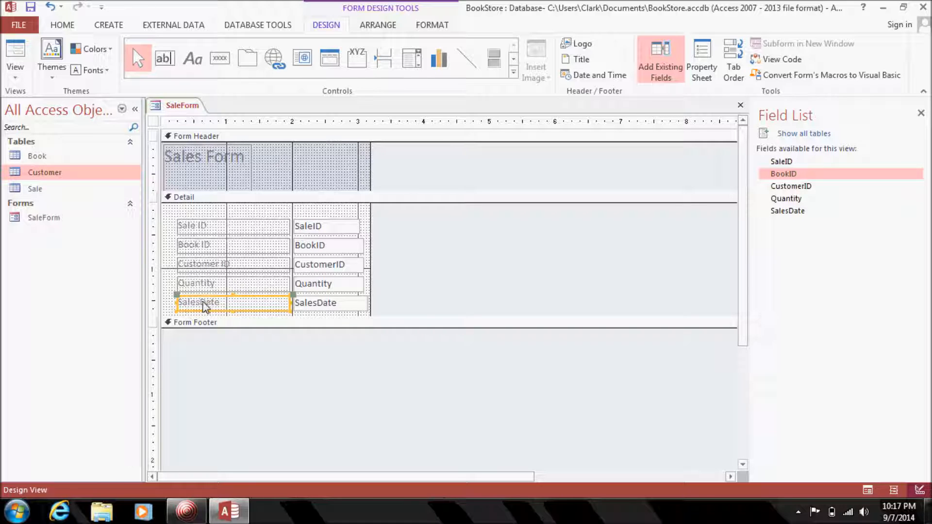
pyautogui.click(201, 302)
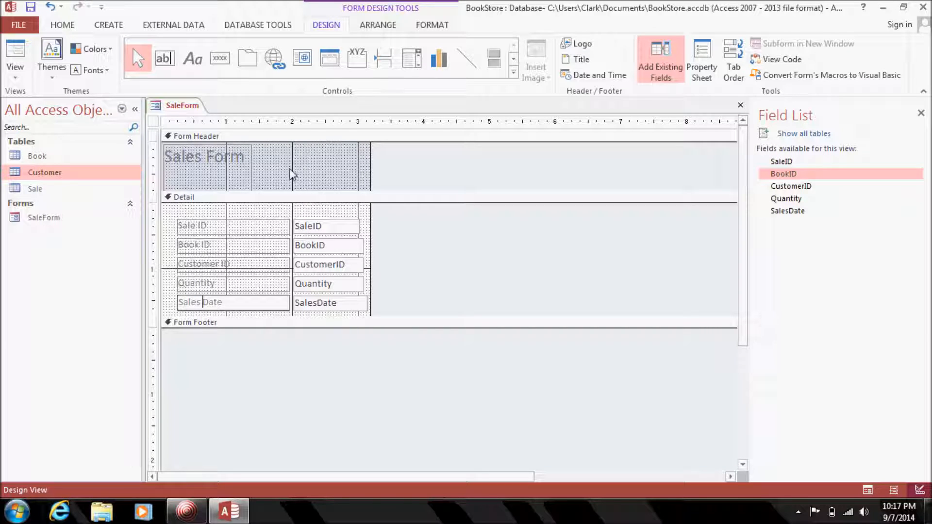
pyautogui.click(276, 217)
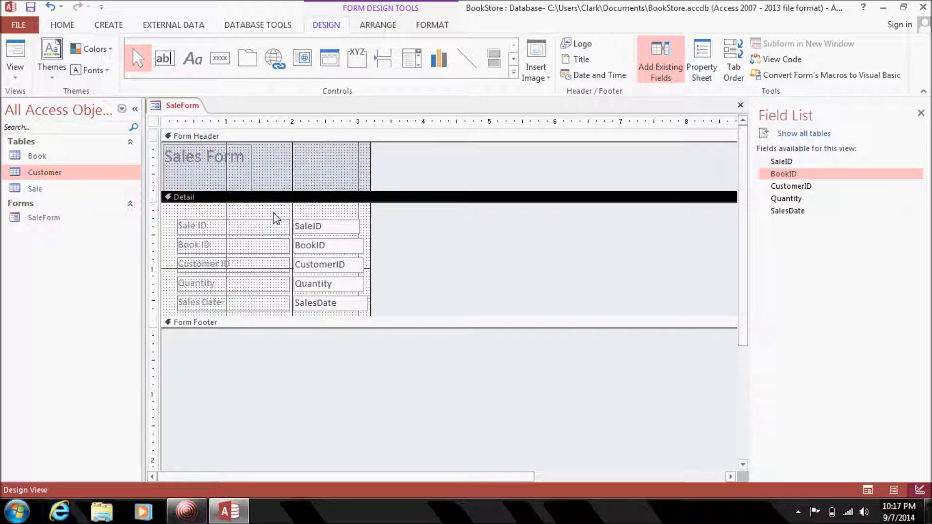
# Change the BookID text box in the detail section to a combo box
pyautogui.click(351, 245)
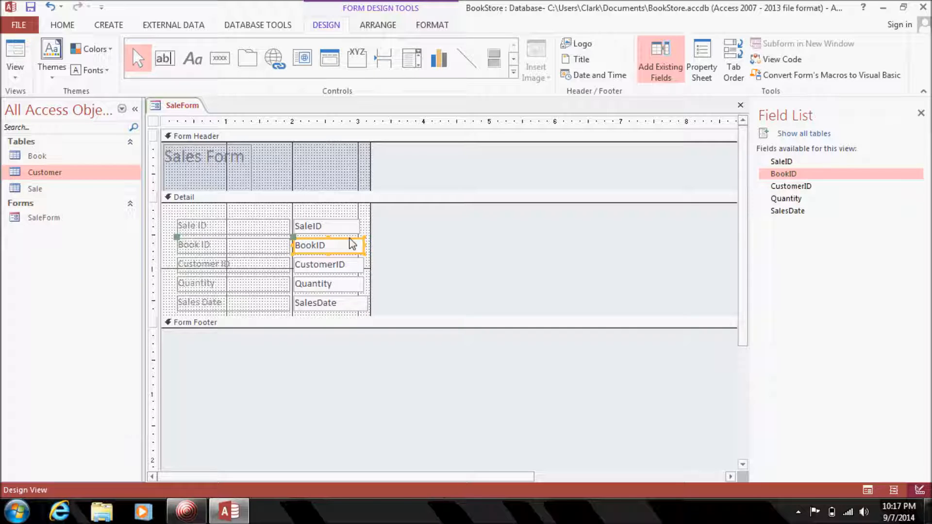
pyautogui.rightClick(352, 245)
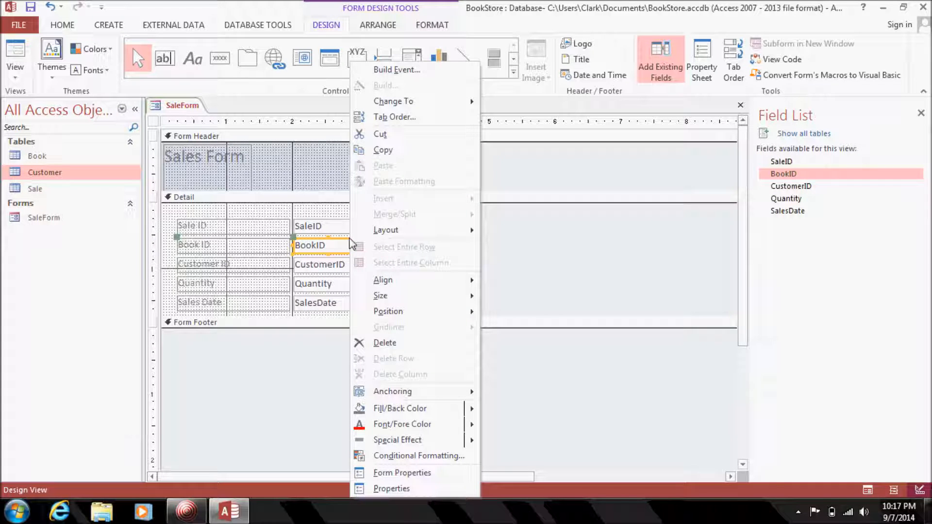
pyautogui.moveTo(451, 101)
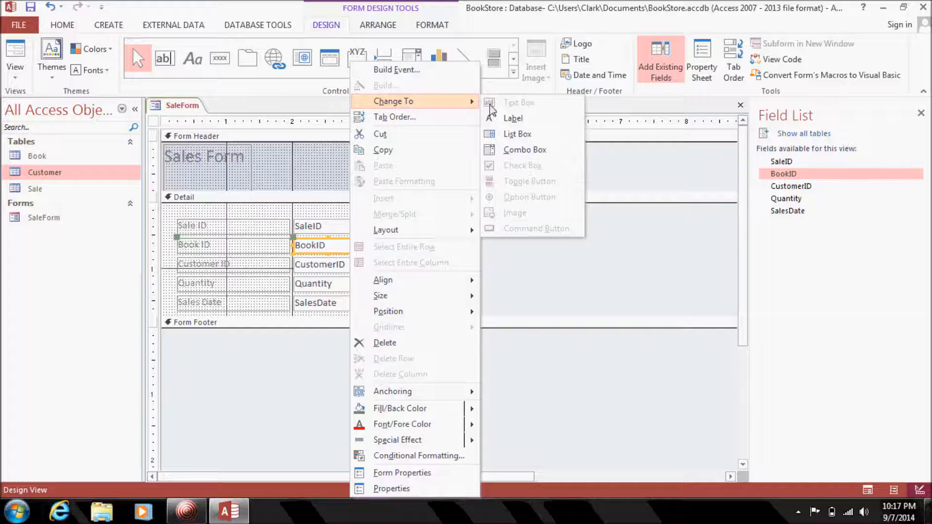
pyautogui.click(505, 151)
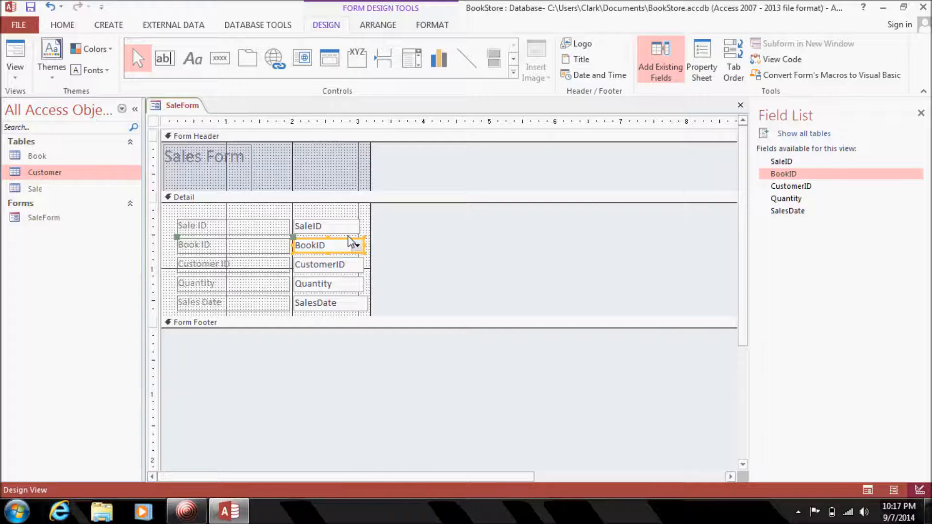
# Set the BookID combo box's row source to the Book table and check its bound column against that table's columns
pyautogui.rightClick(351, 243)
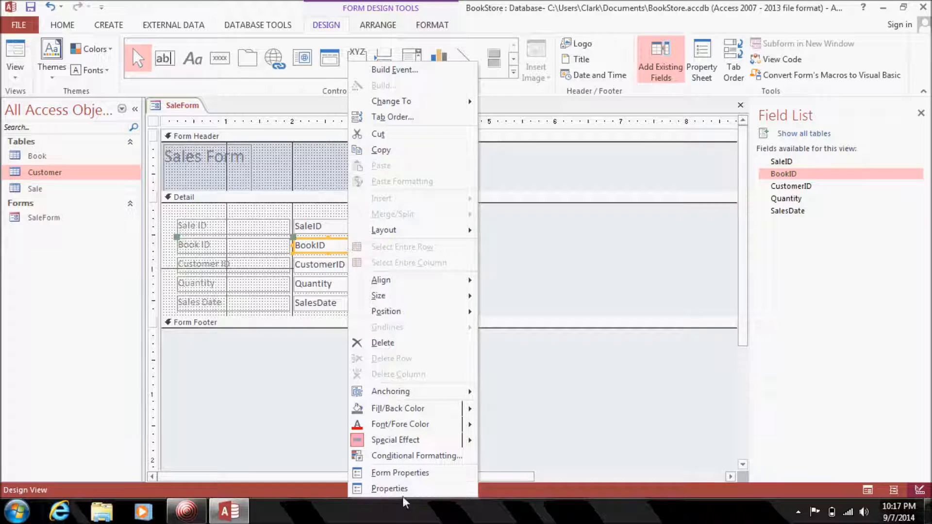
pyautogui.click(389, 488)
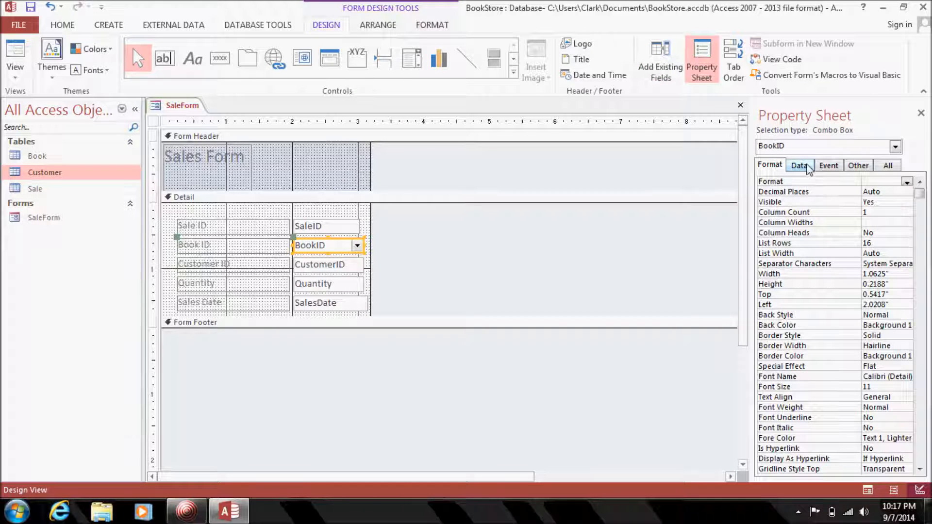
pyautogui.click(807, 166)
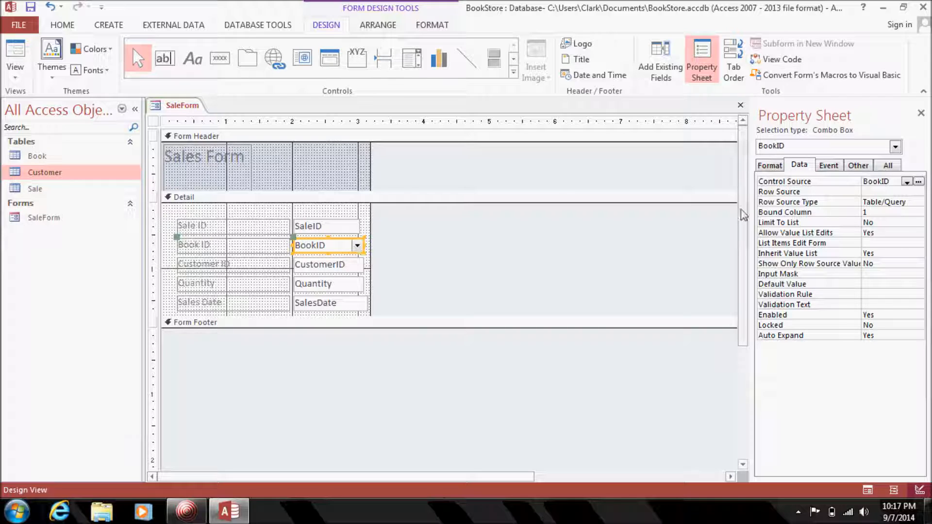
pyautogui.click(894, 193)
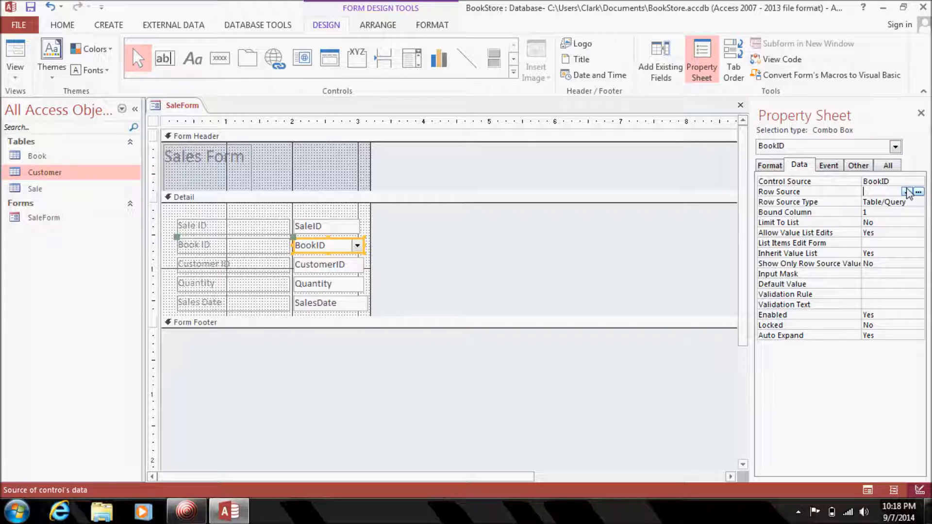
pyautogui.click(907, 192)
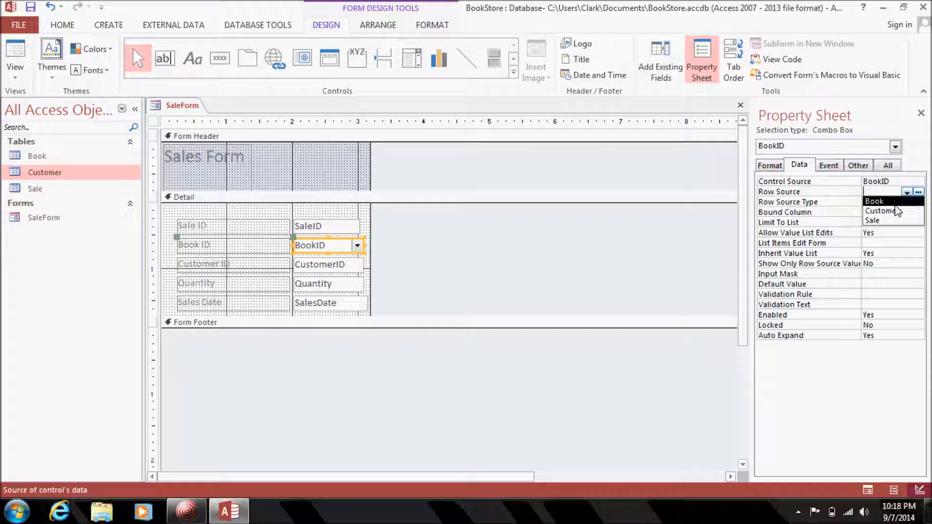
pyautogui.click(895, 204)
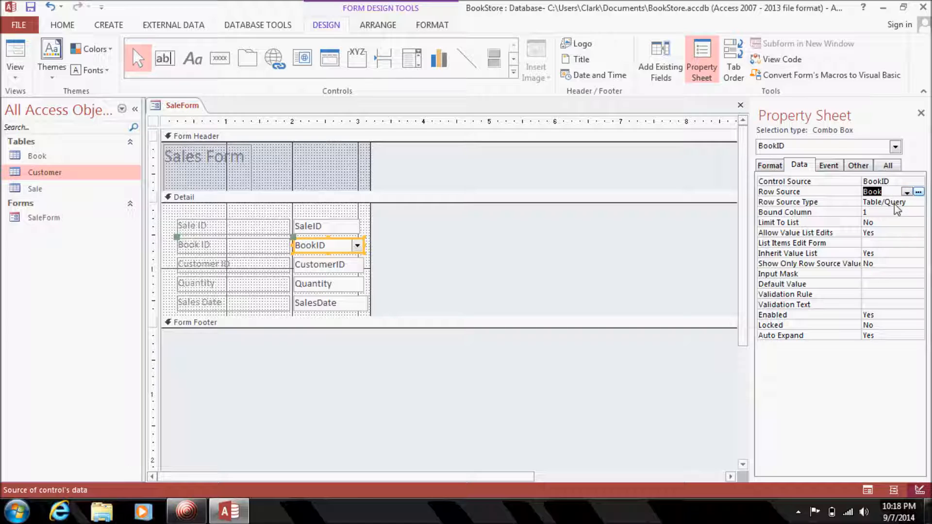
pyautogui.click(890, 212)
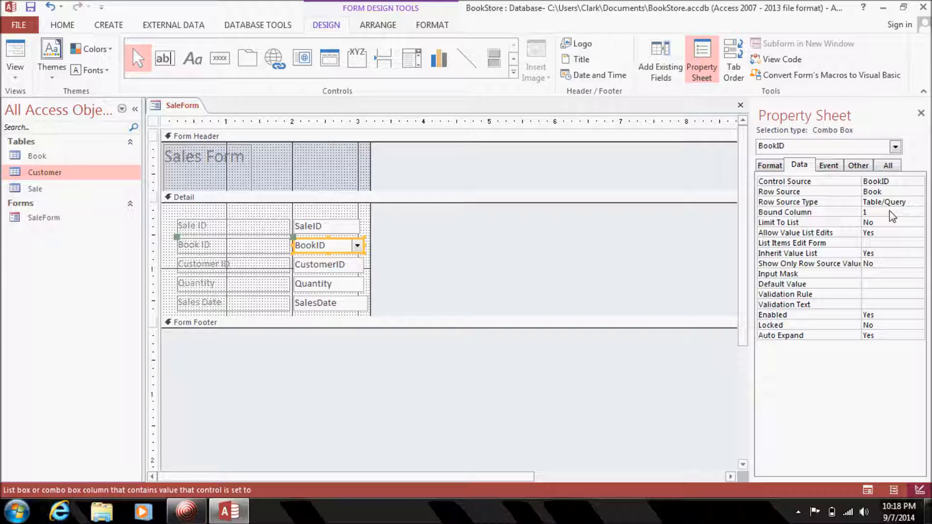
pyautogui.moveTo(892, 217); pyautogui.dragTo(857, 215)
pyautogui.doubleClick(41, 155)
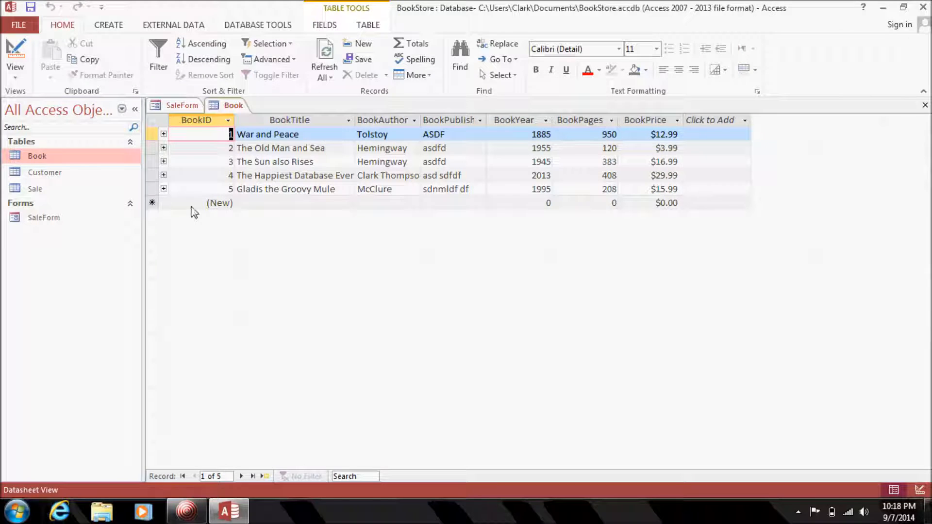
pyautogui.click(925, 105)
# Set the BookID combo box's Limit To List to Yes and Allow Value List Edits to No
pyautogui.click(883, 223)
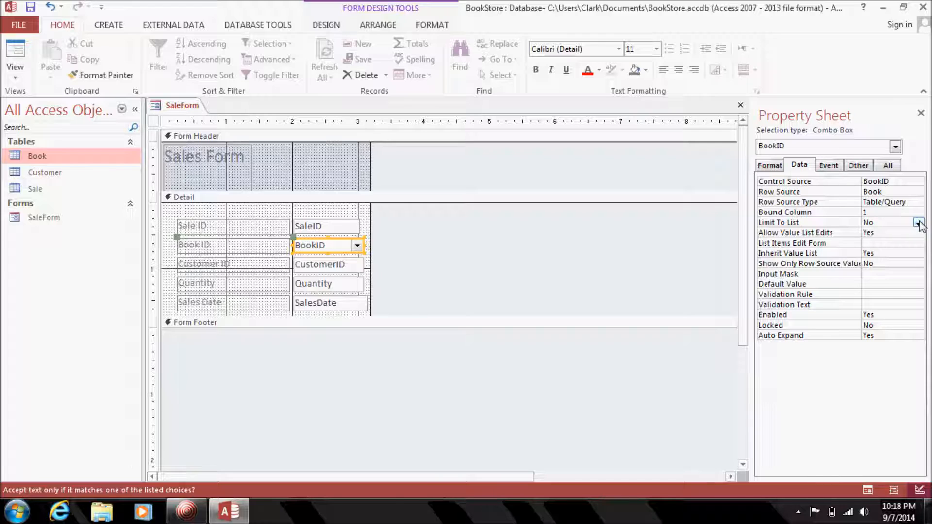
pyautogui.click(919, 224)
pyautogui.click(893, 233)
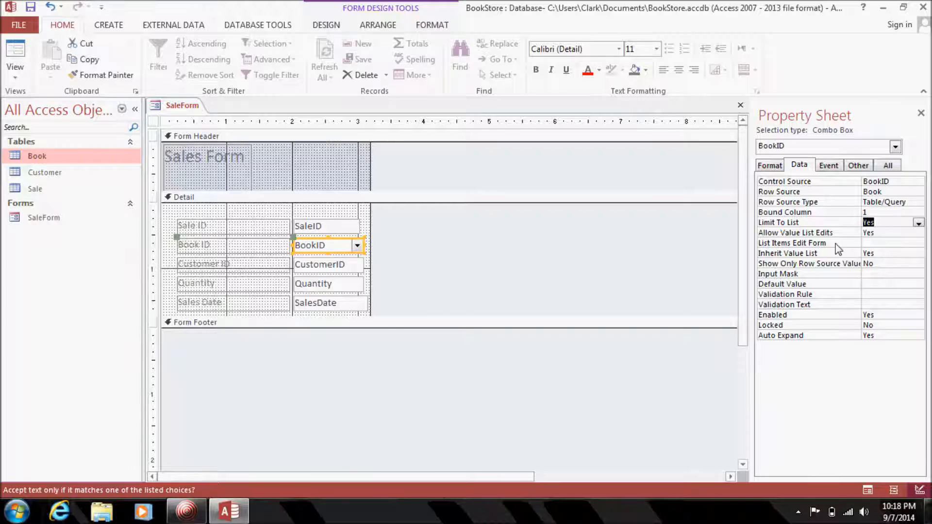
pyautogui.click(918, 233)
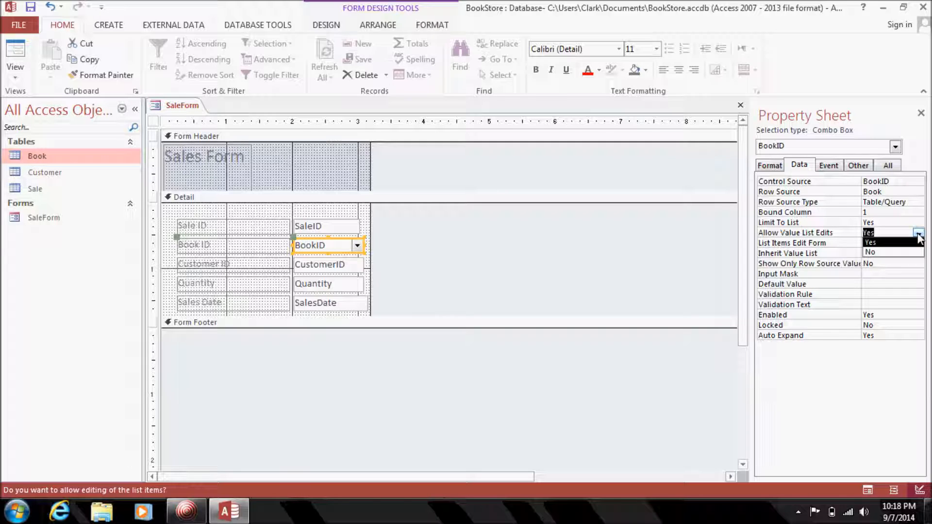
pyautogui.click(896, 252)
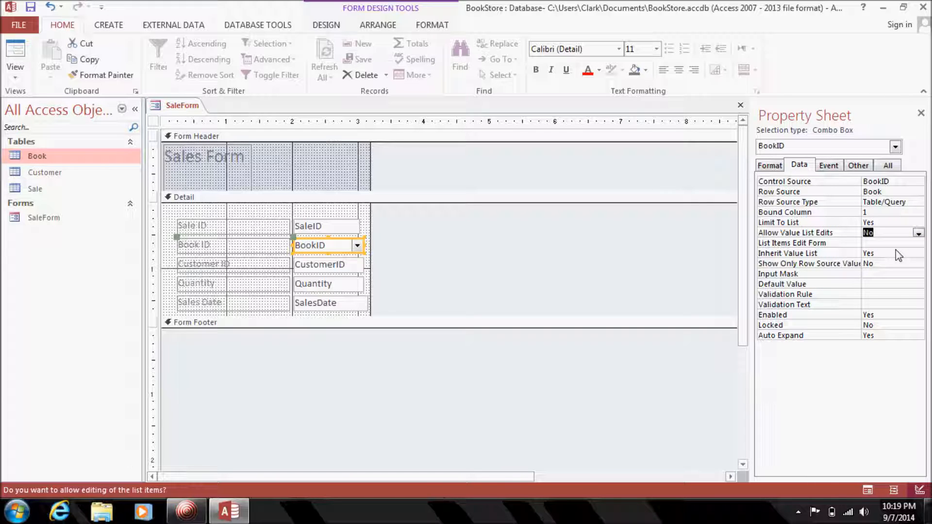
# Set the column count of the BookID combo box to 2
pyautogui.click(770, 167)
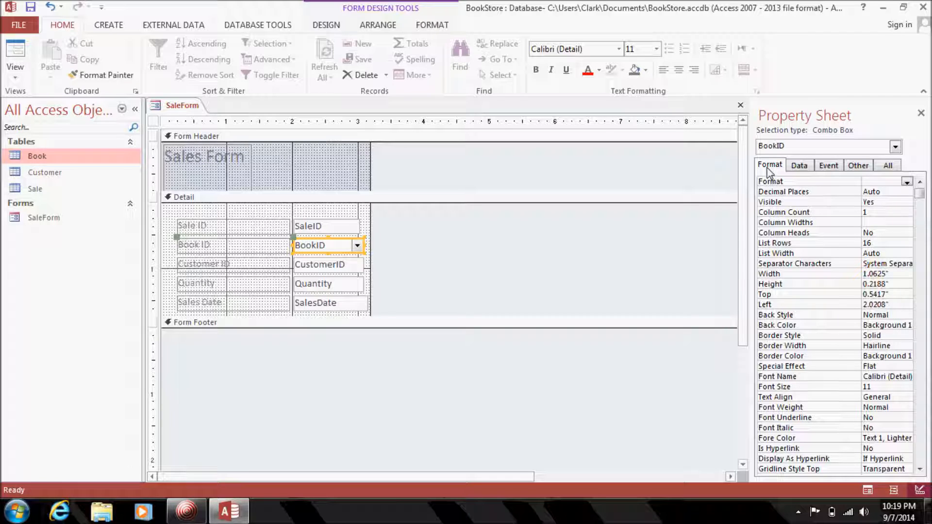
pyautogui.click(871, 214)
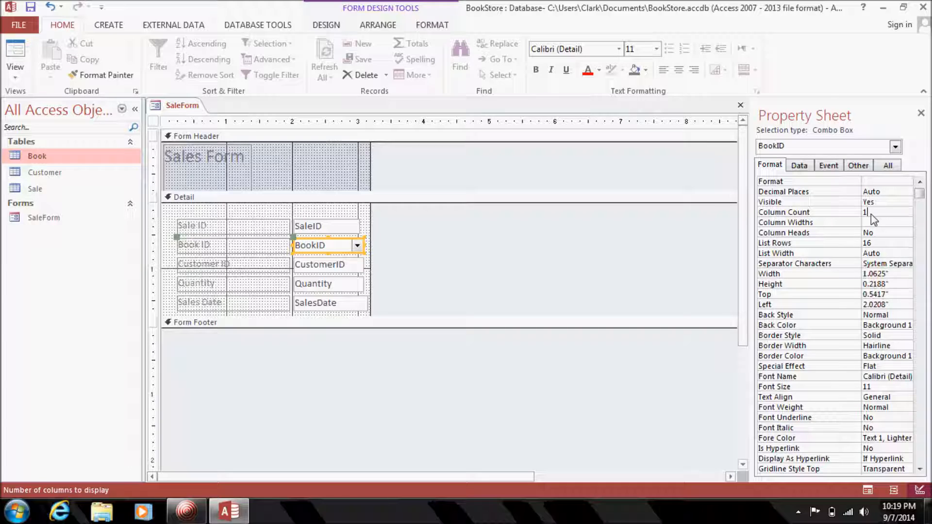
pyautogui.moveTo(871, 215); pyautogui.dragTo(857, 215)
pyautogui.write('2')
# Check the column order in the Book table and set the BookID combo box's column widths to 0 and 3
pyautogui.click(869, 223)
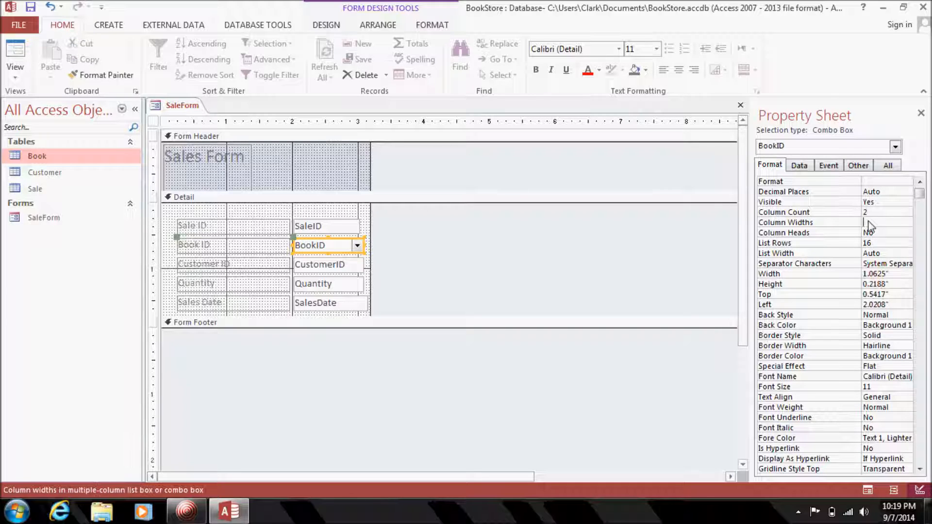
pyautogui.doubleClick(50, 157)
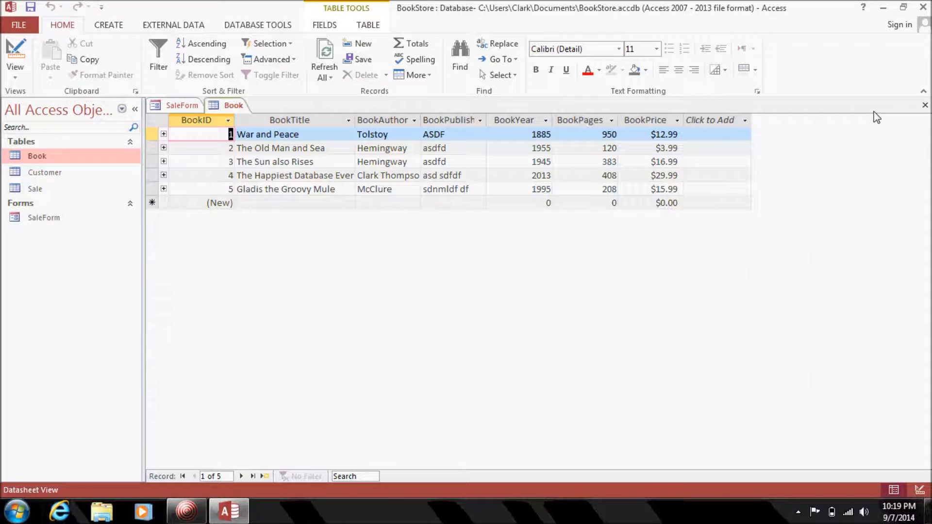
pyautogui.click(925, 105)
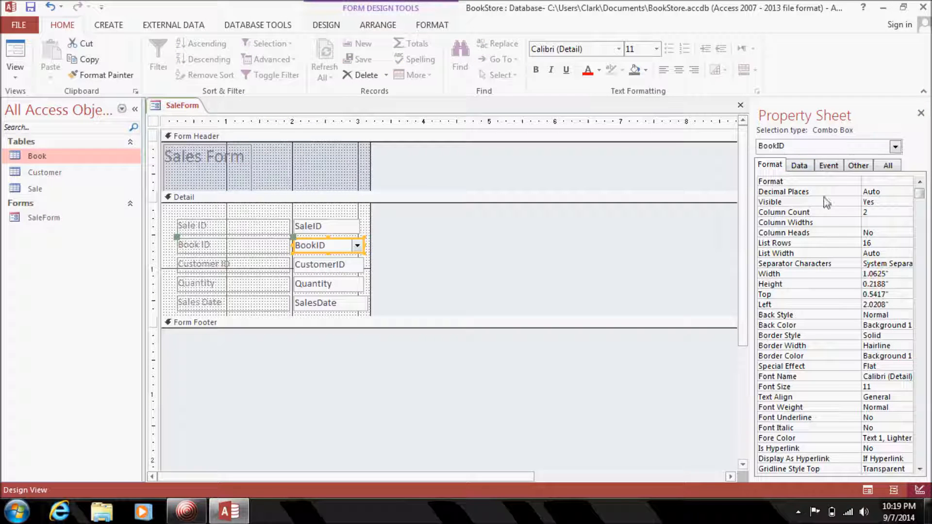
pyautogui.click(869, 222)
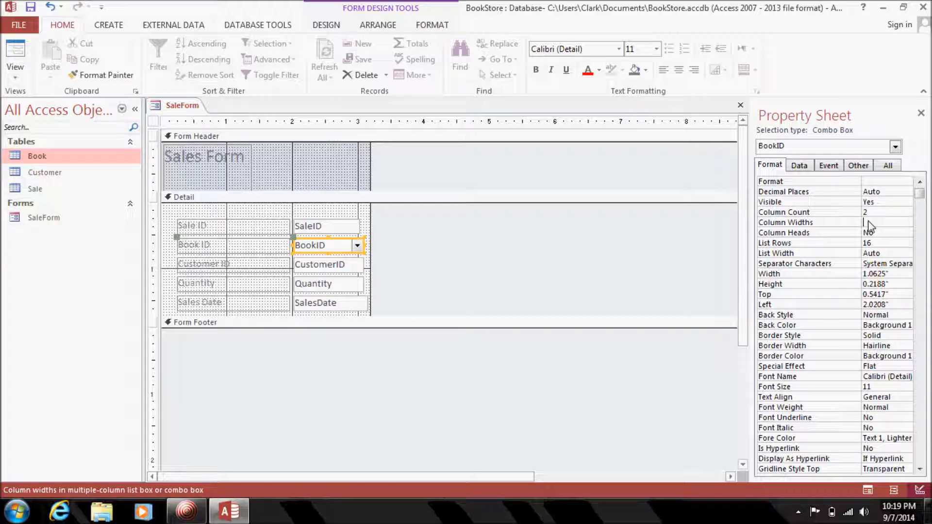
pyautogui.write('0')
pyautogui.write('3')
# Save and close the form design, and reopen SaleForm to check the titles offered in the Book ID list
pyautogui.click(921, 113)
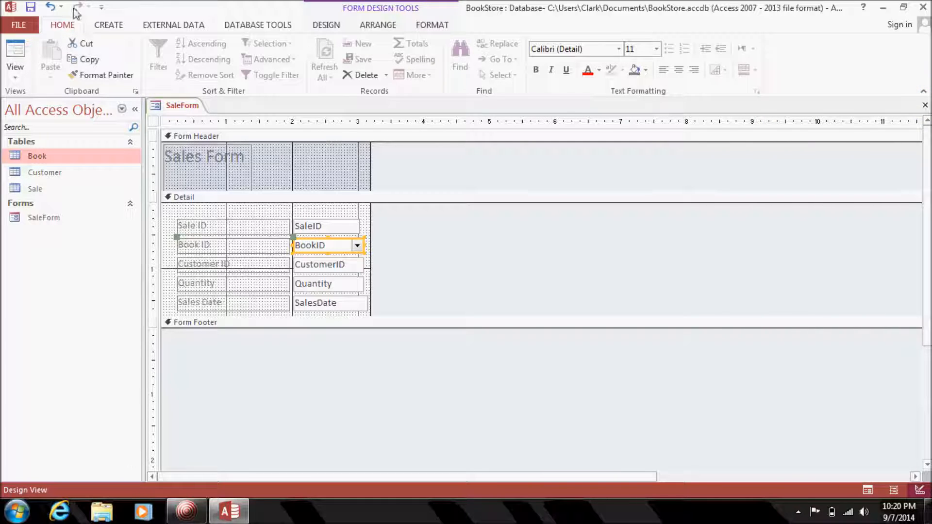
pyautogui.click(32, 11)
pyautogui.click(925, 105)
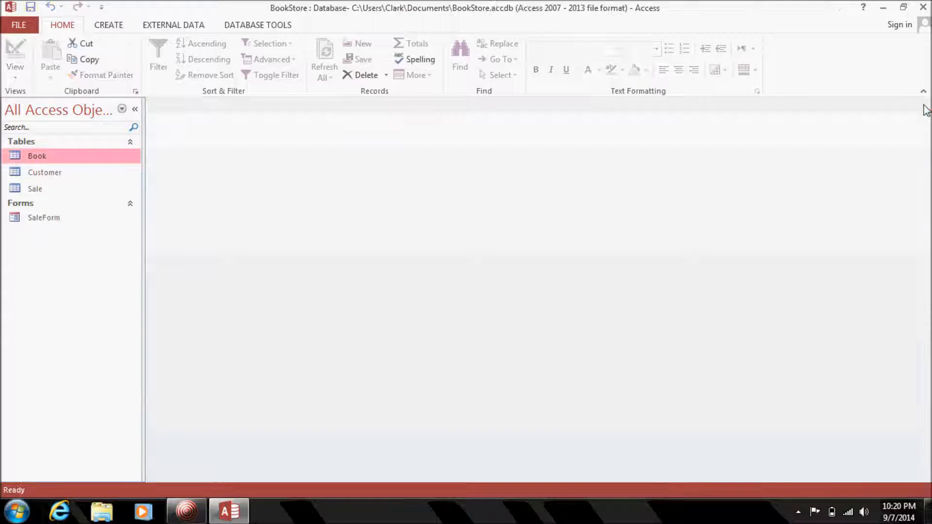
pyautogui.doubleClick(29, 223)
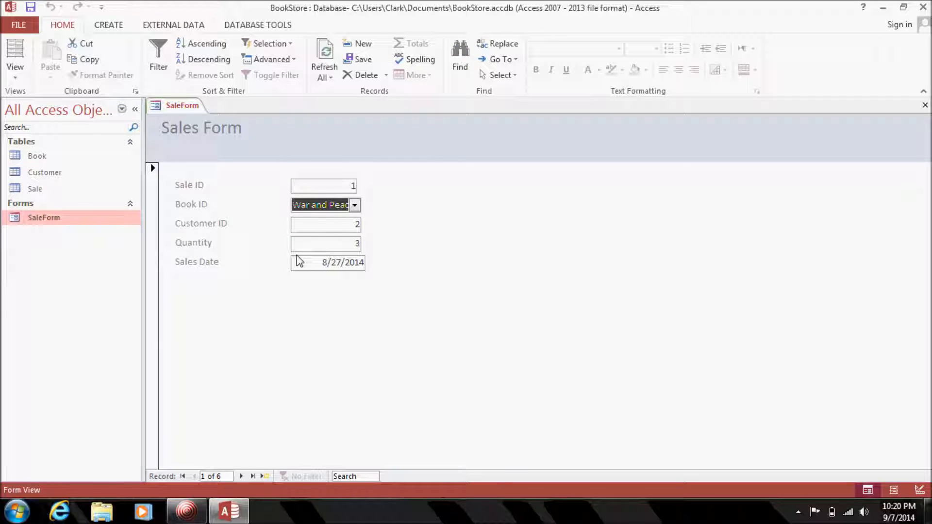
pyautogui.click(354, 208)
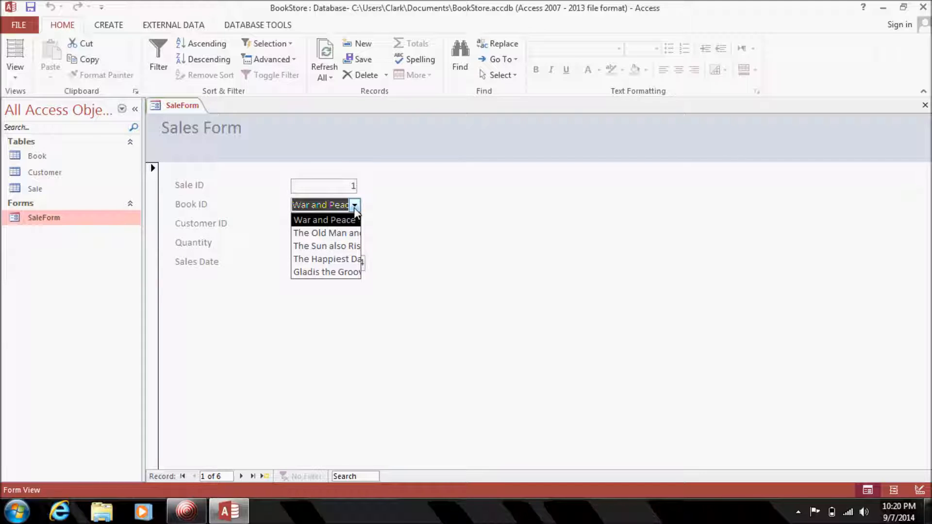
pyautogui.click(379, 216)
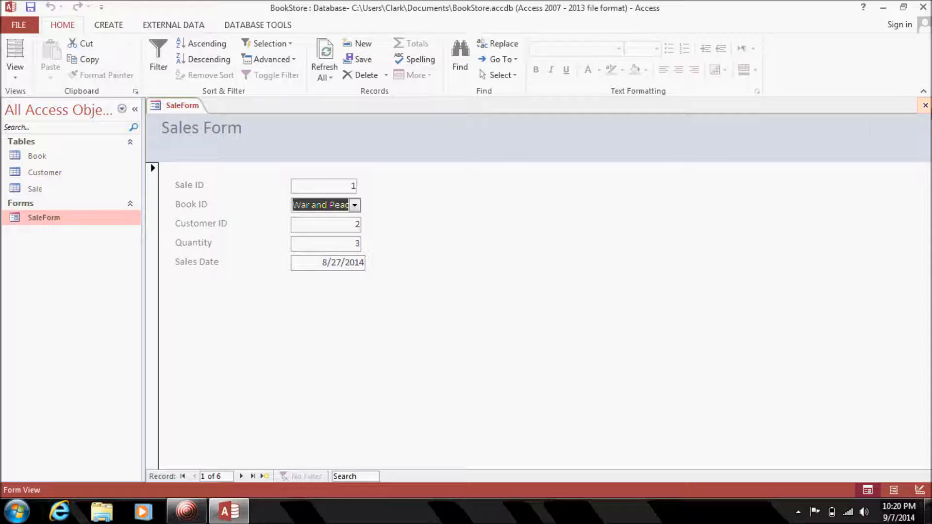
pyautogui.click(925, 105)
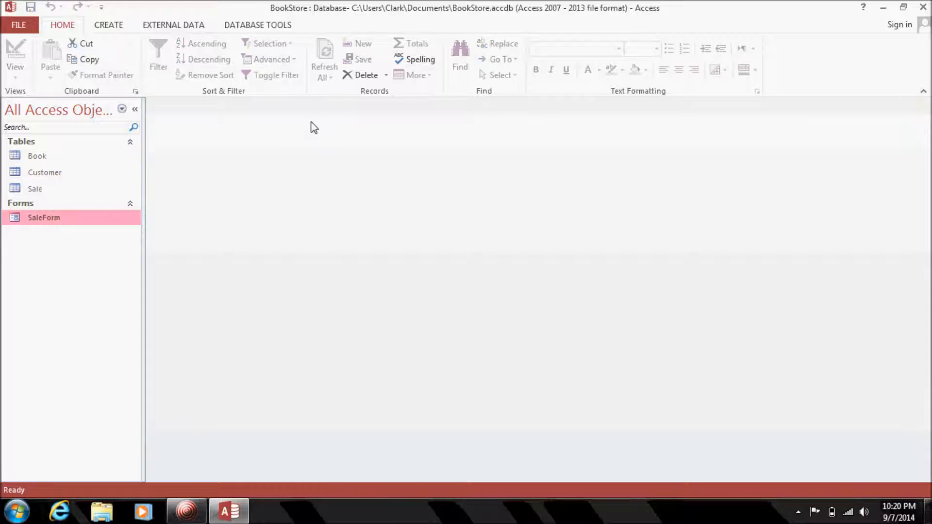
# Reopen SaleForm in Design View and widen the form and the BookID combo box, ending the box at about the 5.25-inch mark
pyautogui.rightClick(41, 220)
pyautogui.click(92, 265)
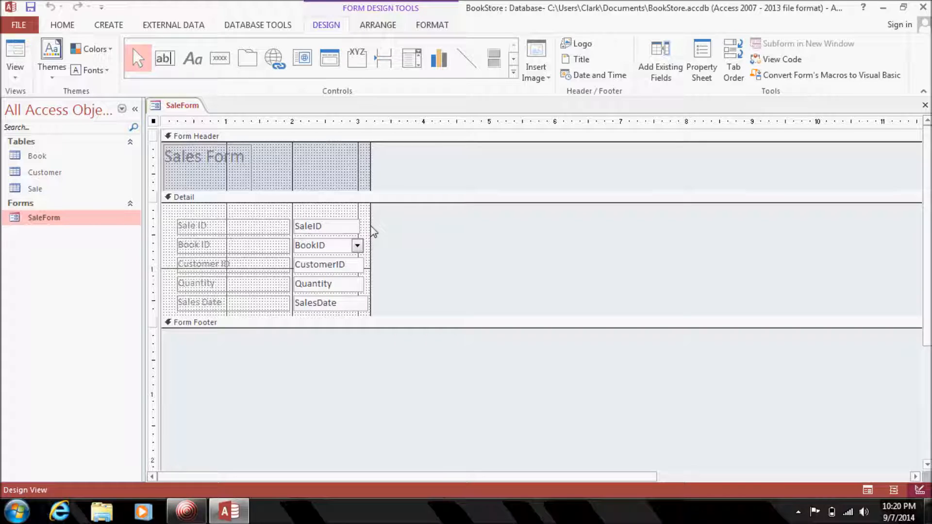
pyautogui.moveTo(372, 228); pyautogui.dragTo(514, 250)
pyautogui.click(353, 245)
pyautogui.moveTo(365, 239); pyautogui.dragTo(505, 266)
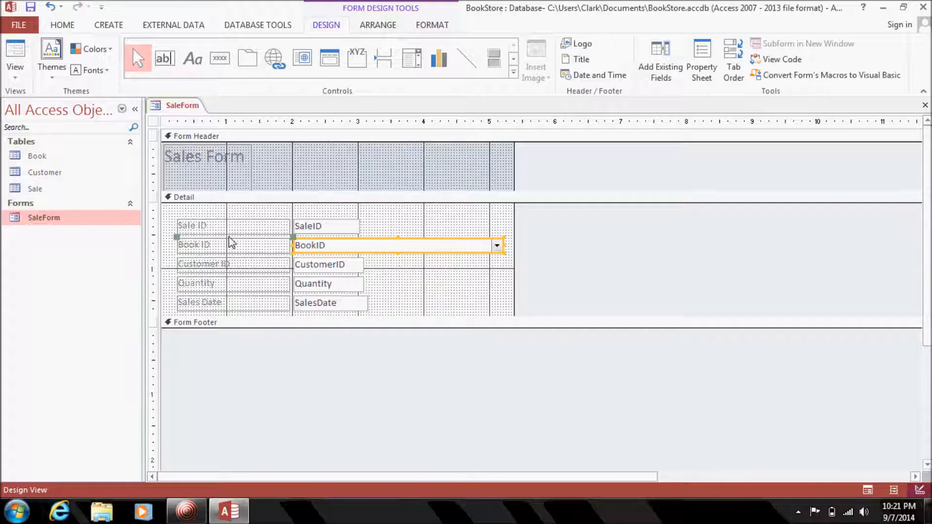
# Shorten the "Book ID" label in the detail section to "Book"
pyautogui.click(206, 251)
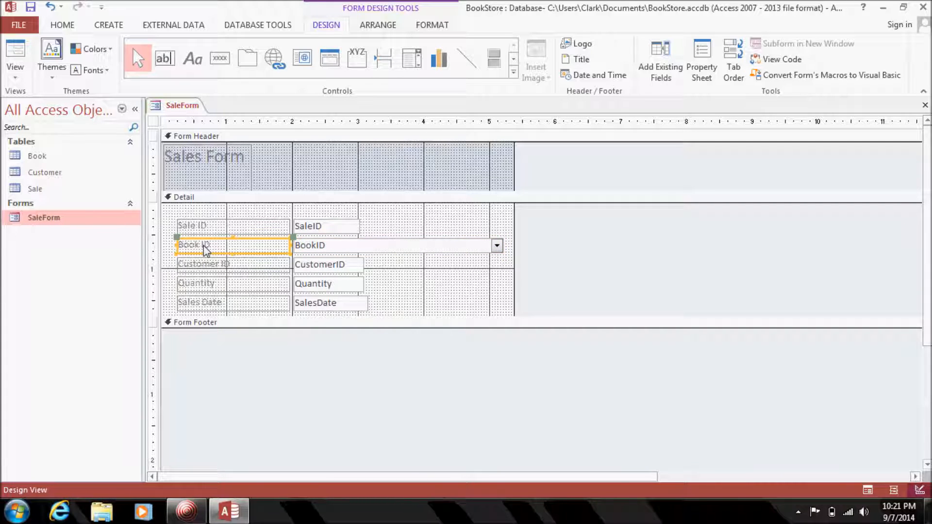
pyautogui.click(214, 250)
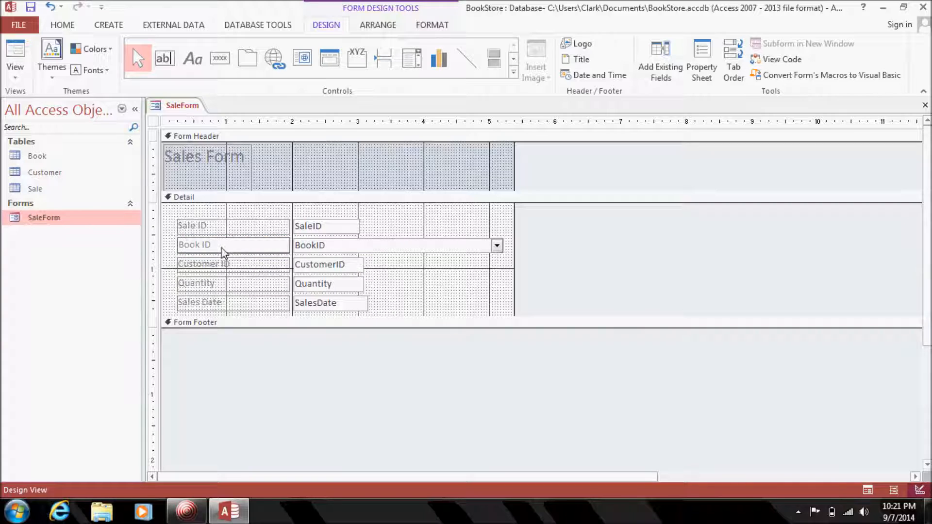
pyautogui.press('BackSpace')
pyautogui.press('BackSpace')
pyautogui.press('BackSpace')
pyautogui.click(171, 250)
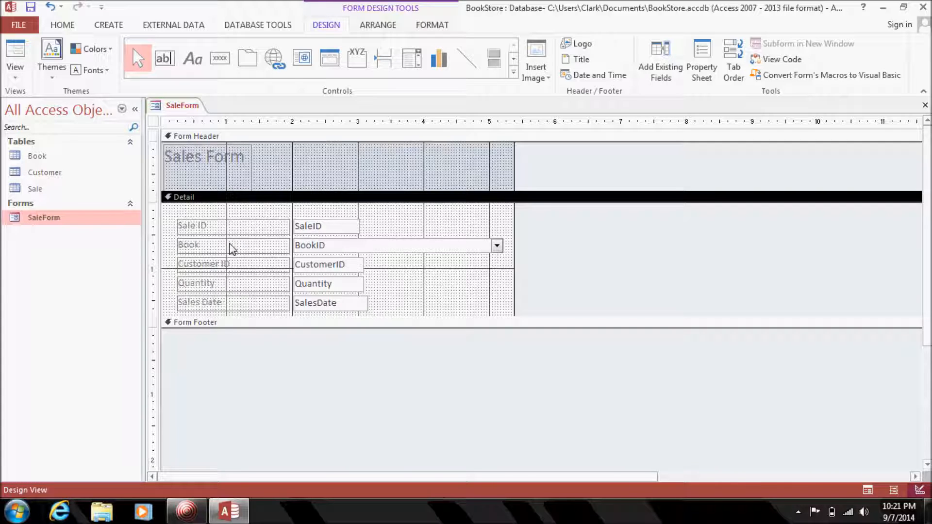
# Change the CustomerID text box to a combo box and widen it to about the 6-inch ruler mark
pyautogui.click(326, 271)
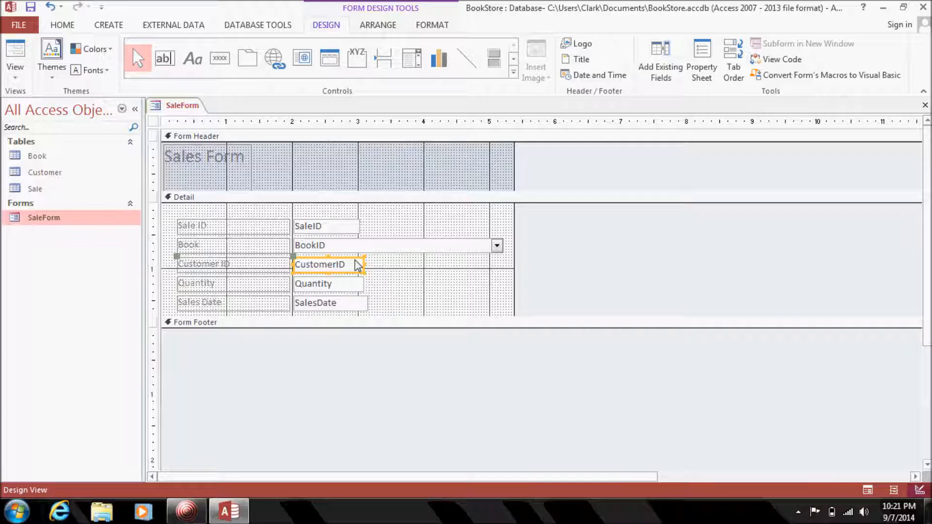
pyautogui.rightClick(358, 263)
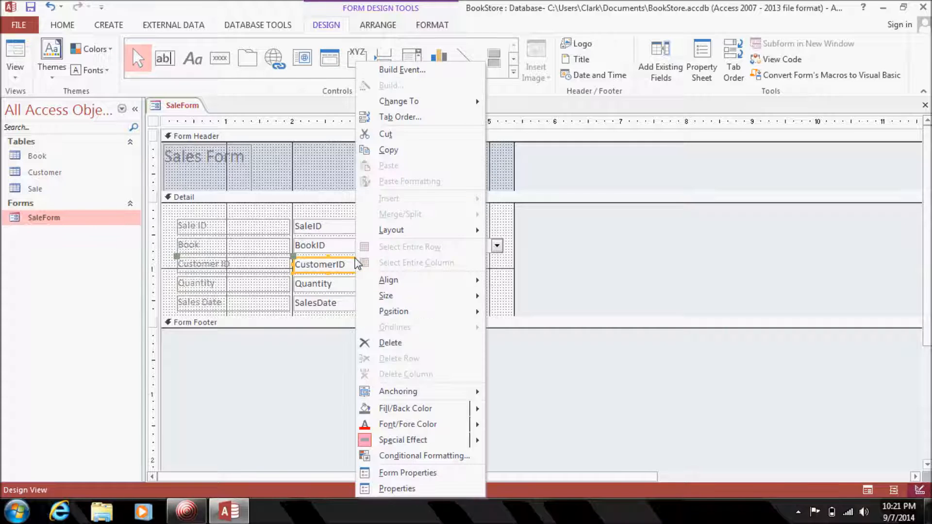
pyautogui.moveTo(445, 106)
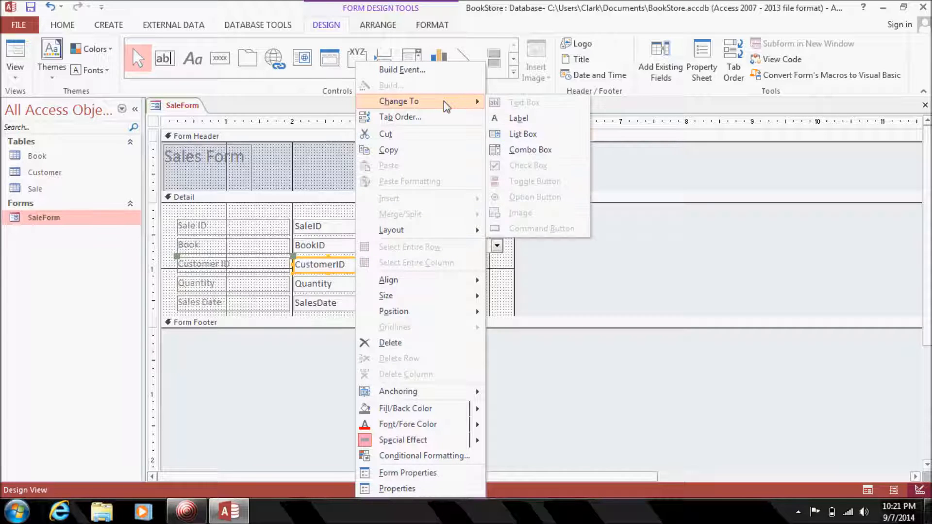
pyautogui.click(531, 152)
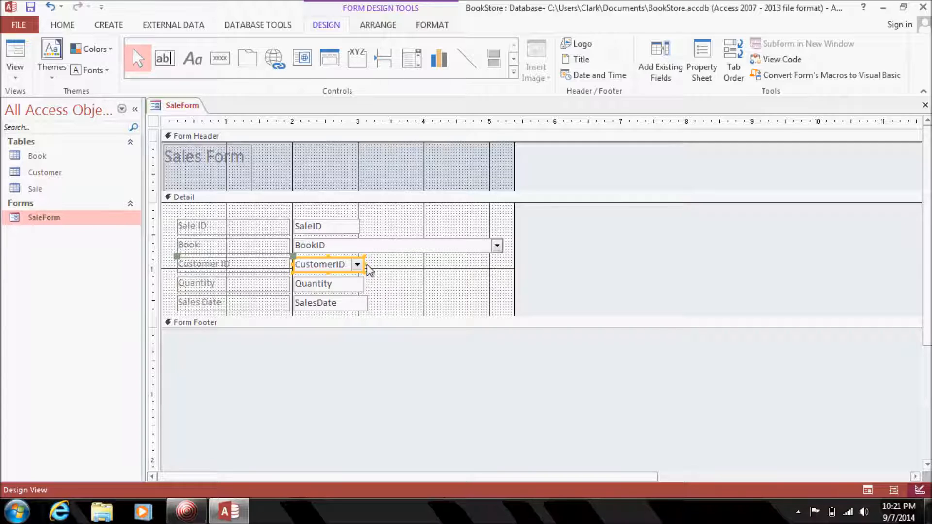
pyautogui.moveTo(365, 270); pyautogui.dragTo(563, 269)
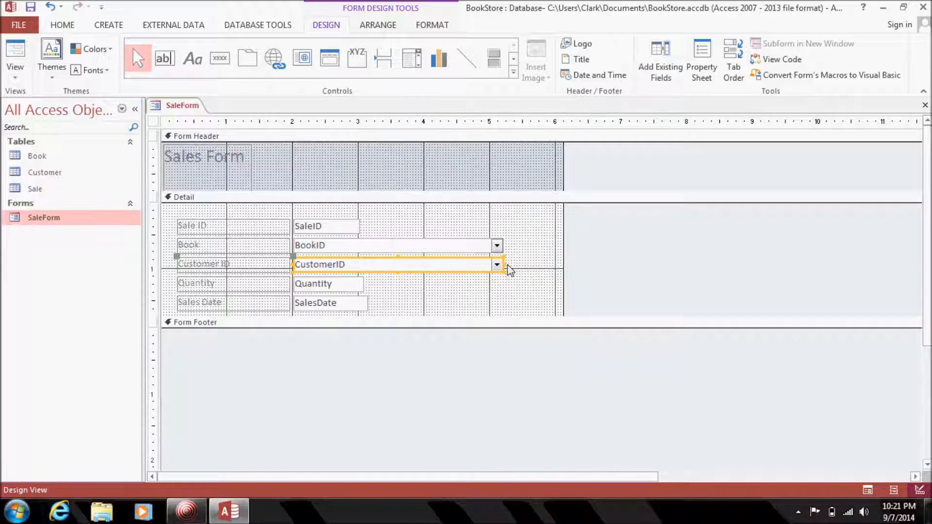
pyautogui.moveTo(506, 268); pyautogui.dragTo(554, 265)
# Set the CustomerID combo box's row source to the Customer table with bound column 1, checking that table's first column
pyautogui.rightClick(492, 265)
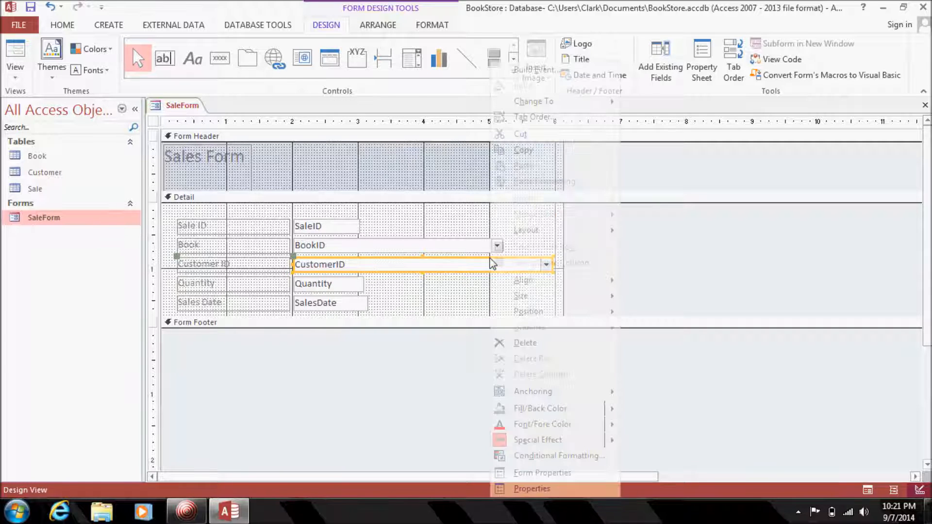
pyautogui.click(551, 489)
pyautogui.click(800, 167)
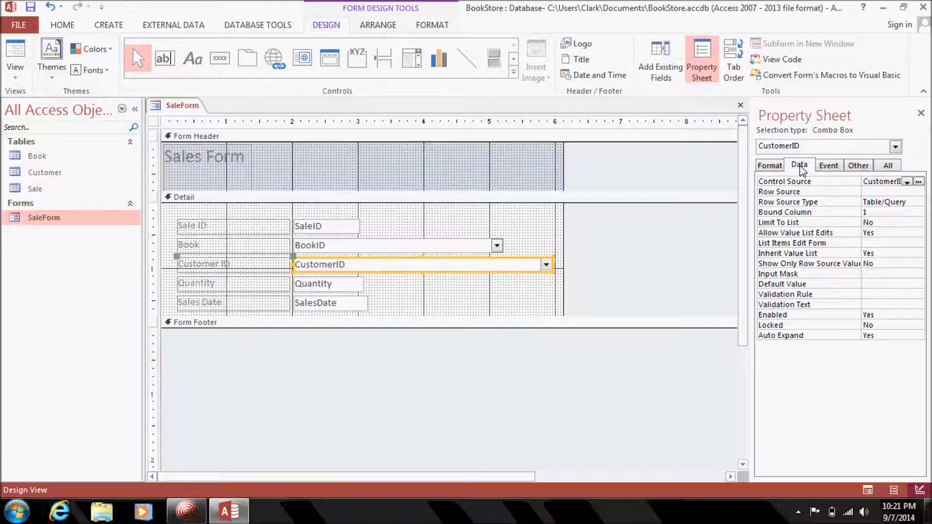
pyautogui.click(908, 193)
pyautogui.click(893, 212)
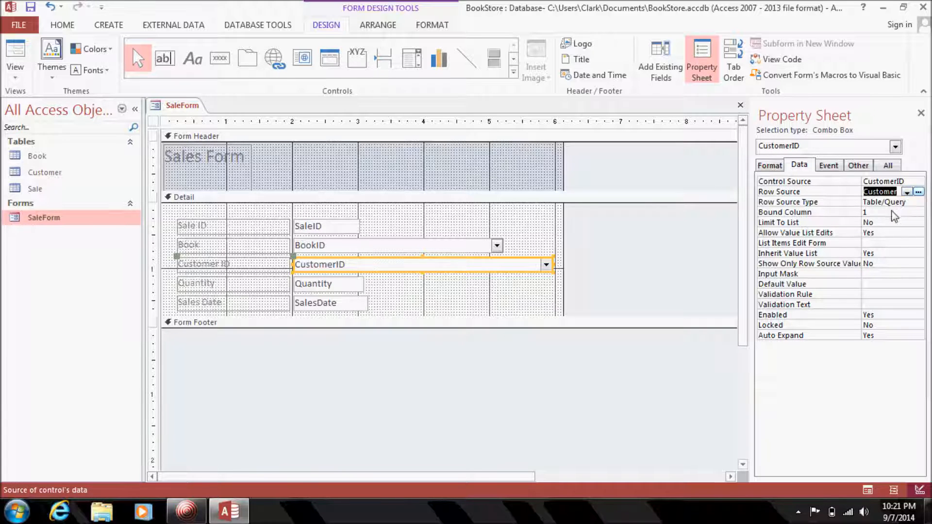
pyautogui.click(886, 212)
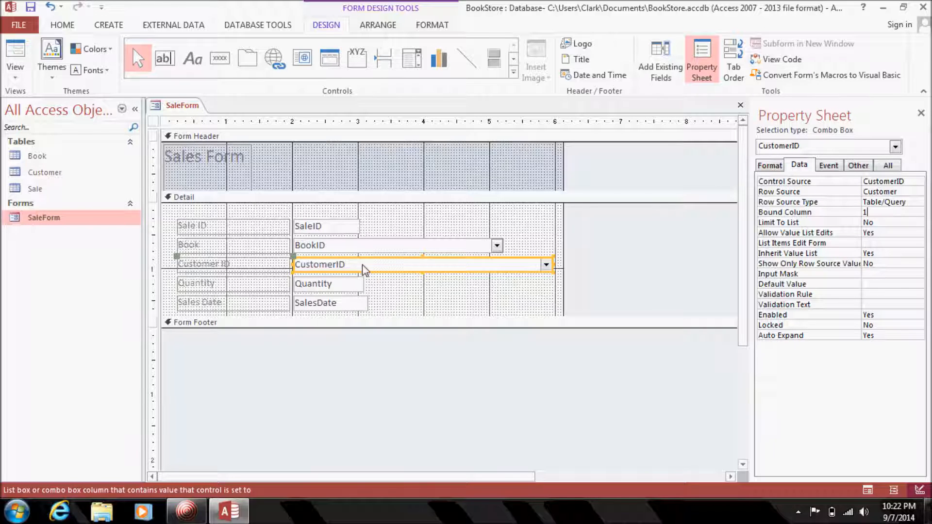
pyautogui.doubleClick(38, 172)
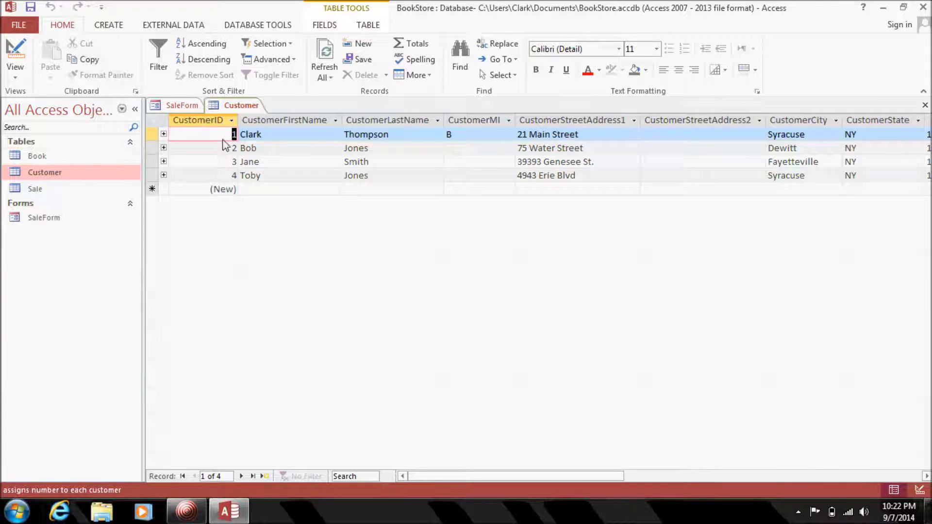
pyautogui.click(925, 105)
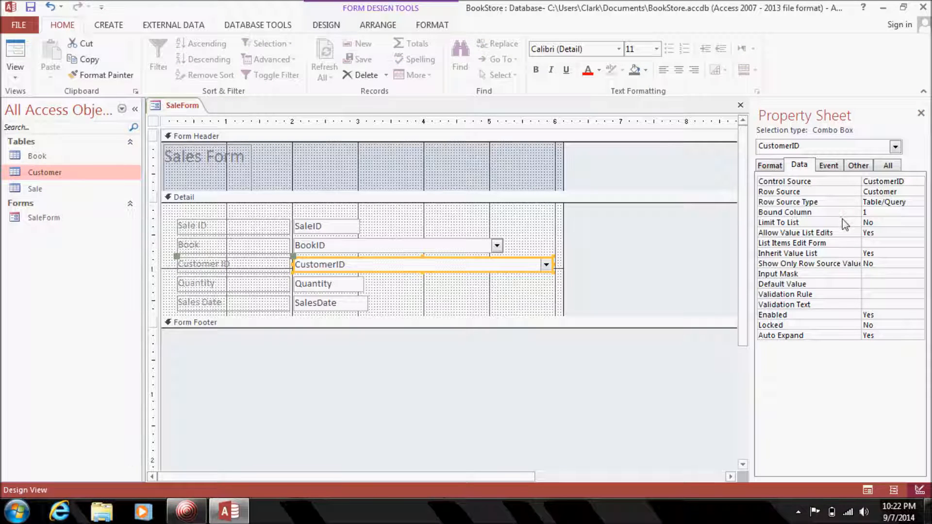
# Set Limit To List to Yes and Allow Value List Edits to No for the CustomerID combo box
pyautogui.click(859, 223)
pyautogui.click(919, 222)
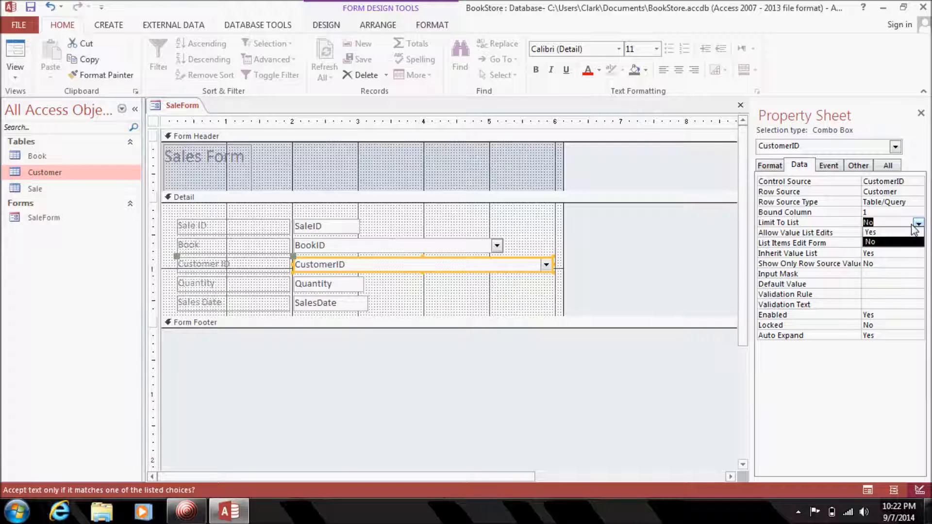
pyautogui.click(871, 232)
pyautogui.click(893, 232)
pyautogui.click(919, 233)
pyautogui.click(888, 252)
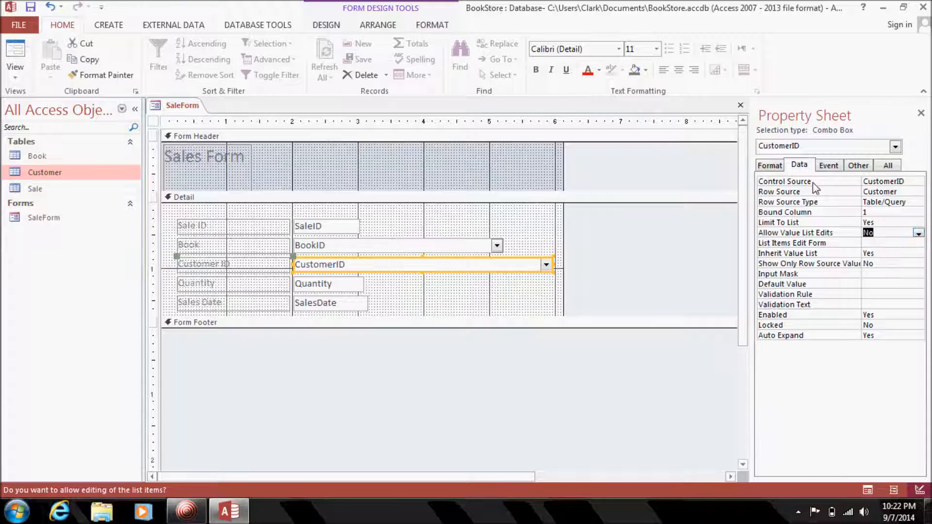
# Show the combo box's format properties and examine the column order of the Book and Customer tables
pyautogui.click(770, 166)
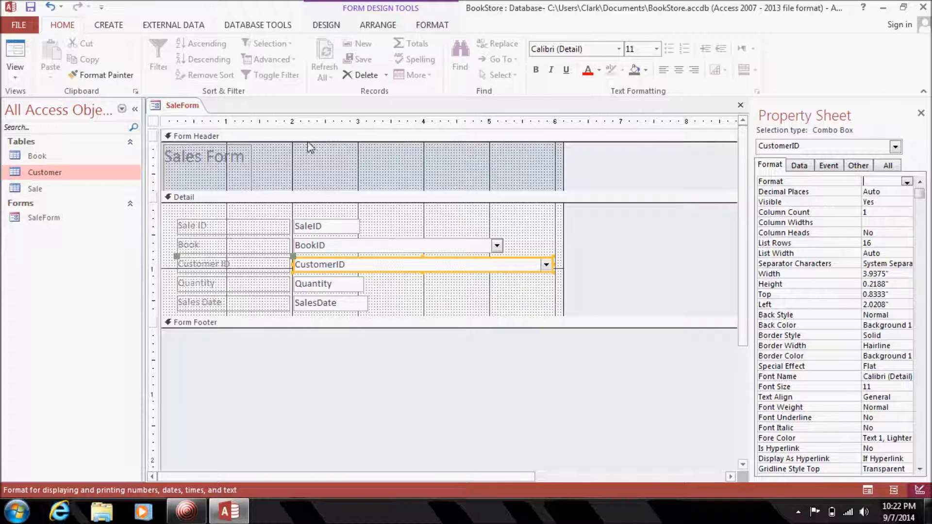
pyautogui.doubleClick(39, 156)
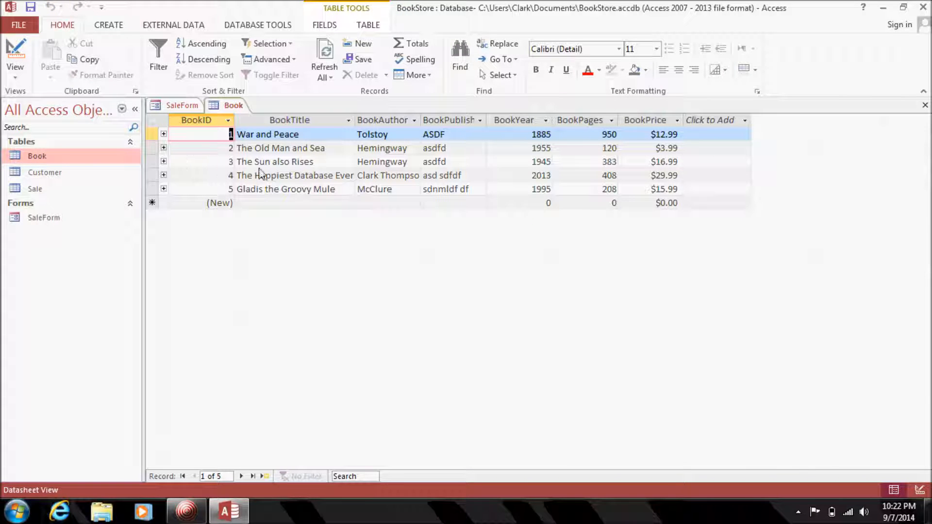
pyautogui.click(925, 105)
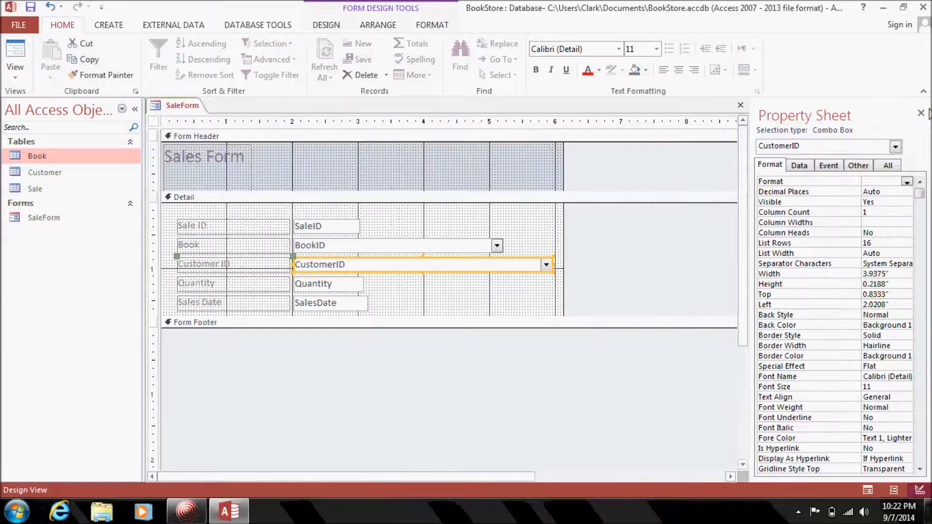
pyautogui.doubleClick(58, 174)
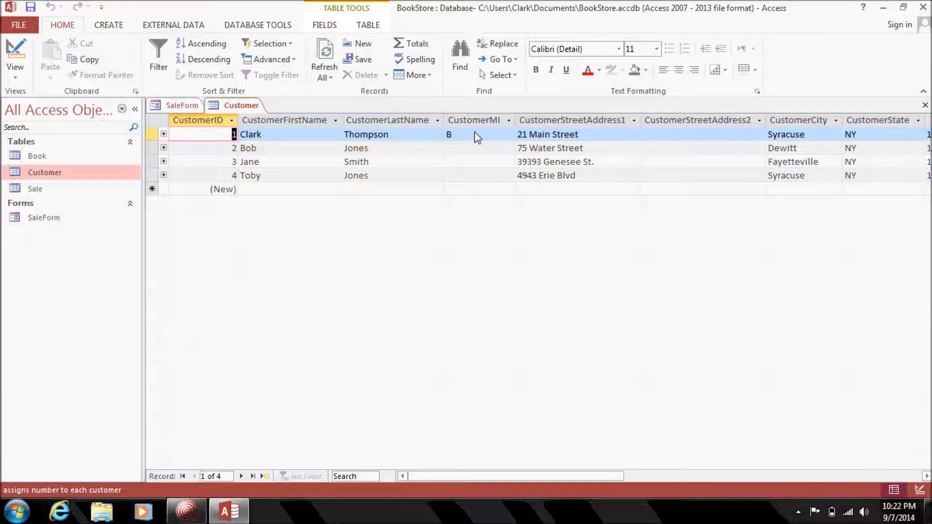
pyautogui.click(926, 107)
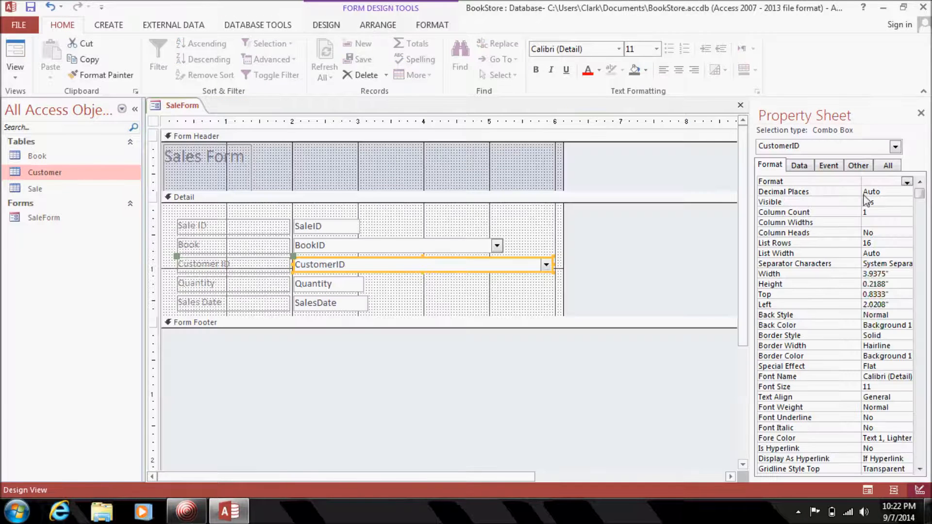
# Set the CustomerID combo box's column count to 3 and its column widths to 0";2";2"
pyautogui.click(838, 215)
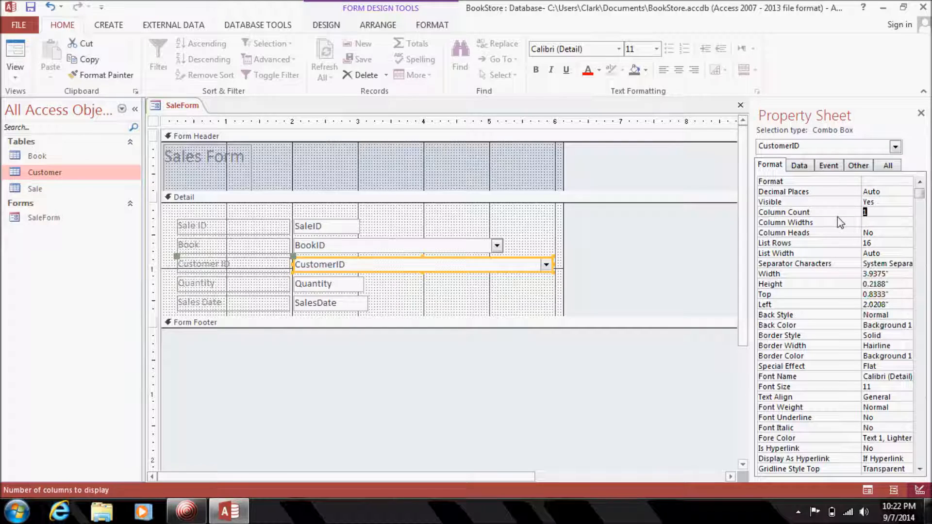
pyautogui.write('3')
pyautogui.click(868, 223)
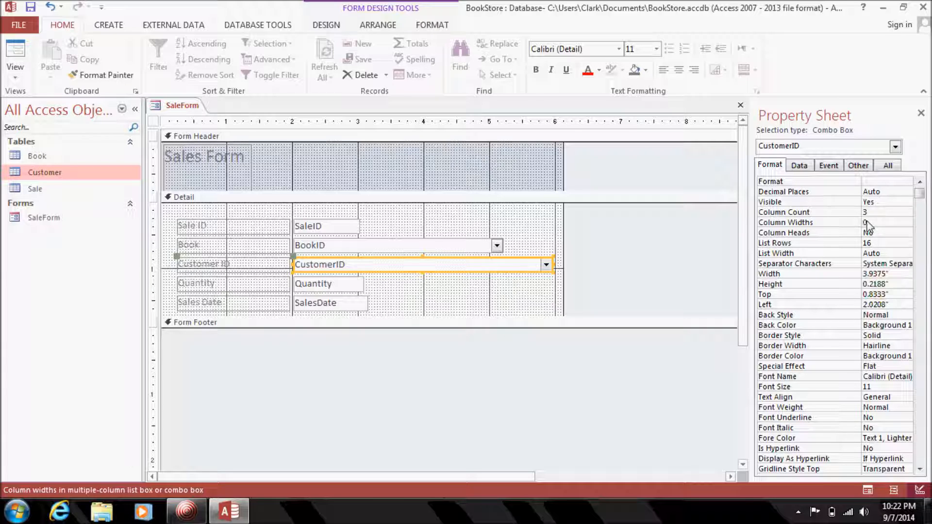
pyautogui.write('0;2;2')
pyautogui.click(883, 213)
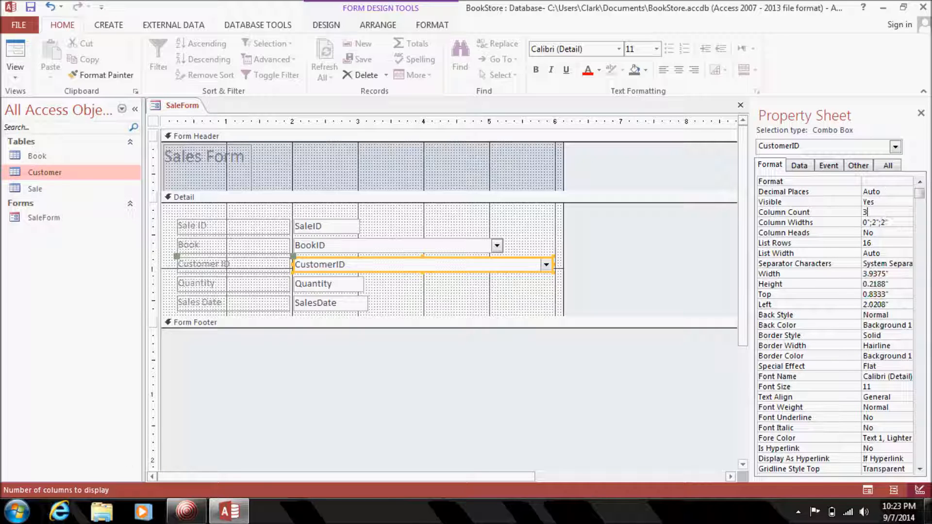
# Save and close the form design, and reopen SaleForm to check the customer names offered in the Customer ID list
pyautogui.click(921, 113)
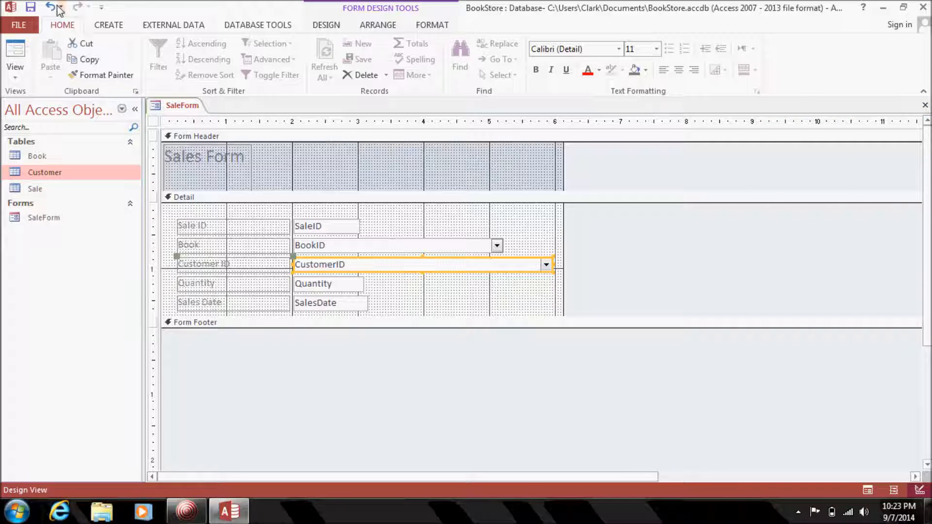
pyautogui.click(925, 106)
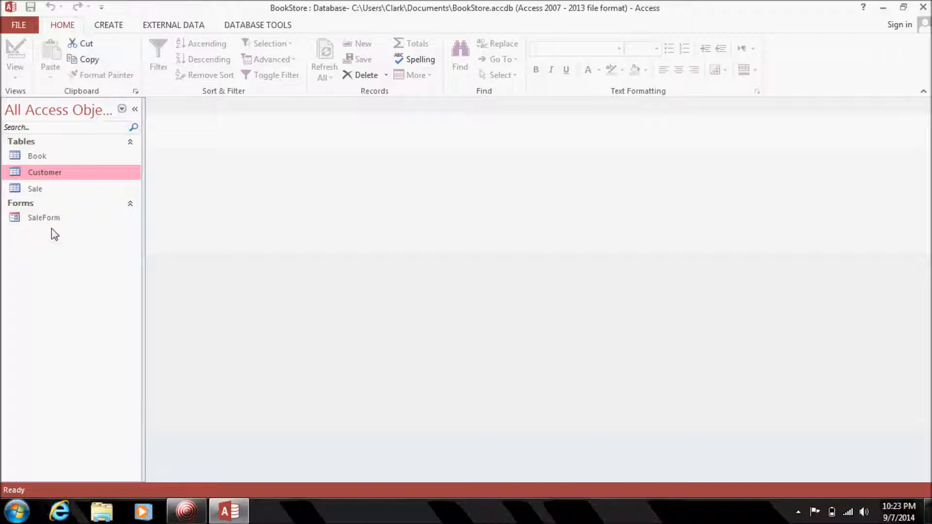
pyautogui.doubleClick(55, 218)
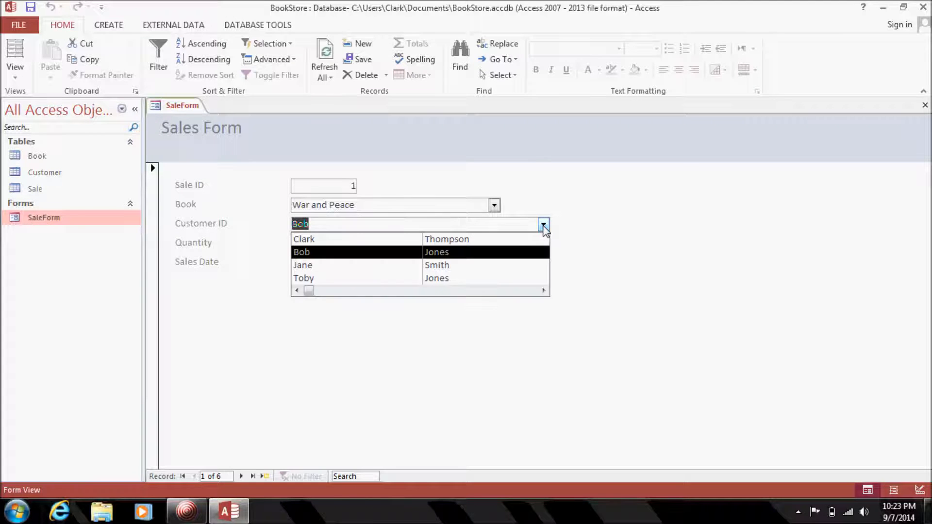
pyautogui.click(575, 235)
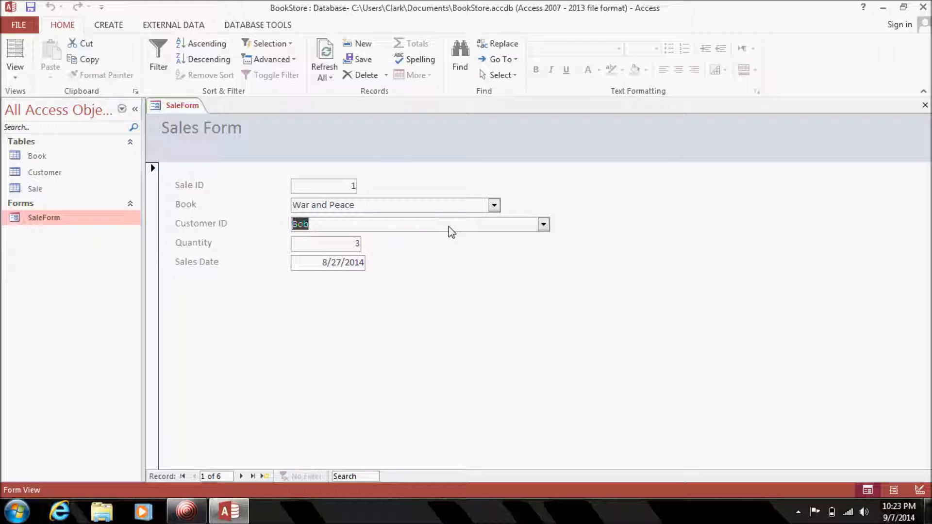
pyautogui.click(544, 224)
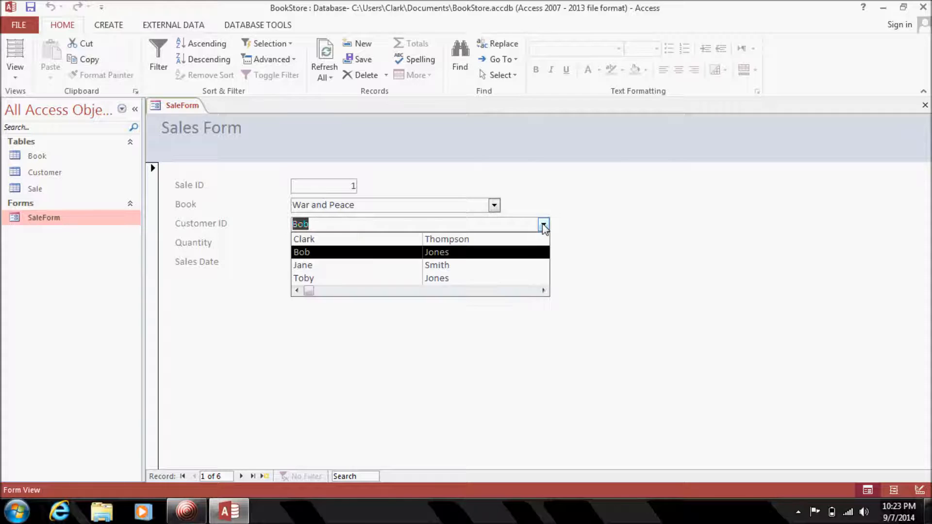
pyautogui.click(559, 226)
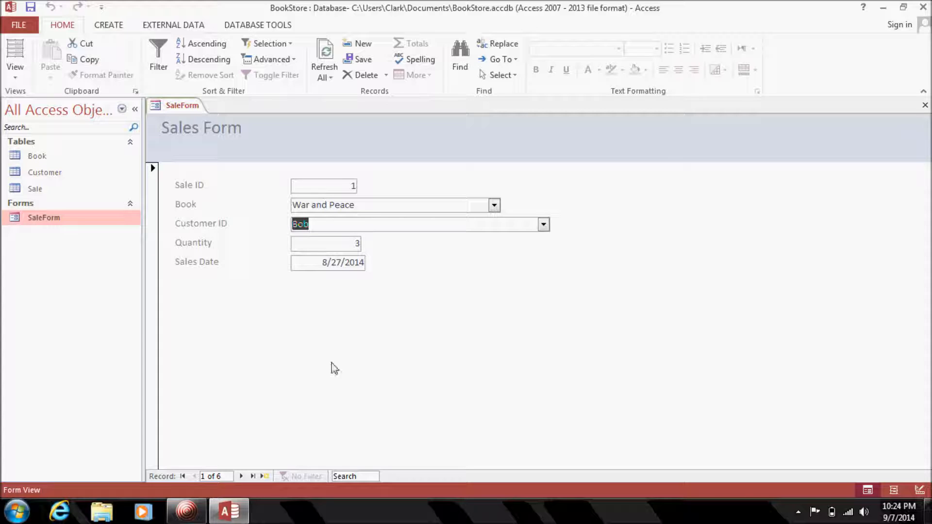
# Browse to the fifth sales record, change its book to War and Peace, and move on to the following record
pyautogui.click(242, 477)
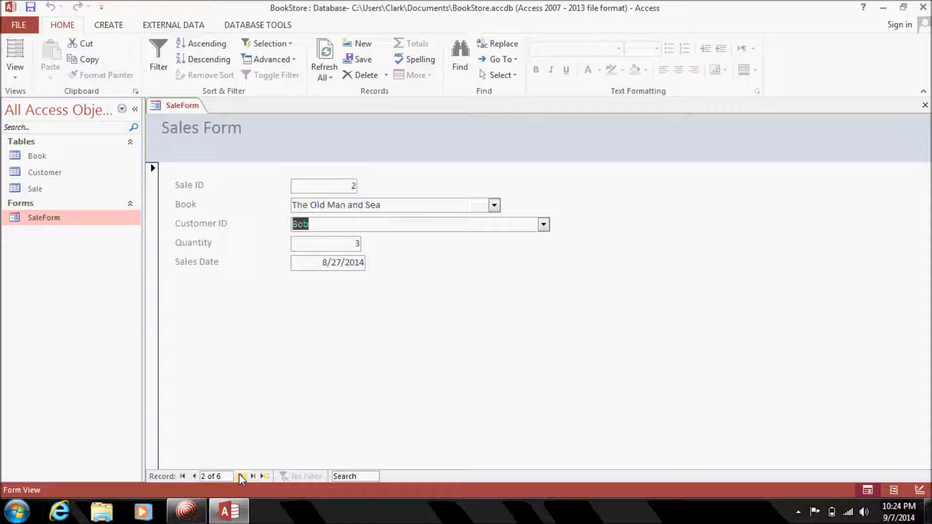
pyautogui.click(241, 477)
pyautogui.click(241, 477)
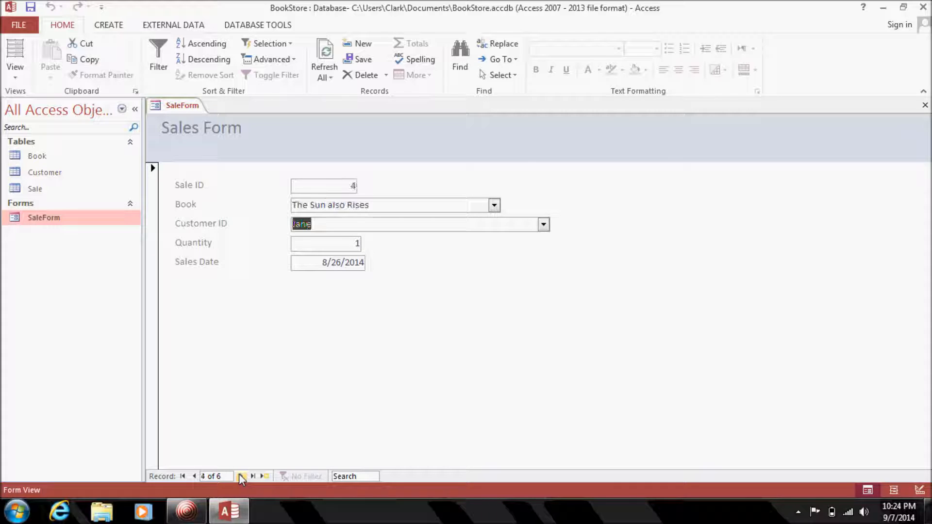
pyautogui.click(242, 476)
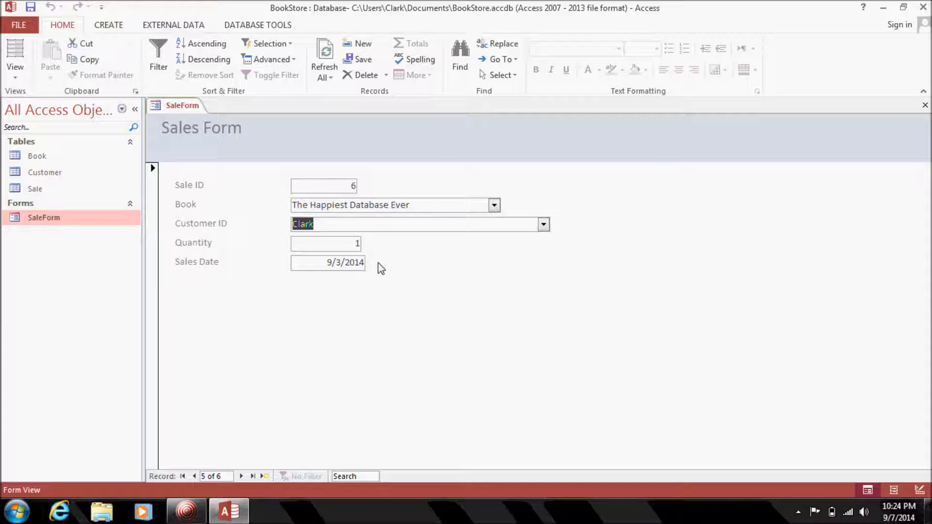
pyautogui.click(495, 207)
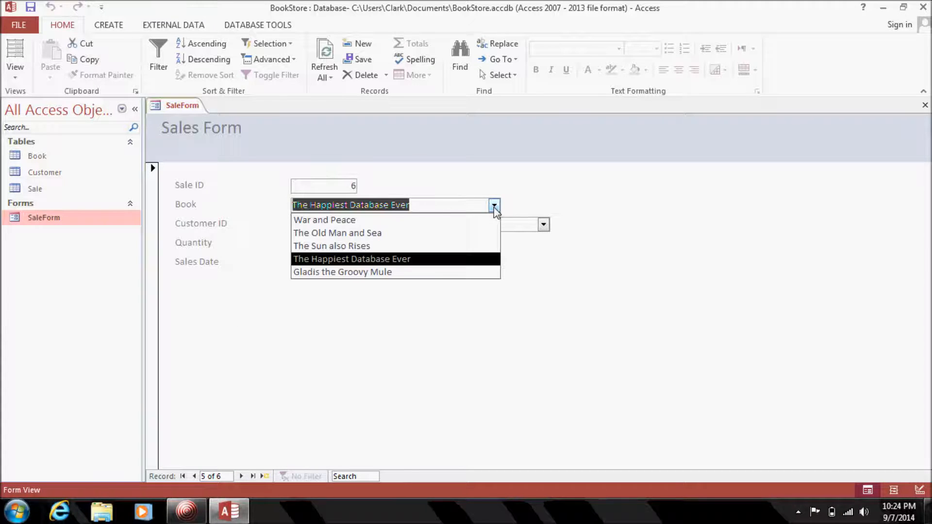
pyautogui.click(429, 224)
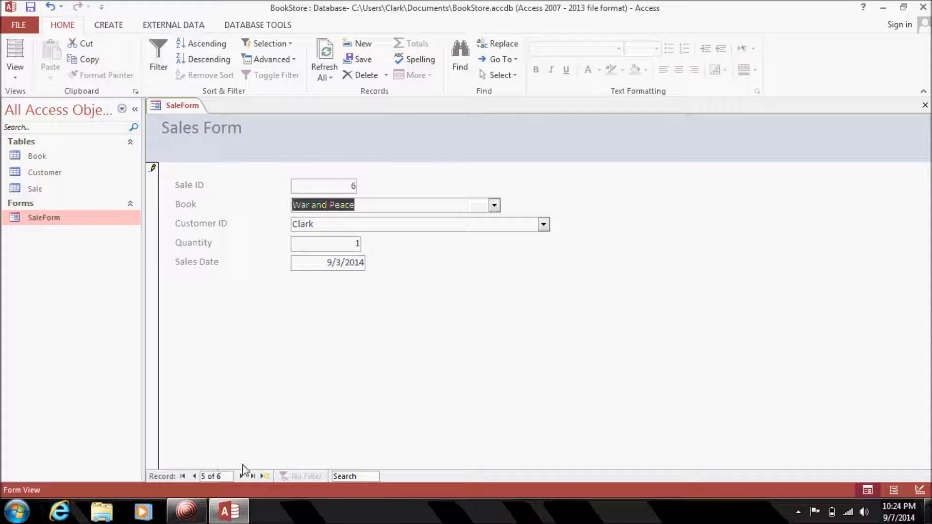
pyautogui.click(241, 476)
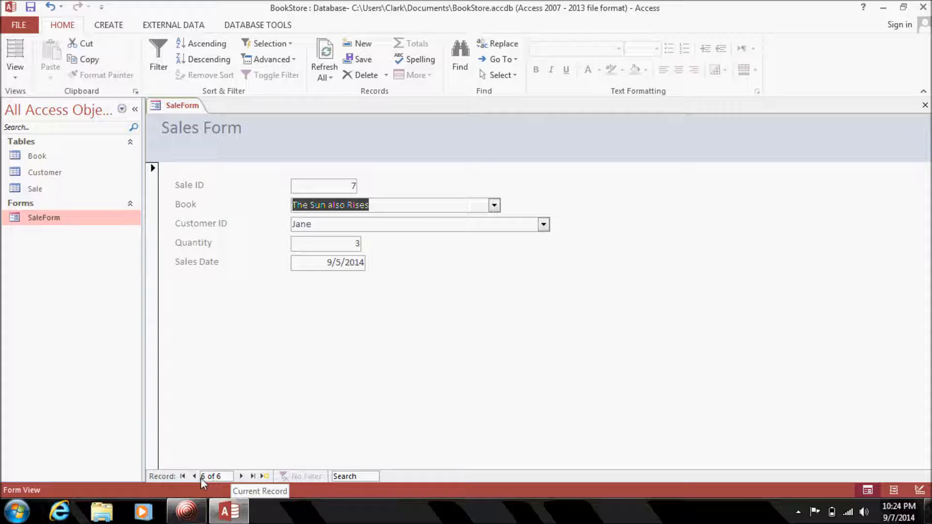
# Start a new sales record with the book Gladis the Groovy Mule and the second customer in the list
pyautogui.click(242, 477)
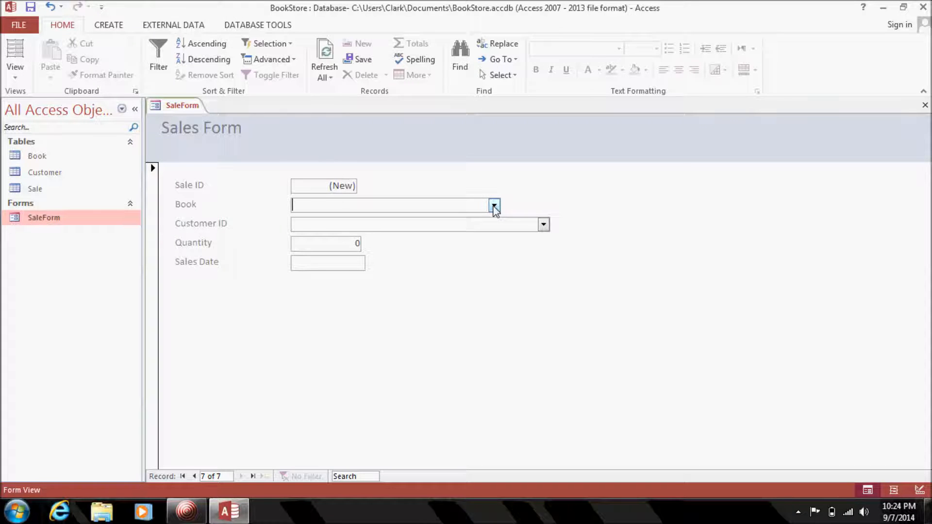
pyautogui.click(494, 208)
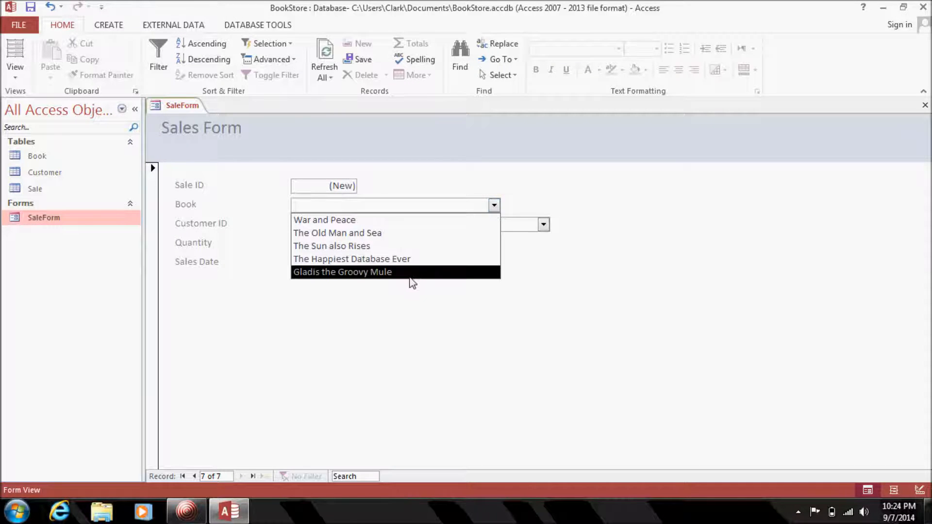
pyautogui.click(405, 272)
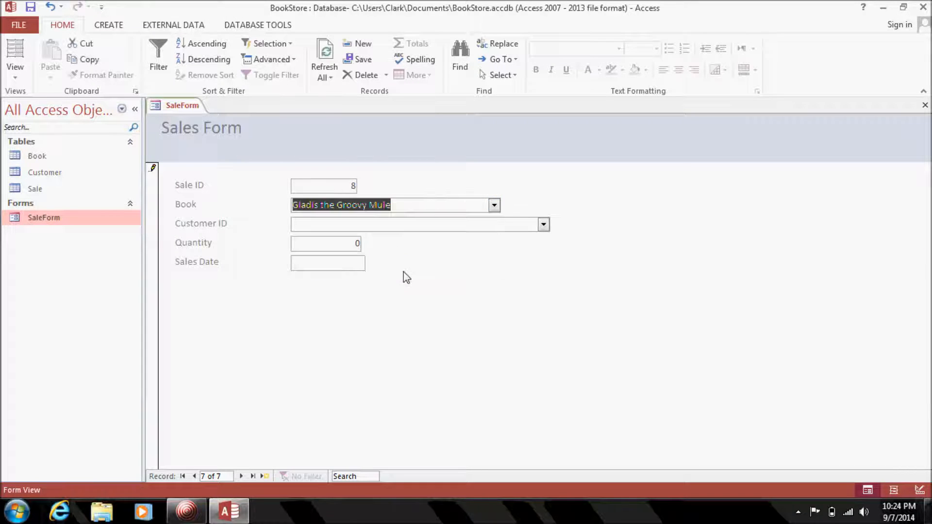
pyautogui.click(543, 224)
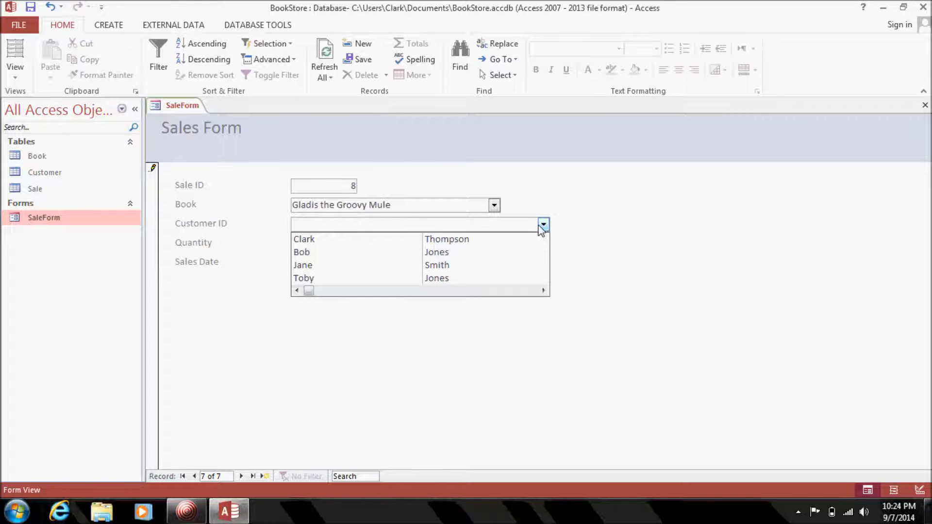
pyautogui.click(463, 258)
# Set the new sale's quantity to 2 and pick 9/7/2014 as its sales date
pyautogui.click(358, 243)
pyautogui.write('2')
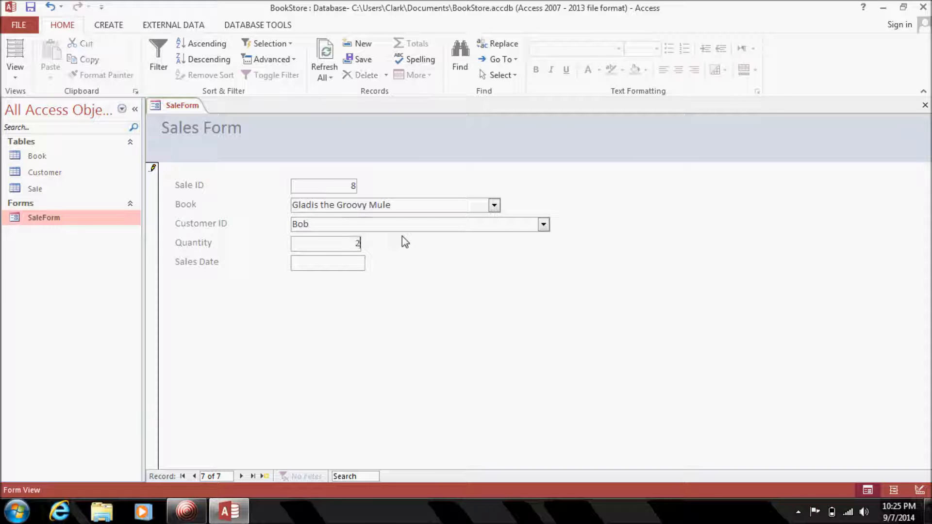
pyautogui.click(341, 267)
pyautogui.click(376, 262)
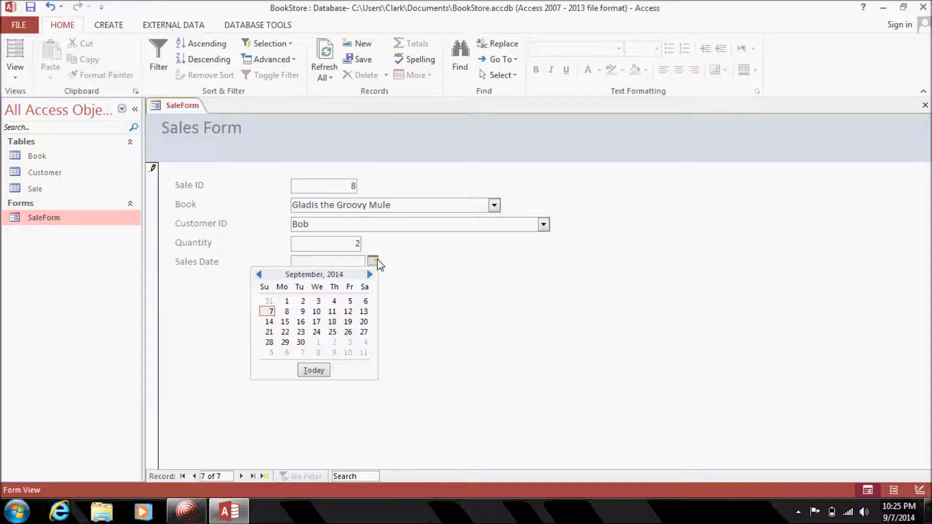
pyautogui.click(271, 312)
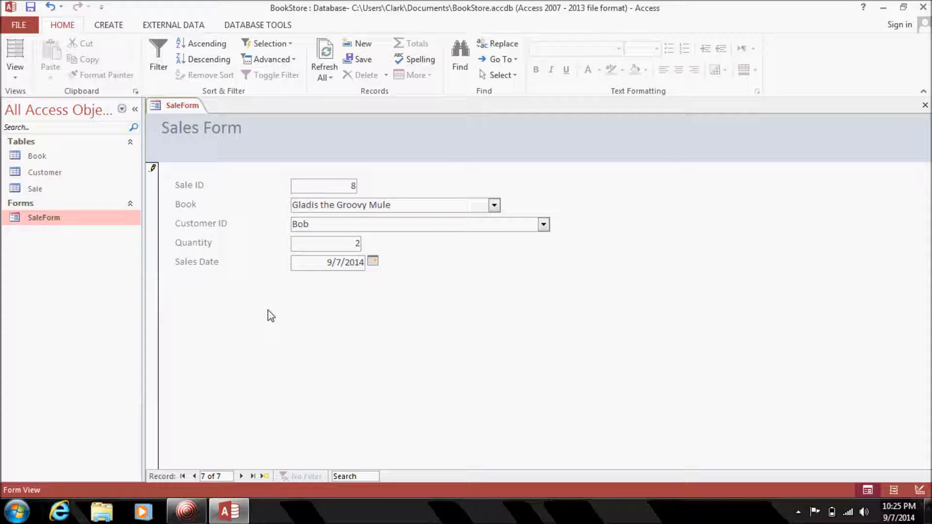
# Go back to the previous sale, return to the new sale record, and close SaleForm
pyautogui.click(193, 476)
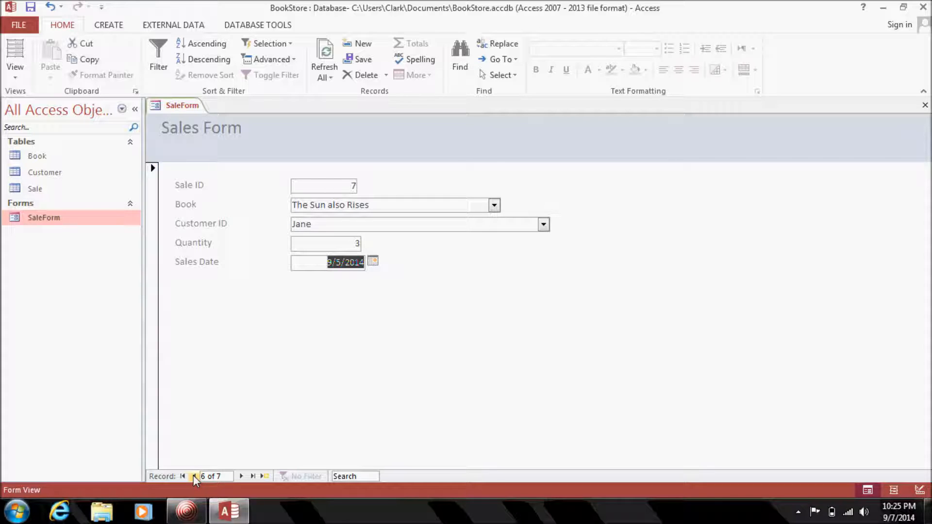
pyautogui.click(240, 476)
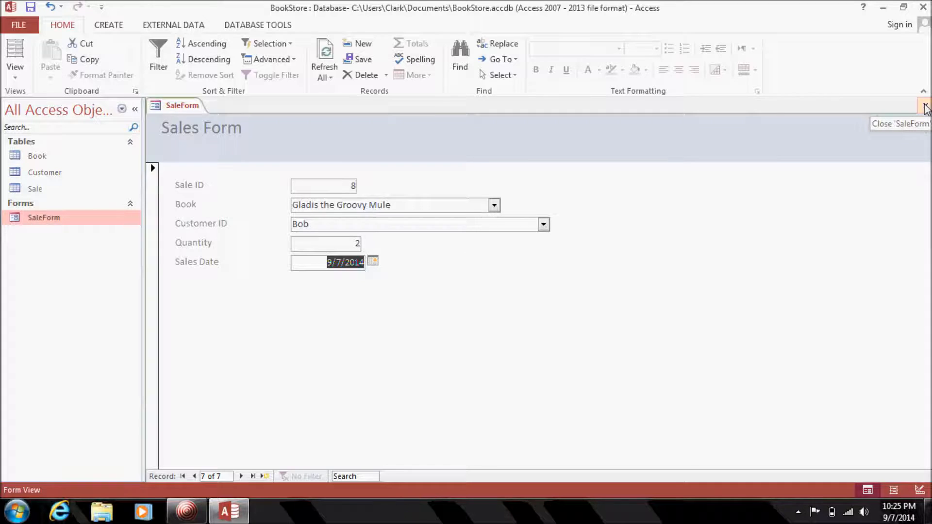
pyautogui.click(926, 107)
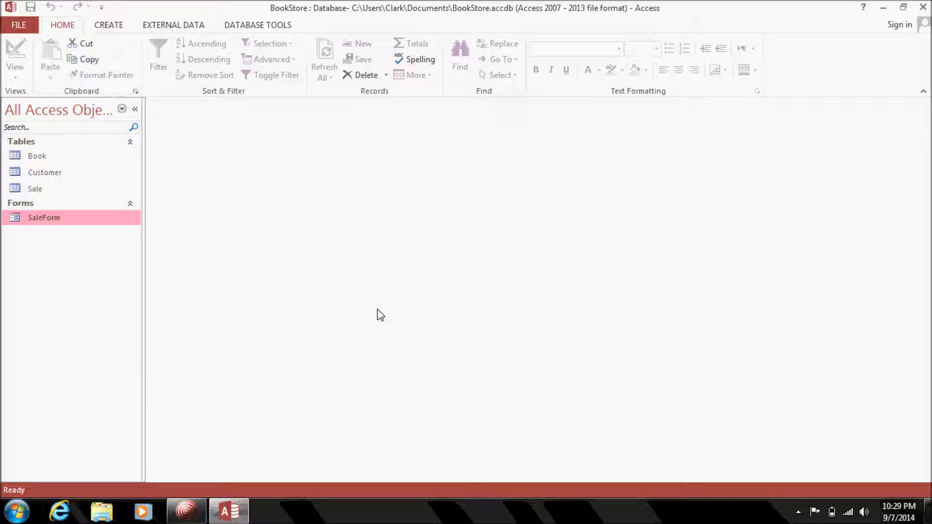
# Create a detail query on the Book table with the Simple Query Wizard, including BookTitle, BookAuthor, BookYear and BookPrice
pyautogui.click(106, 29)
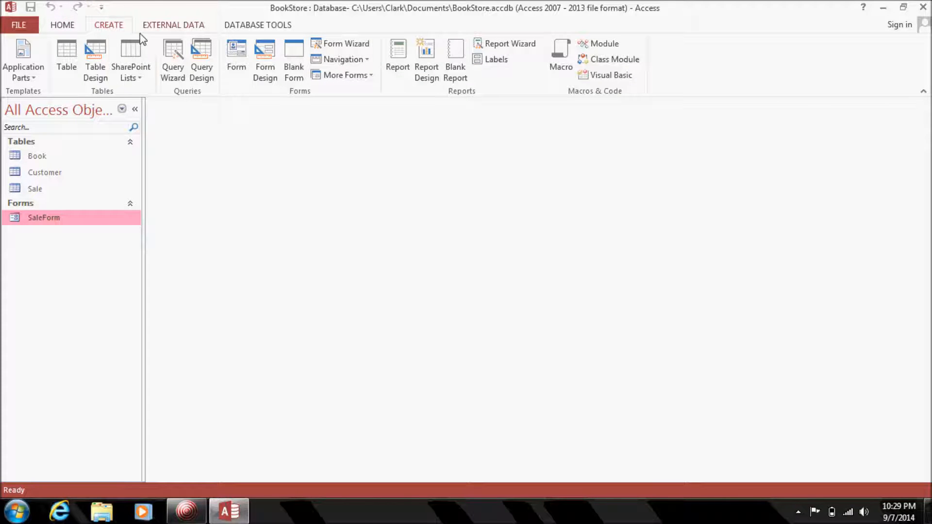
pyautogui.click(171, 66)
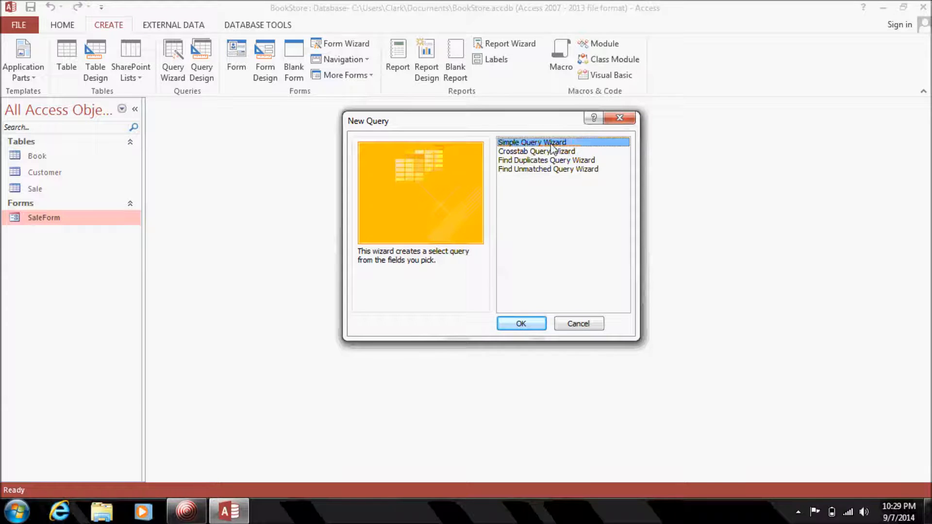
pyautogui.click(523, 325)
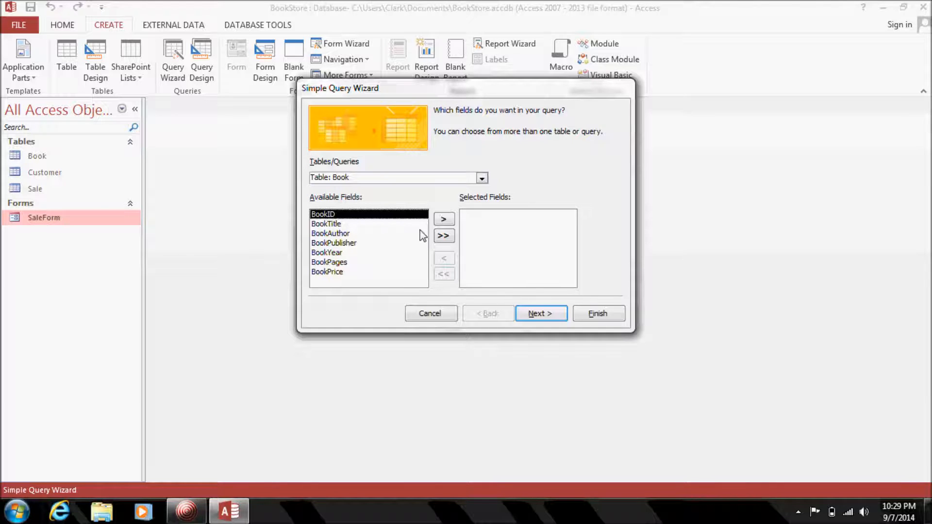
pyautogui.click(401, 224)
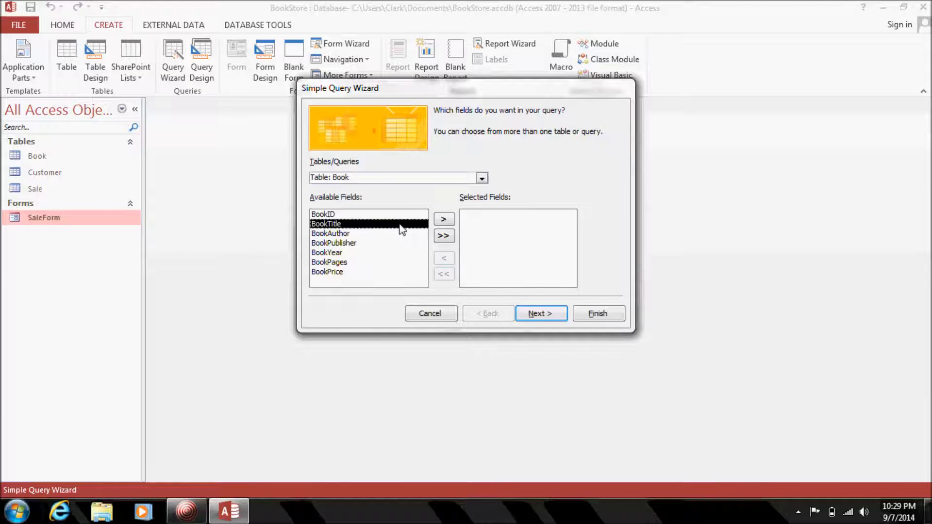
pyautogui.click(444, 221)
pyautogui.click(443, 220)
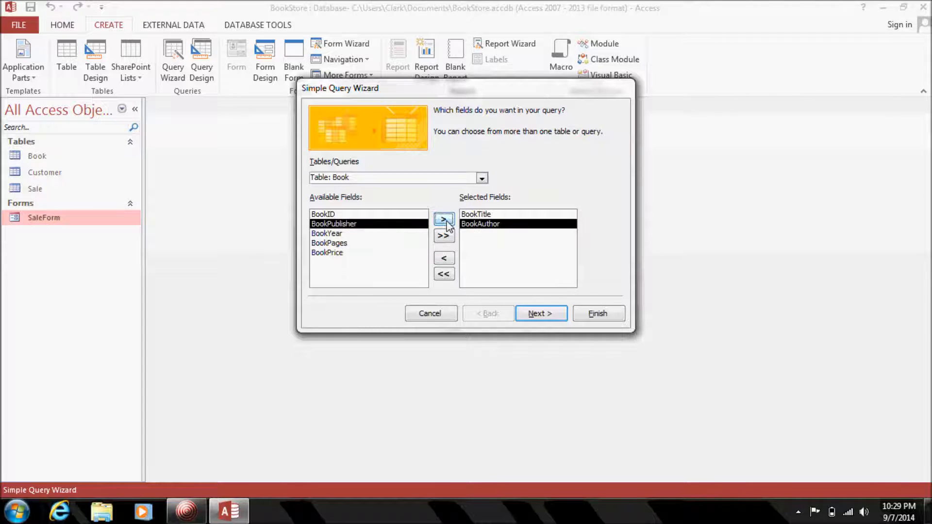
pyautogui.click(347, 233)
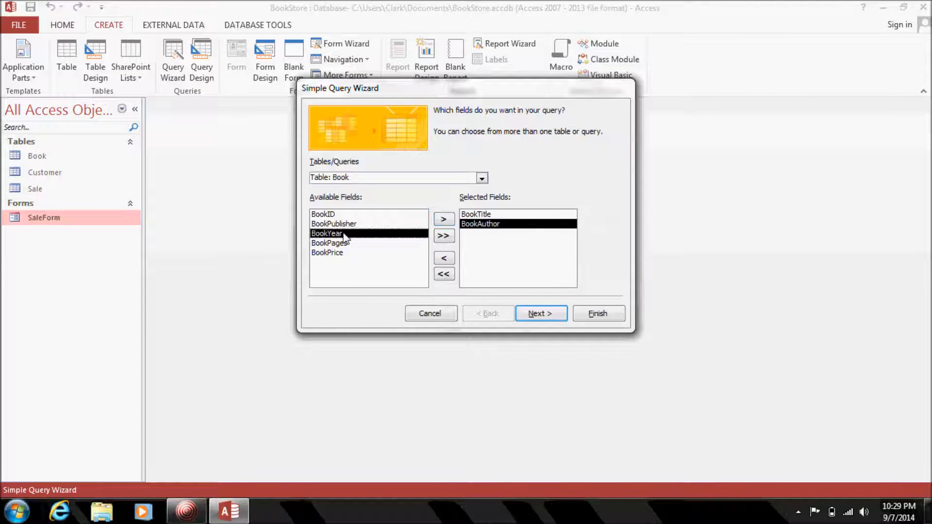
pyautogui.click(449, 221)
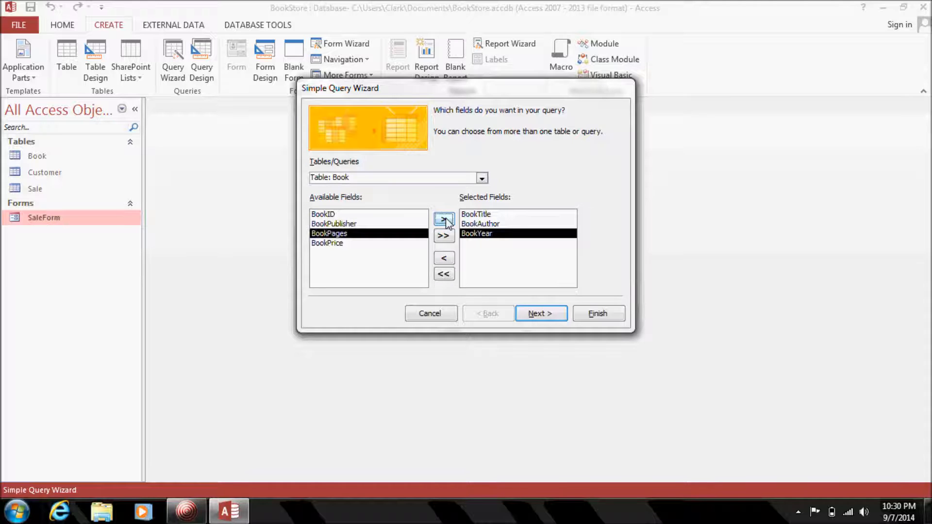
pyautogui.click(348, 243)
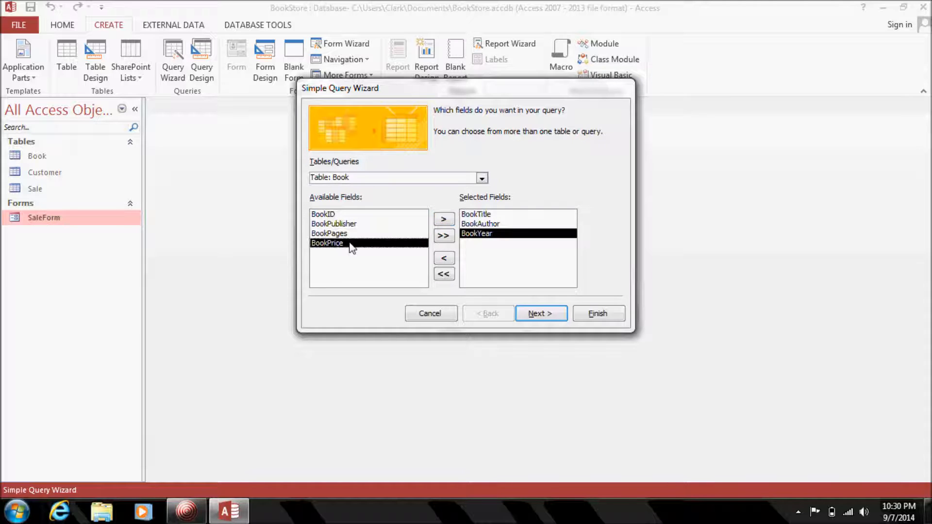
pyautogui.click(443, 220)
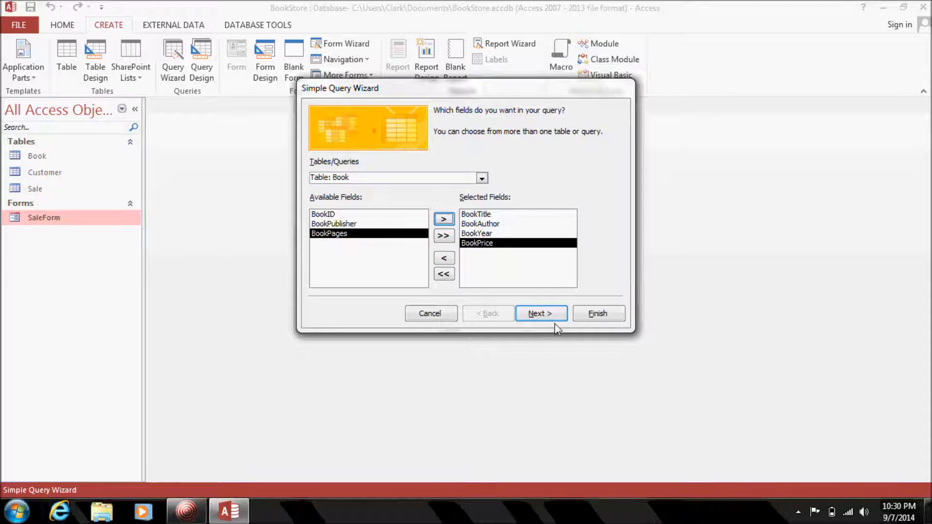
pyautogui.click(540, 313)
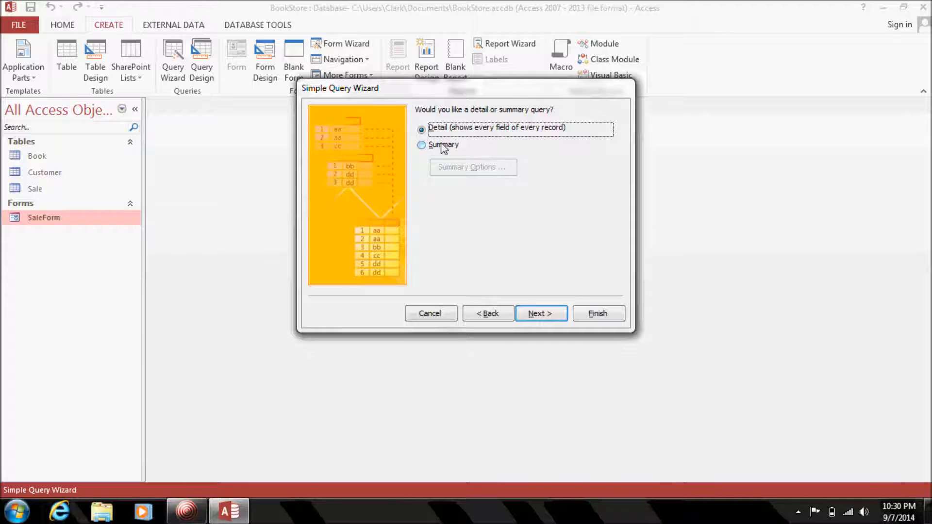
pyautogui.click(593, 314)
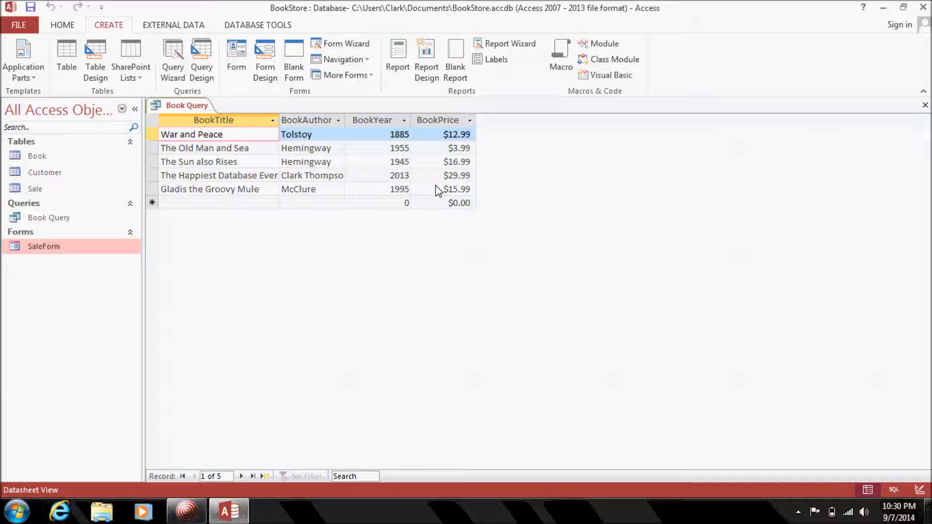
# Switch Book Query to Design View and enlarge the Book field list to show all its fields
pyautogui.rightClick(187, 106)
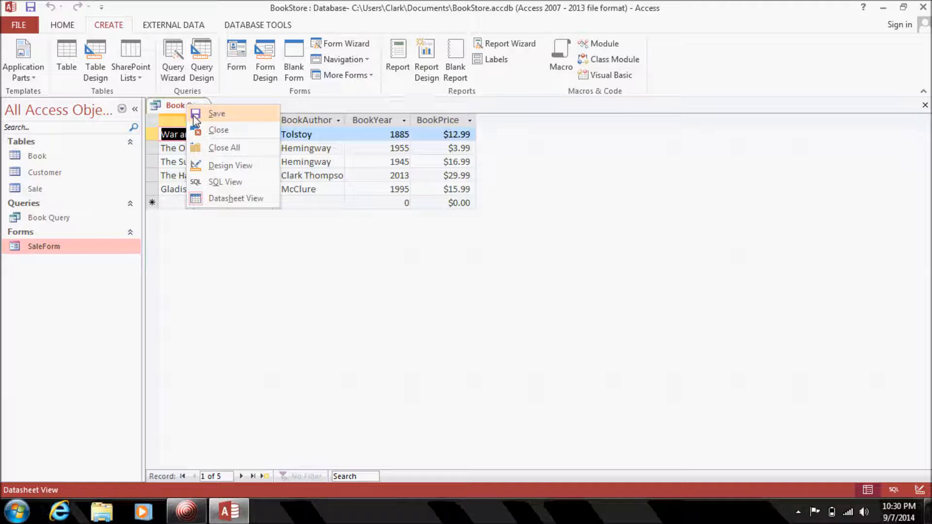
pyautogui.click(226, 167)
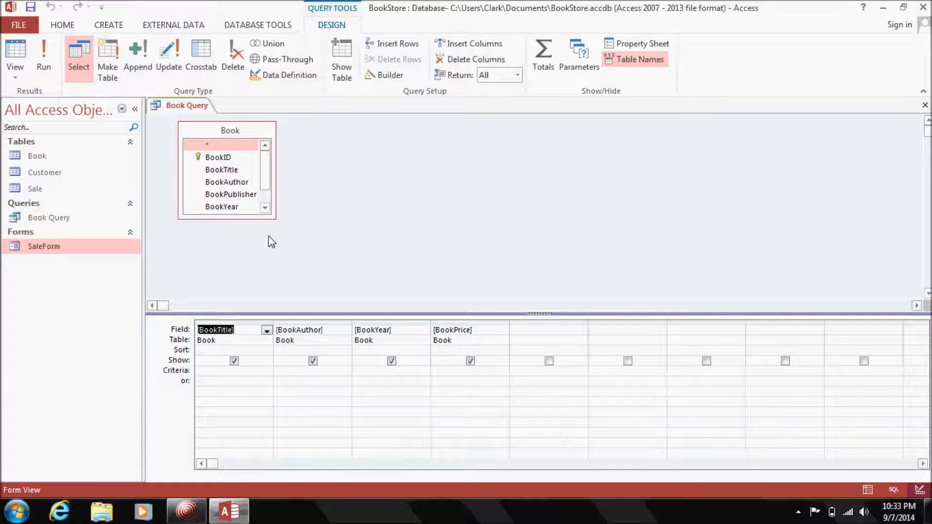
pyautogui.moveTo(276, 219); pyautogui.dragTo(297, 258)
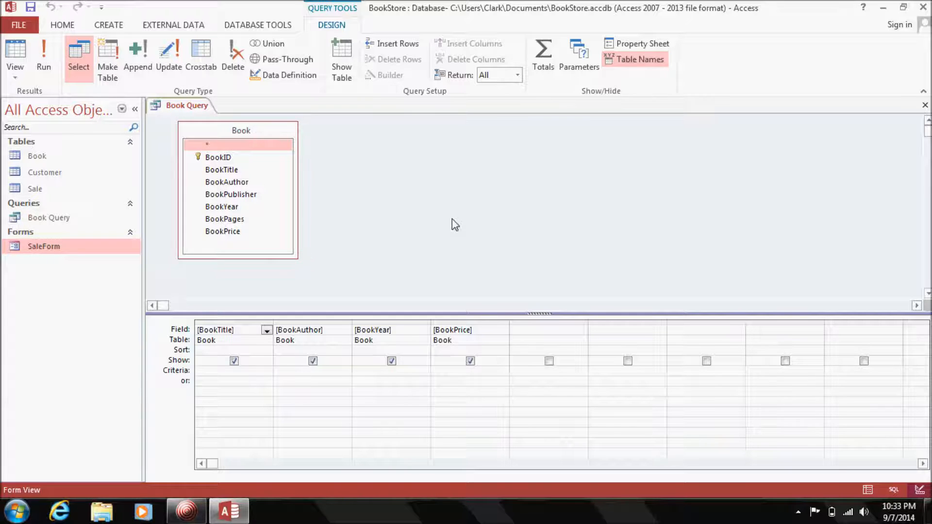
# Sort the query by BookTitle in ascending order and set the BookPrice criterion to > 10
pyautogui.click(266, 350)
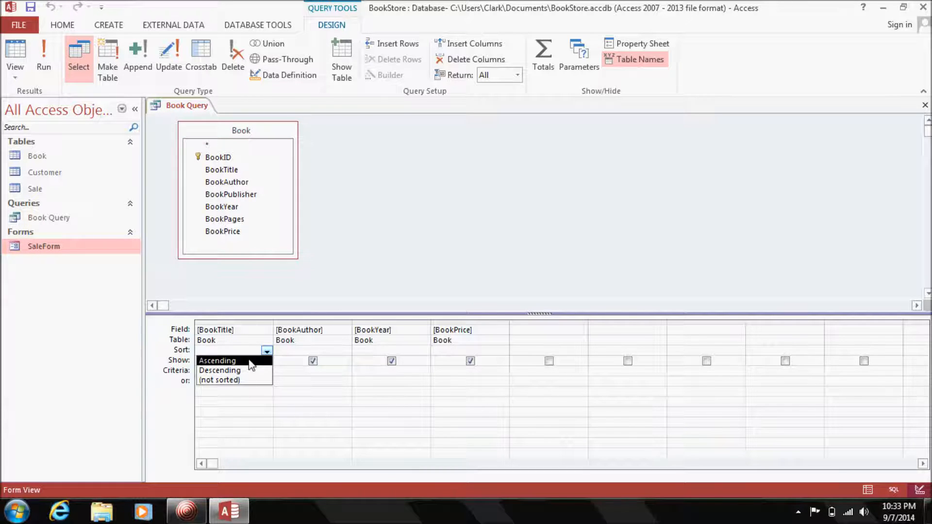
pyautogui.click(249, 360)
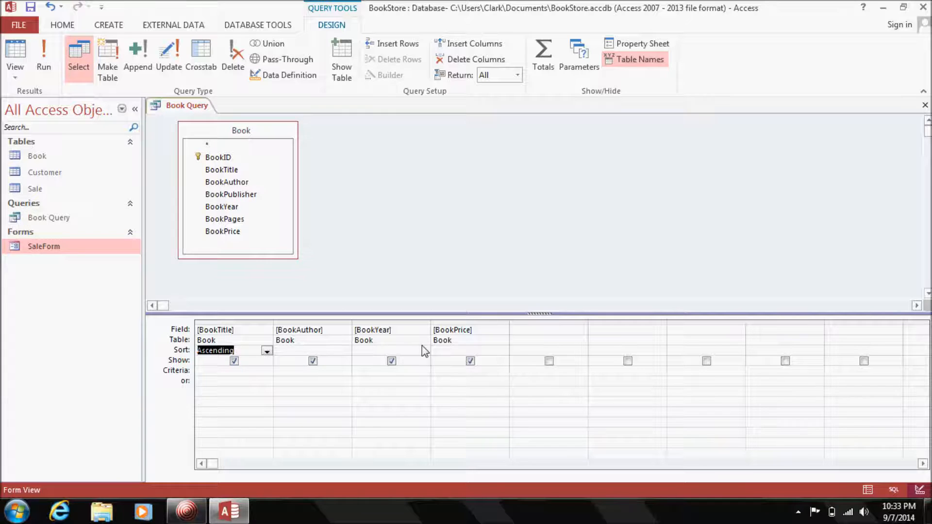
pyautogui.click(458, 350)
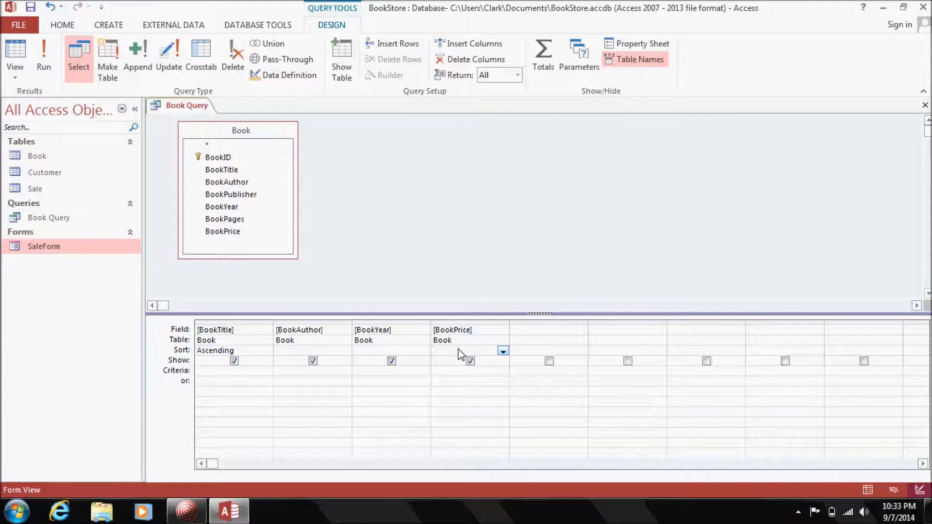
pyautogui.click(456, 374)
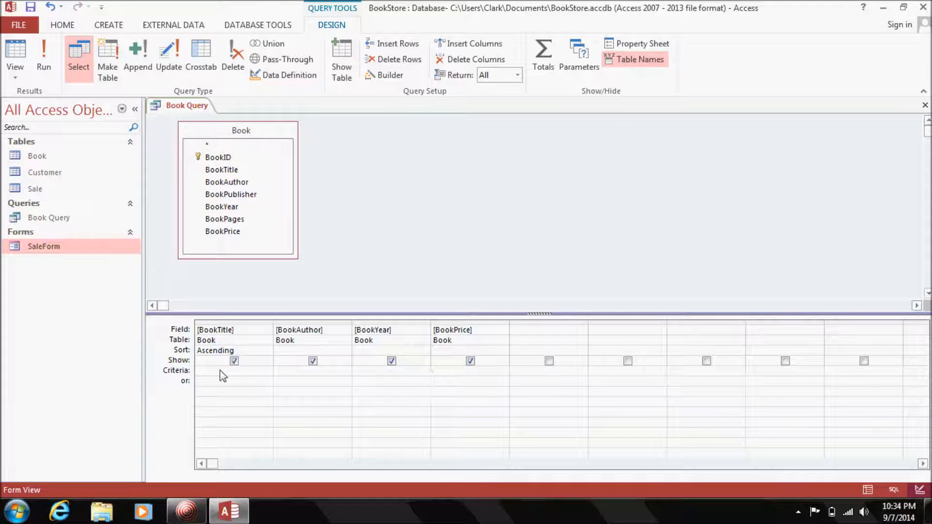
pyautogui.click(198, 371)
pyautogui.write('> 10')
# Switch the query to SQL View and examine its SELECT, FROM, WHERE and ORDER BY clauses
pyautogui.rightClick(182, 109)
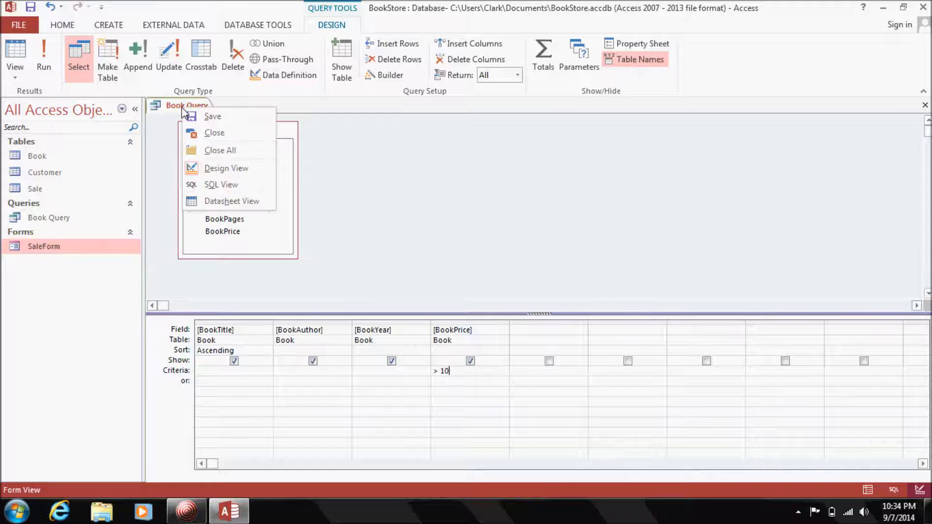
pyautogui.click(223, 188)
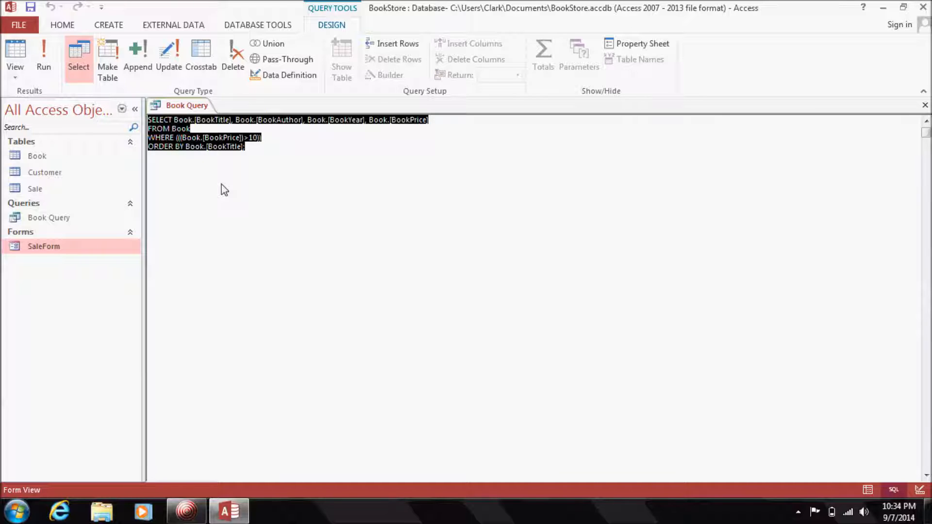
pyautogui.click(273, 138)
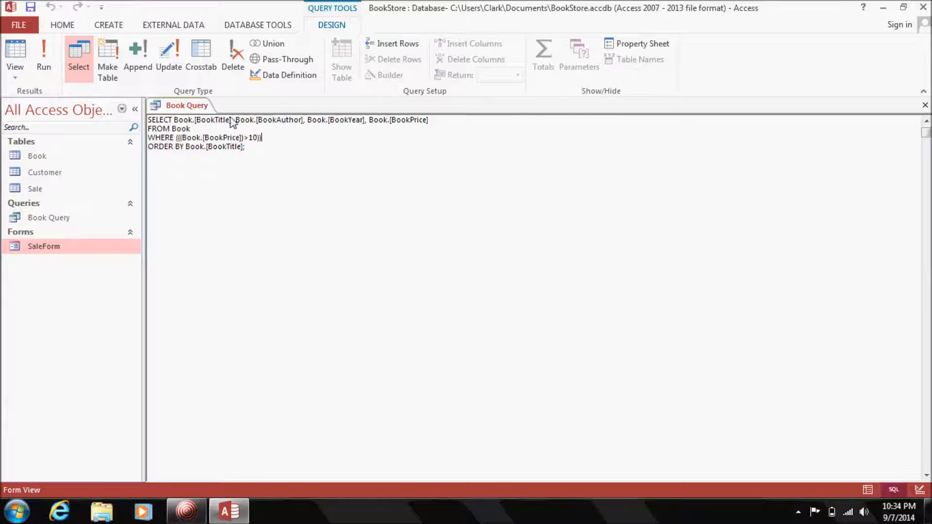
pyautogui.moveTo(441, 124); pyautogui.dragTo(37, 124)
pyautogui.moveTo(195, 129); pyautogui.dragTo(133, 129)
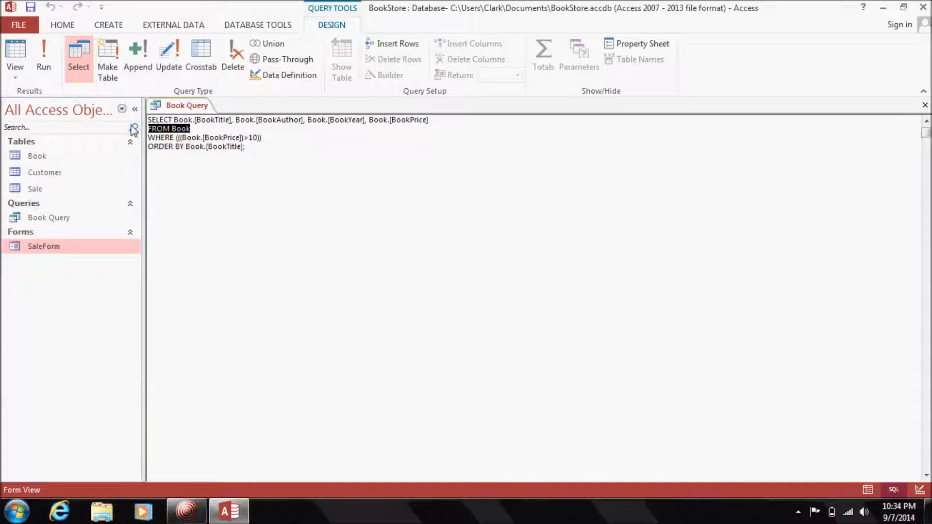
pyautogui.moveTo(262, 138); pyautogui.dragTo(141, 142)
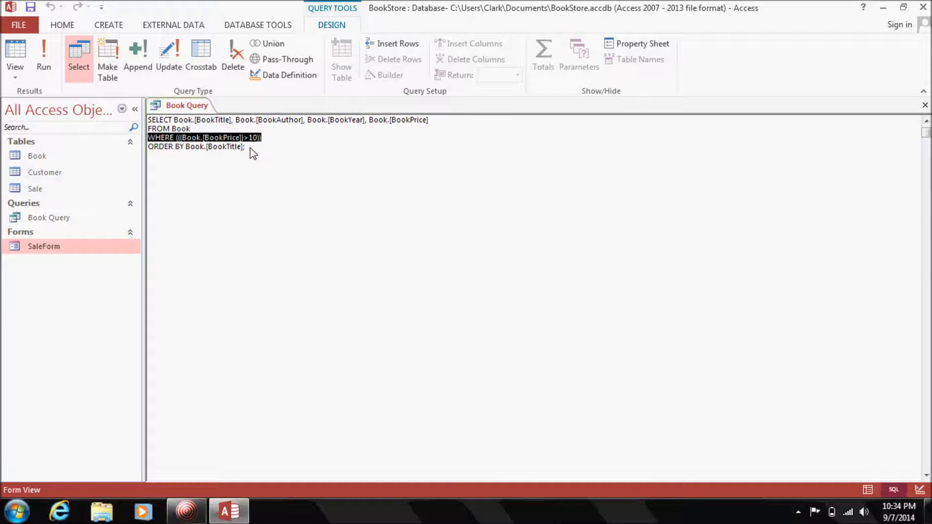
pyautogui.moveTo(250, 148); pyautogui.dragTo(148, 148)
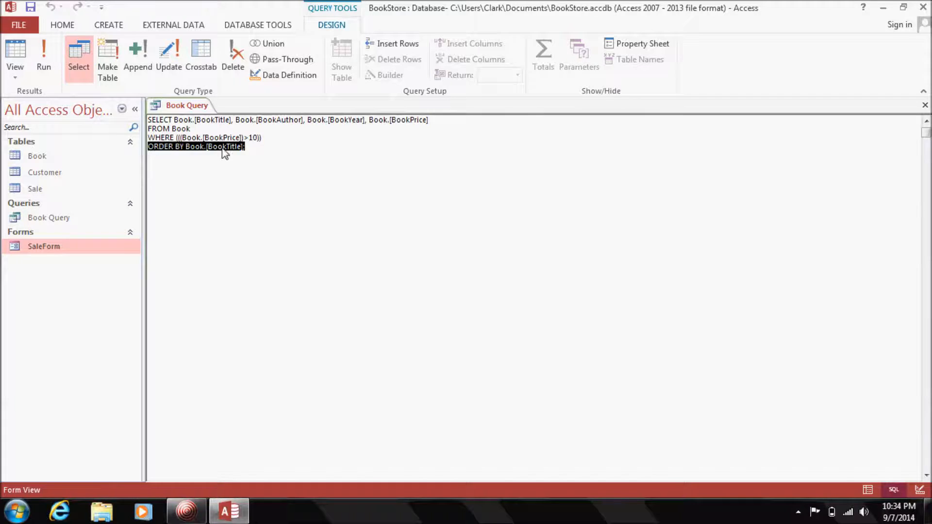
pyautogui.click(253, 155)
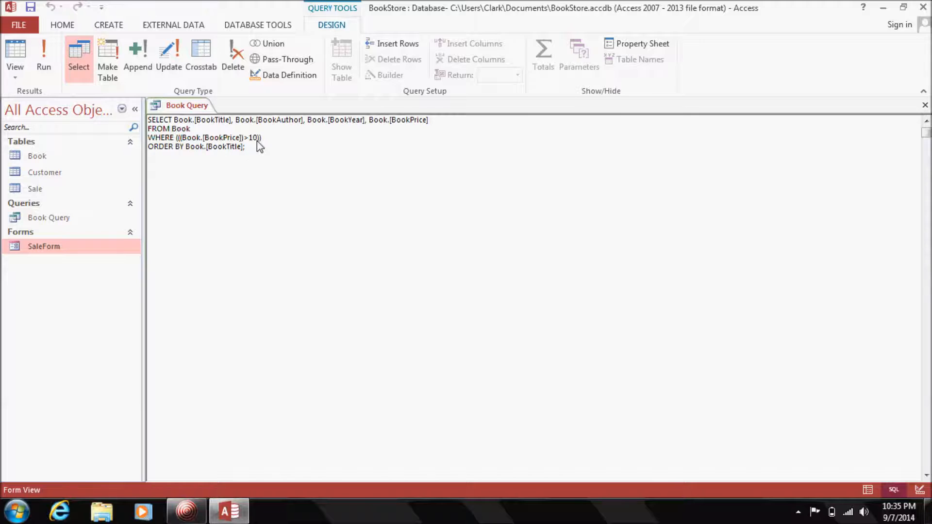
pyautogui.moveTo(266, 141); pyautogui.dragTo(182, 145)
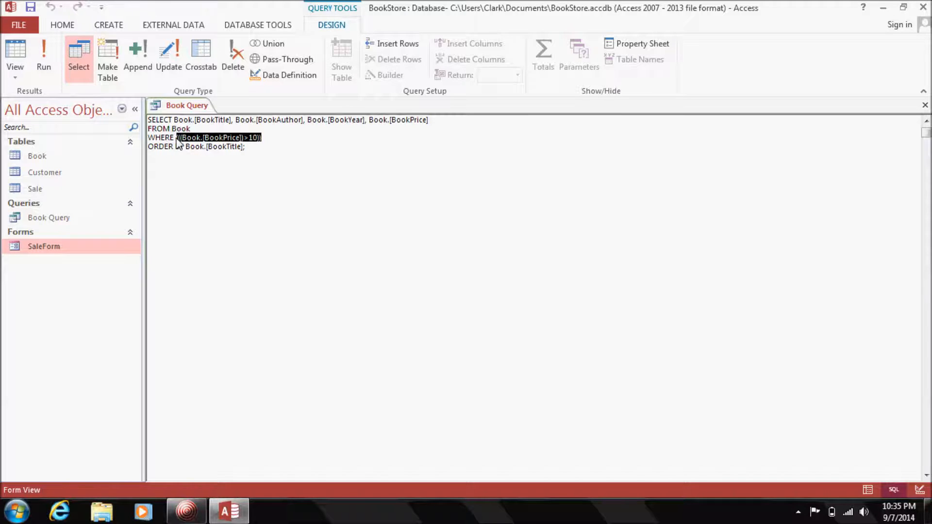
pyautogui.click(264, 149)
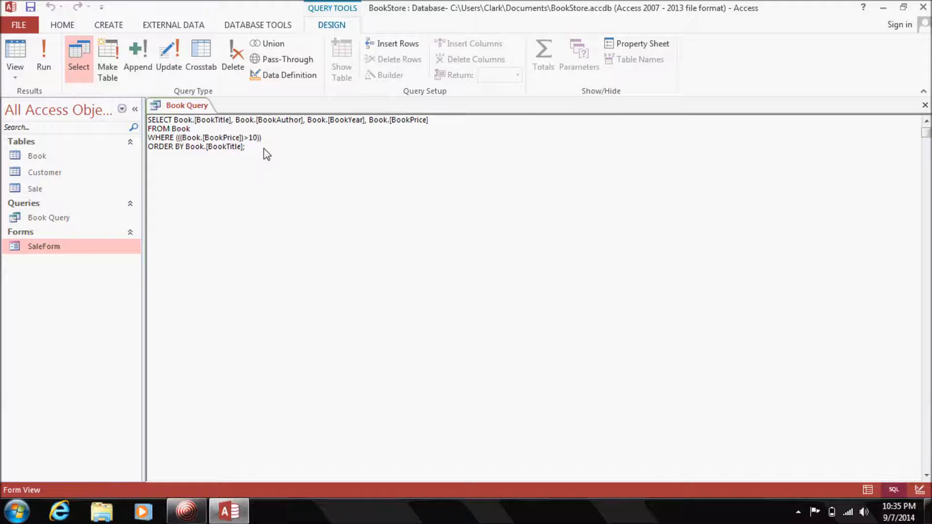
# Save Book Query and run it
pyautogui.rightClick(188, 109)
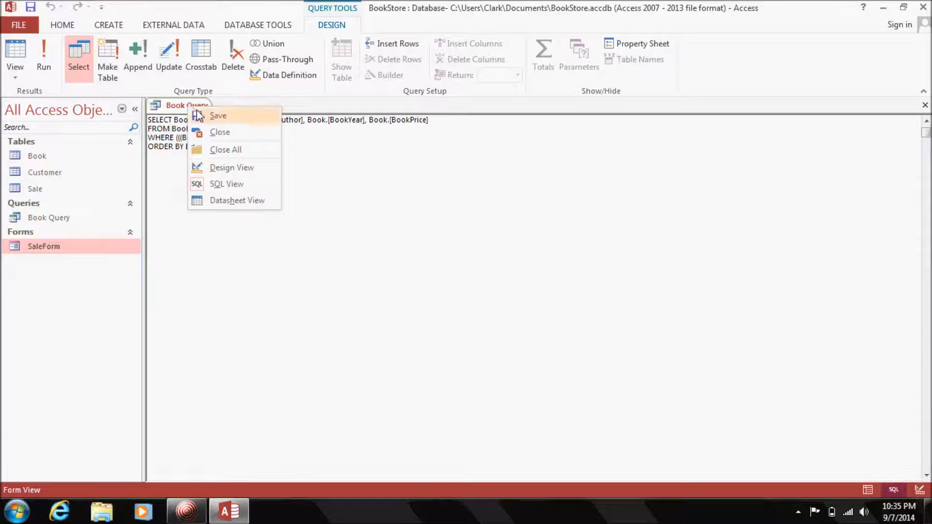
pyautogui.click(206, 118)
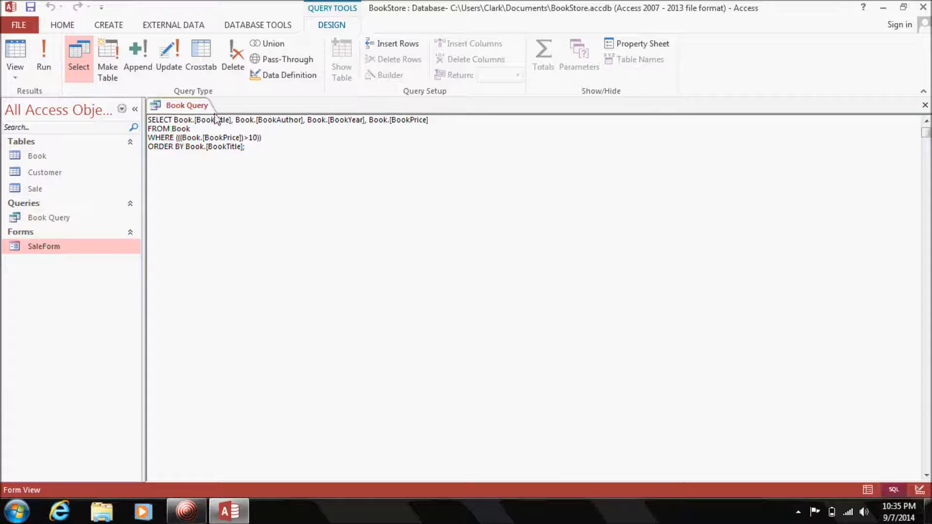
pyautogui.click(47, 57)
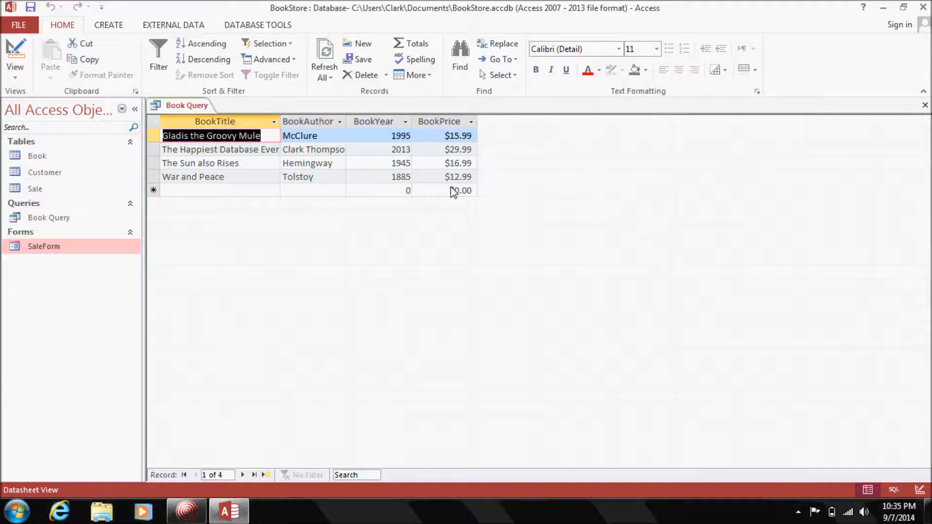
# Open the Book table and check the record for The Old Man and Sea against the query results
pyautogui.doubleClick(54, 156)
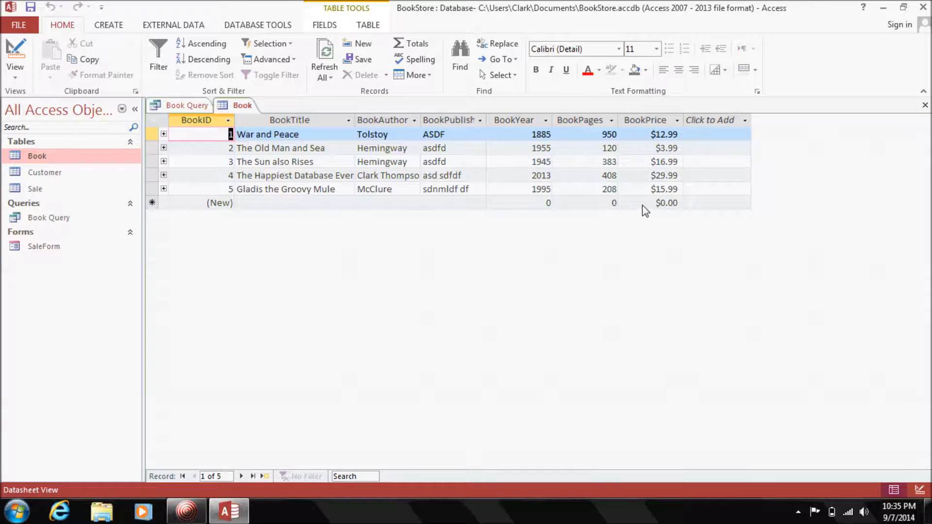
pyautogui.click(330, 147)
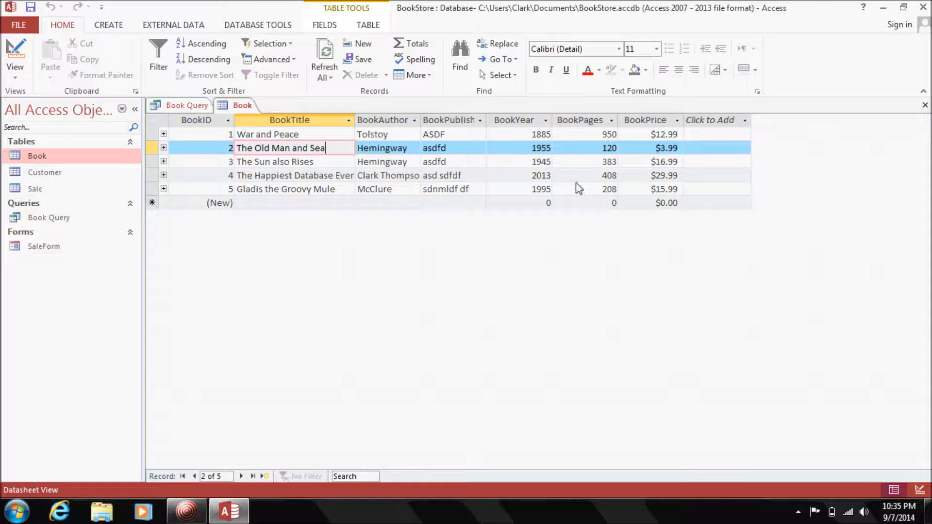
# Close the open Book table and rename Book Query as BookQuery
pyautogui.click(924, 105)
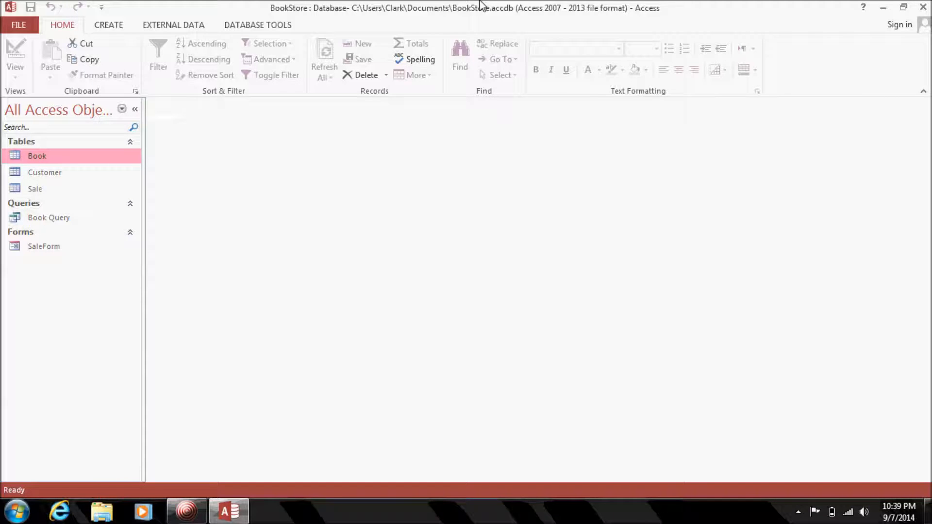
pyautogui.click(66, 223)
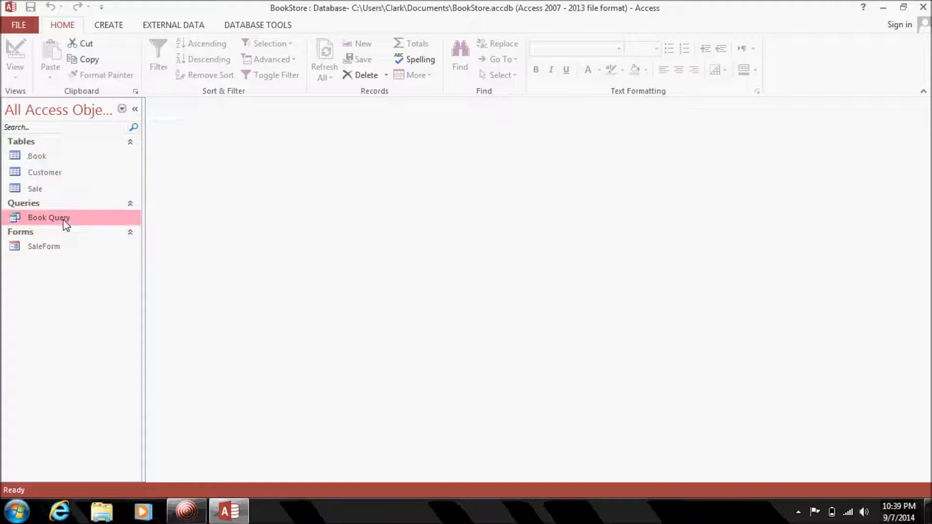
pyautogui.rightClick(65, 223)
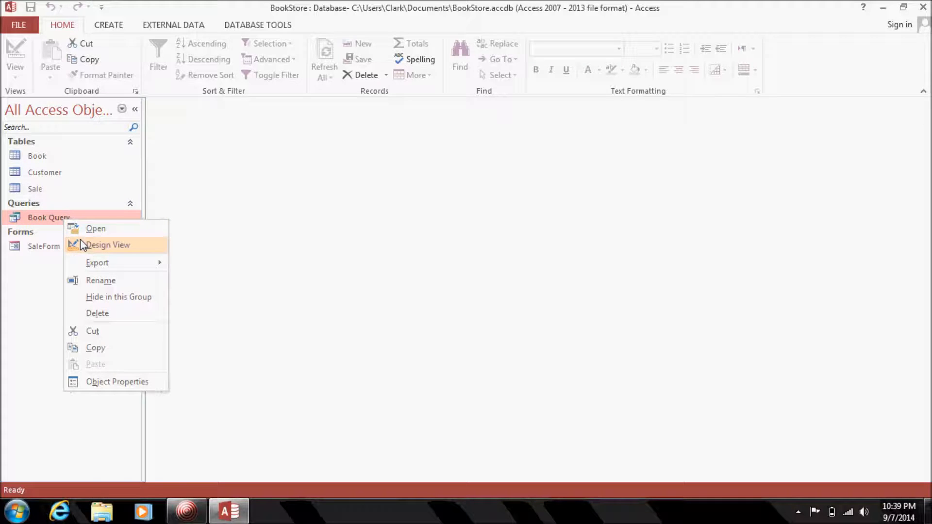
pyautogui.click(103, 281)
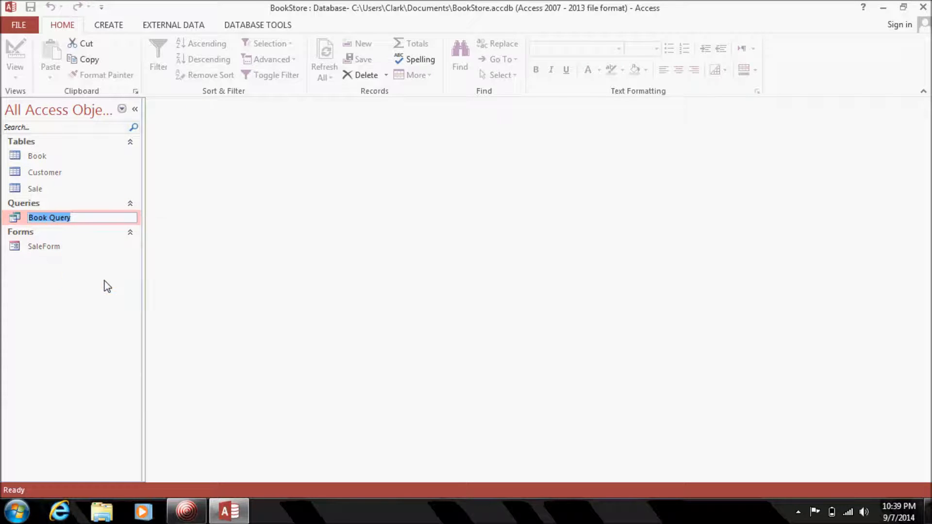
pyautogui.hotkey('ctrl', 'Left')
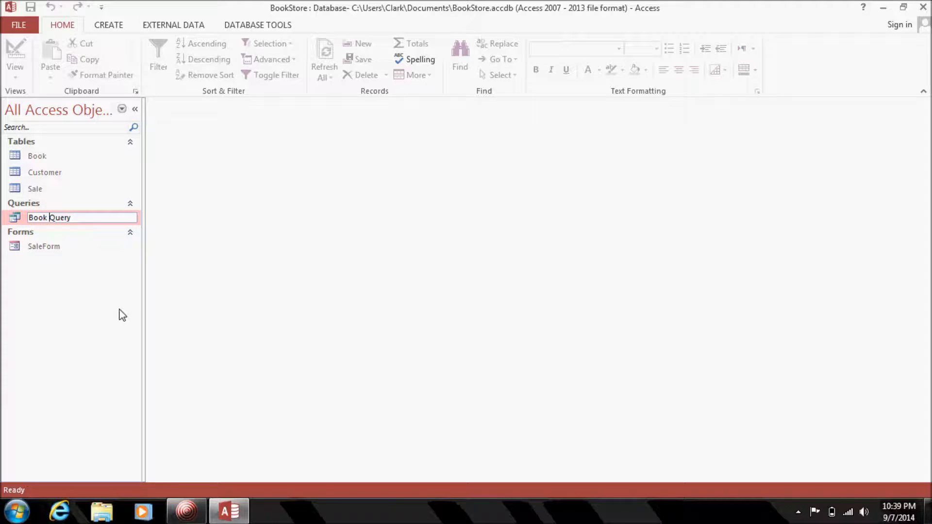
pyautogui.press('BackSpace')
pyautogui.press('Return')
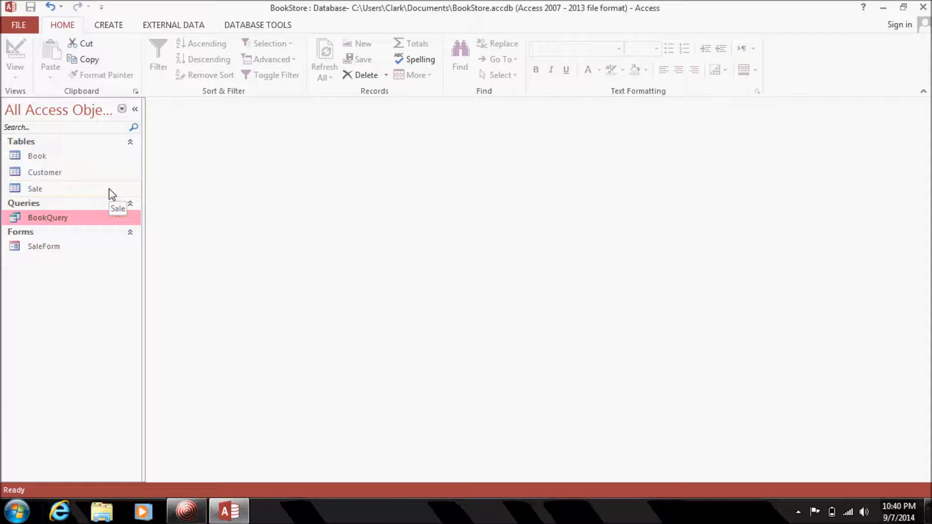
# Start a new query with the Simple Query Wizard and add SaleID, Quantity and SalesDate from the Sale table
pyautogui.click(110, 26)
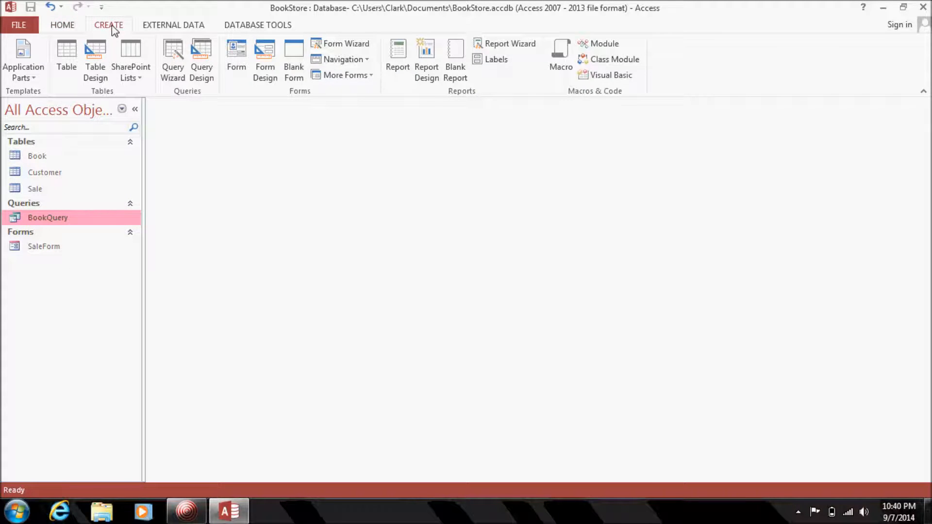
pyautogui.click(170, 57)
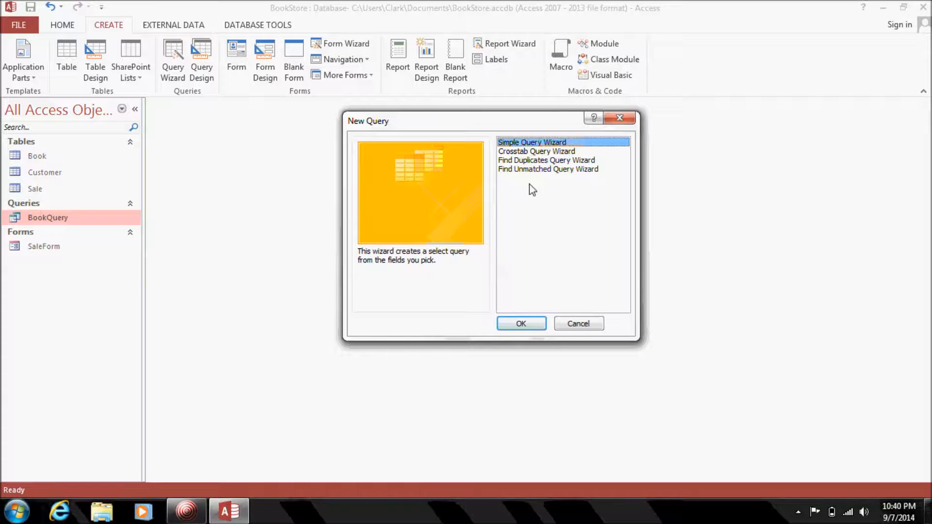
pyautogui.click(533, 323)
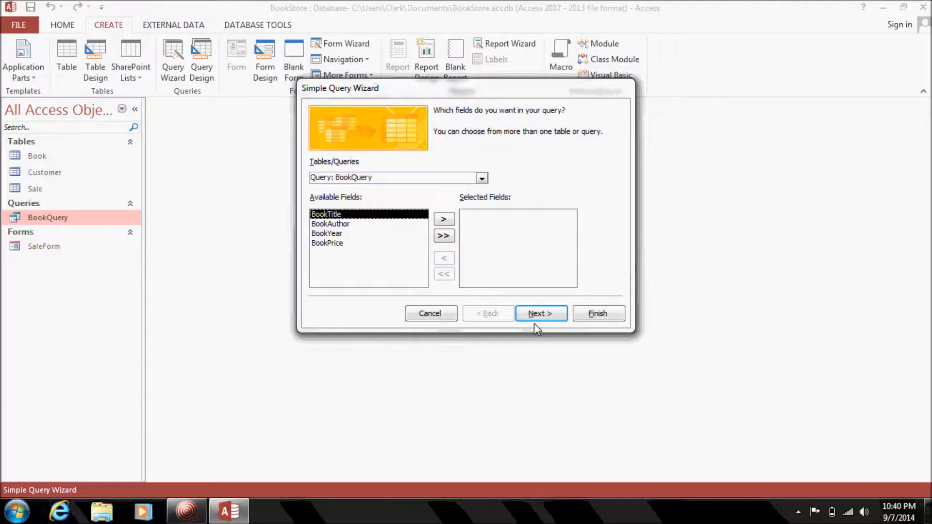
pyautogui.click(482, 179)
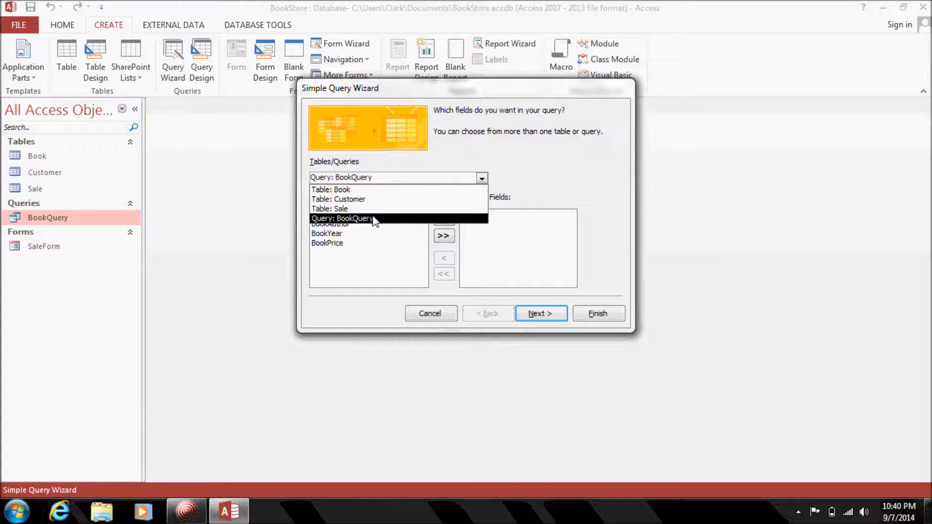
pyautogui.click(372, 189)
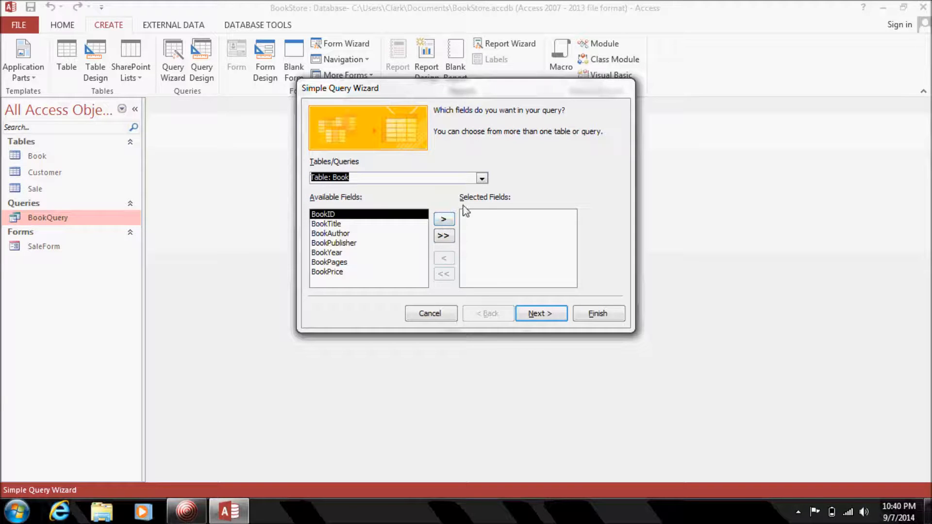
pyautogui.click(482, 178)
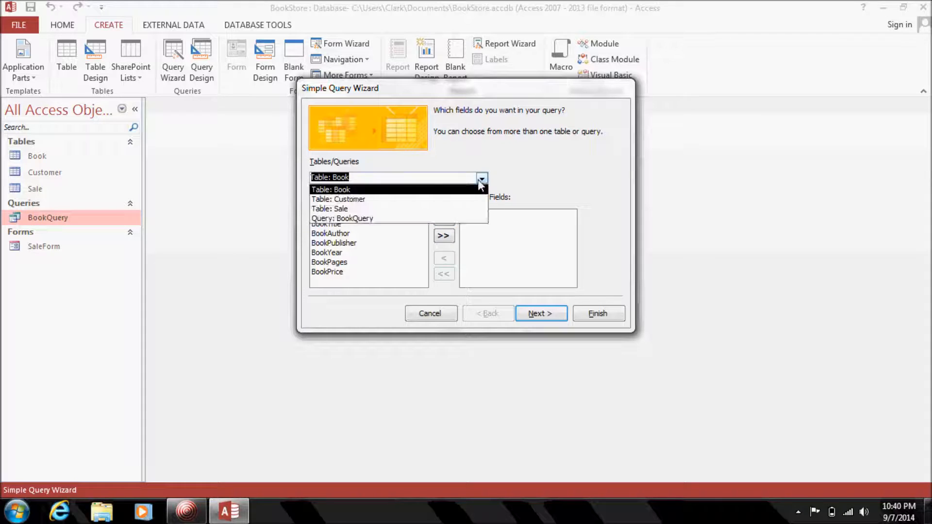
pyautogui.click(448, 210)
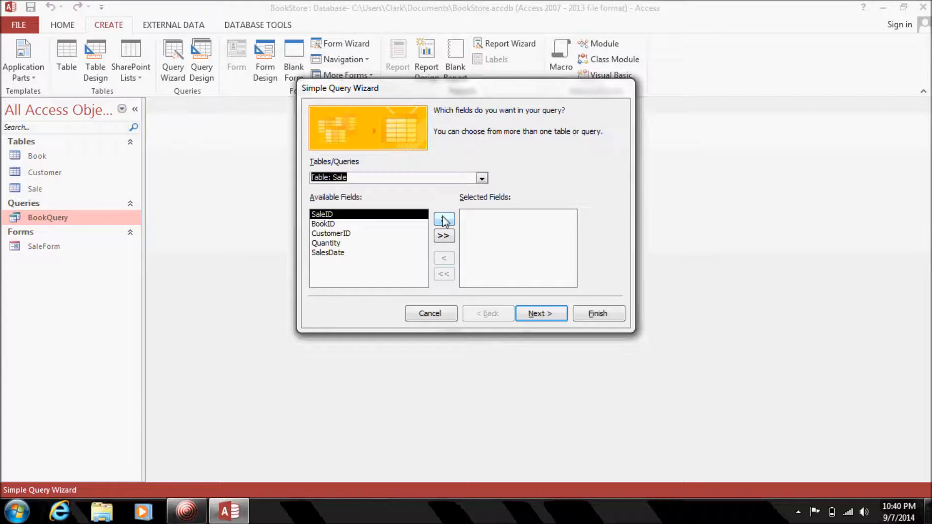
pyautogui.click(444, 221)
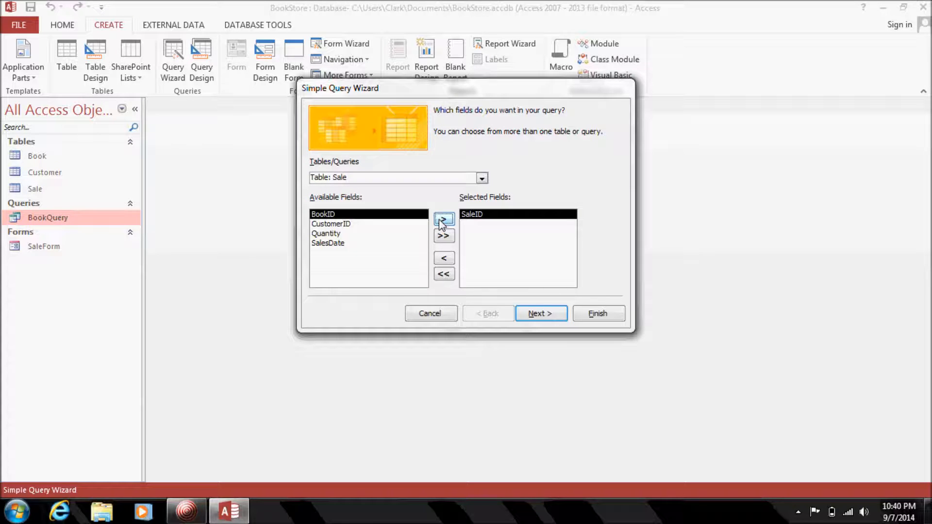
pyautogui.click(387, 235)
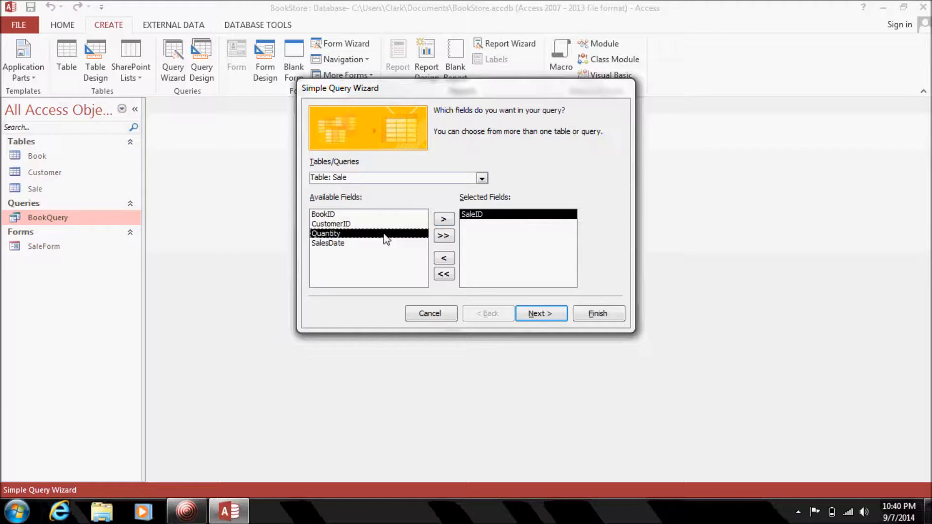
pyautogui.click(439, 220)
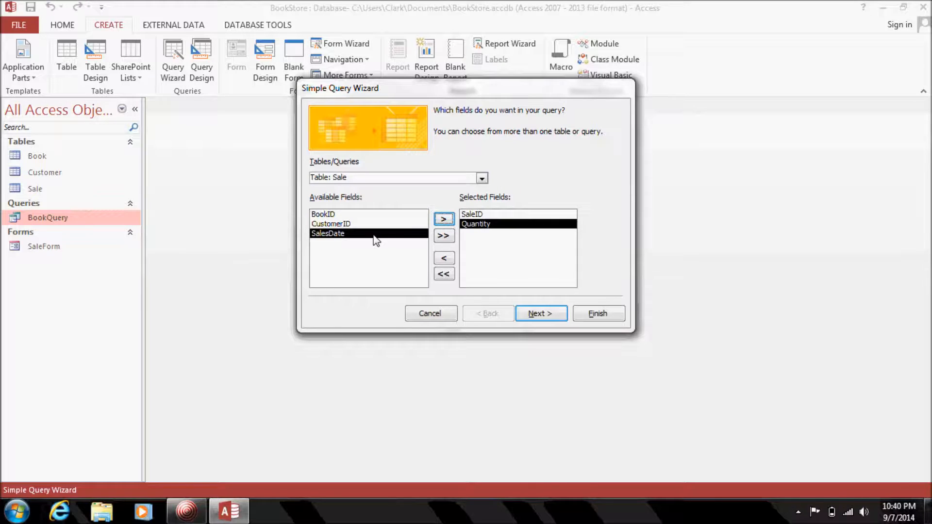
pyautogui.click(441, 221)
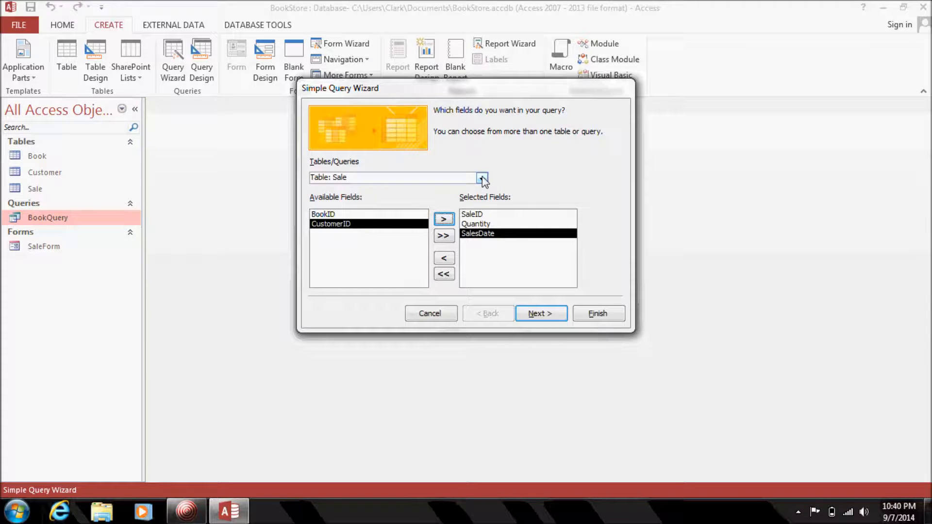
# Add the BookTitle field from the Book table to the wizard's selected fields
pyautogui.click(482, 179)
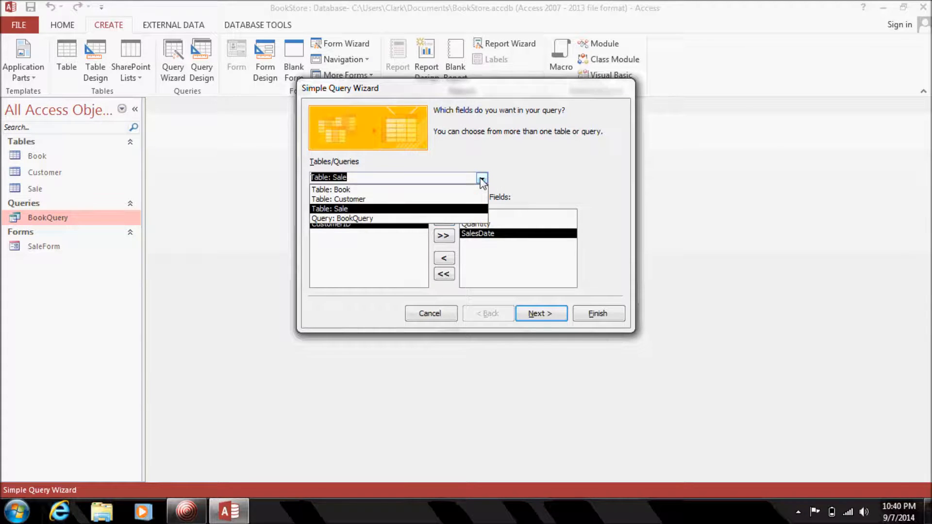
pyautogui.click(444, 189)
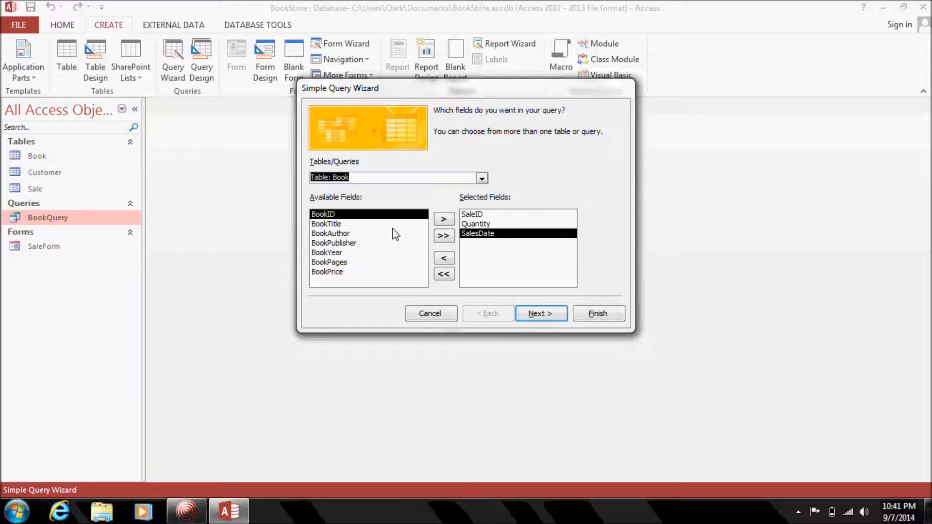
pyautogui.click(352, 224)
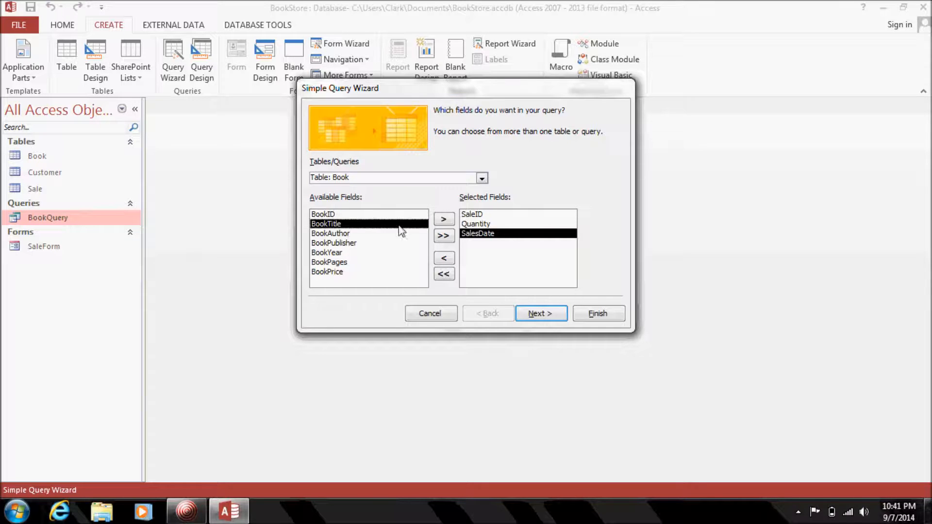
pyautogui.click(442, 220)
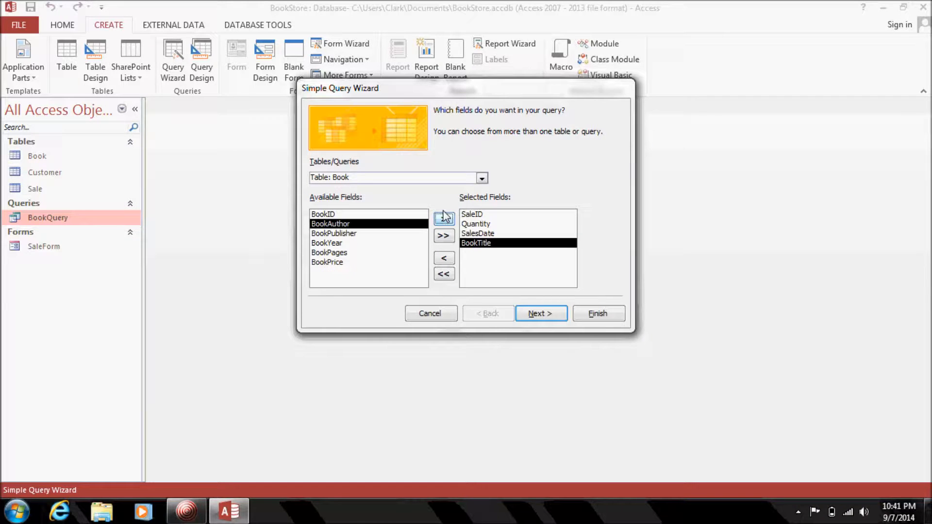
# Add CustomerFirstName and CustomerLastName from the Customer table and finish the wizard as a detail query
pyautogui.click(484, 179)
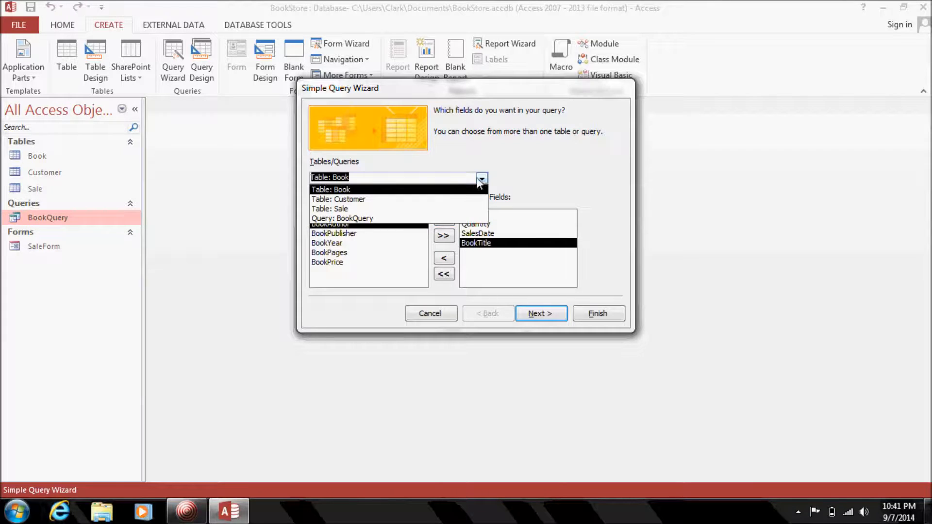
pyautogui.click(437, 199)
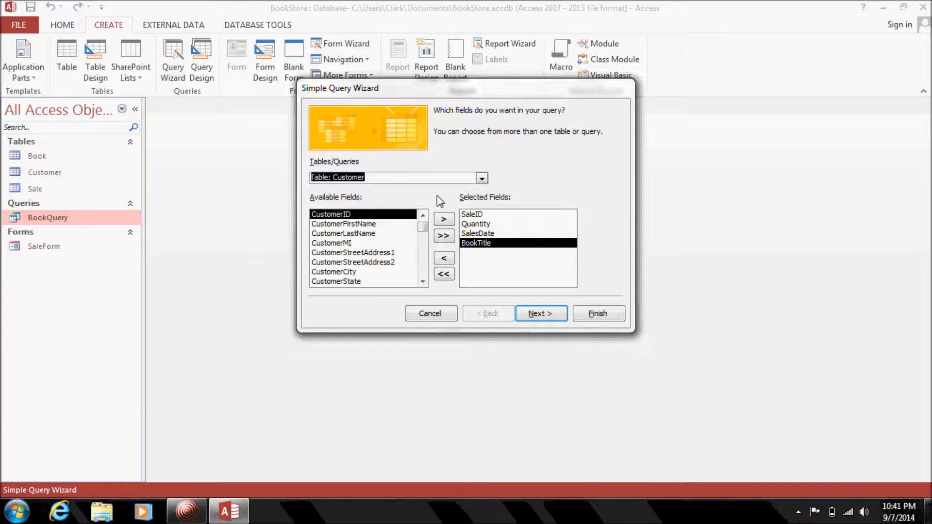
pyautogui.click(381, 226)
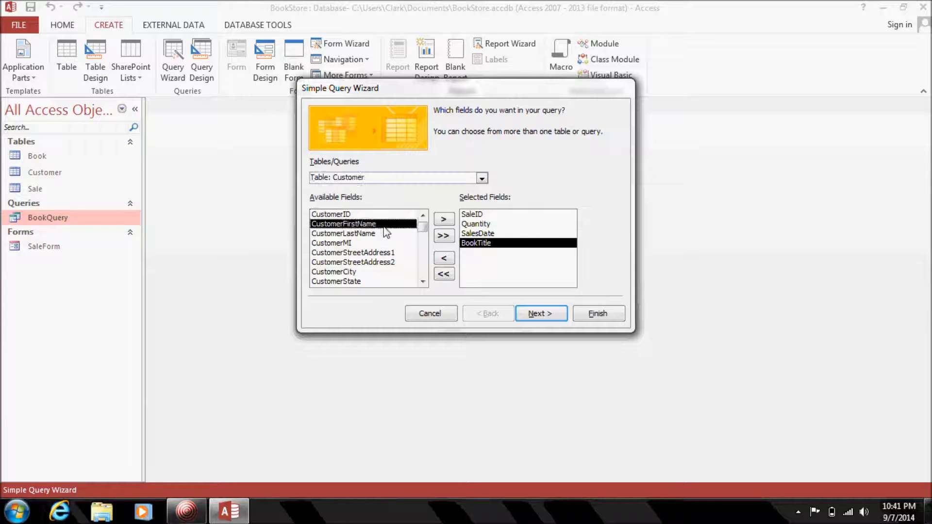
pyautogui.click(445, 219)
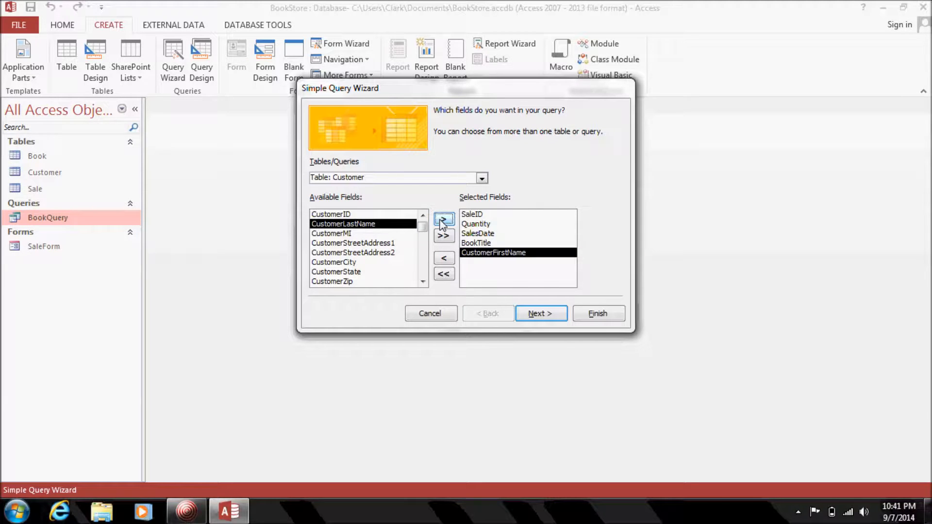
pyautogui.click(442, 222)
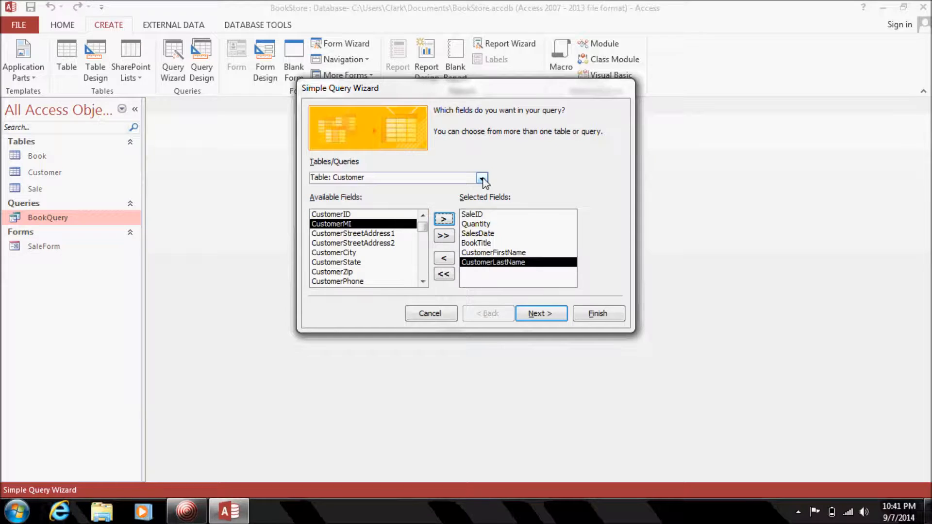
pyautogui.click(549, 319)
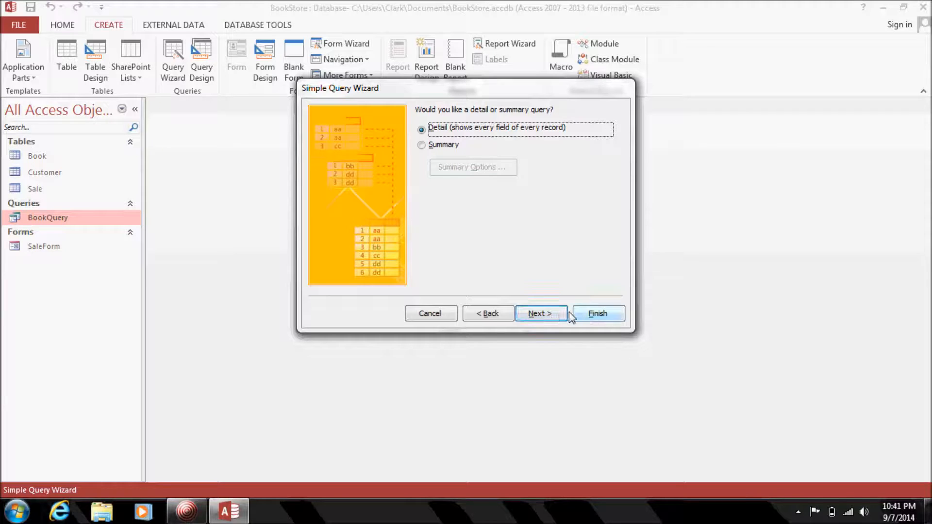
pyautogui.click(599, 314)
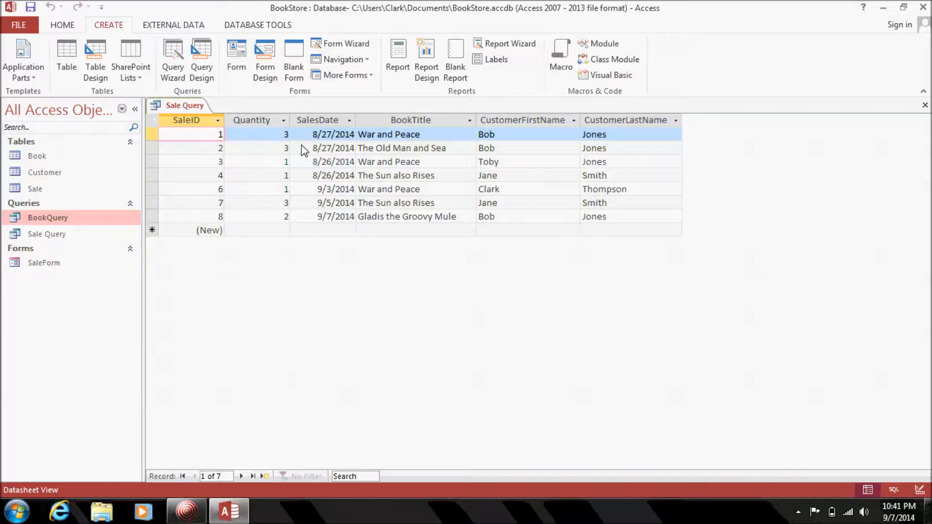
# Show Sale Query in Design View, enlarge the Customer and Book field lists, and place Book on the far side of Sale
pyautogui.rightClick(183, 106)
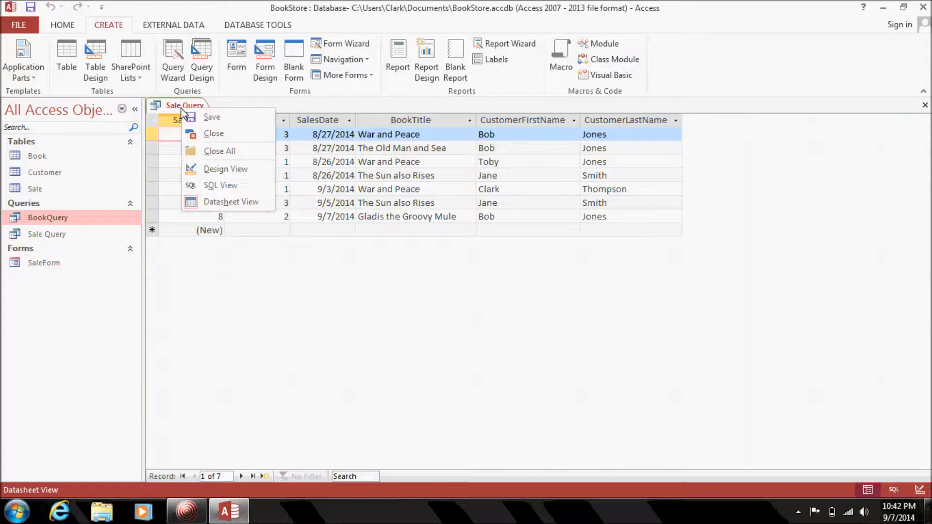
pyautogui.click(233, 170)
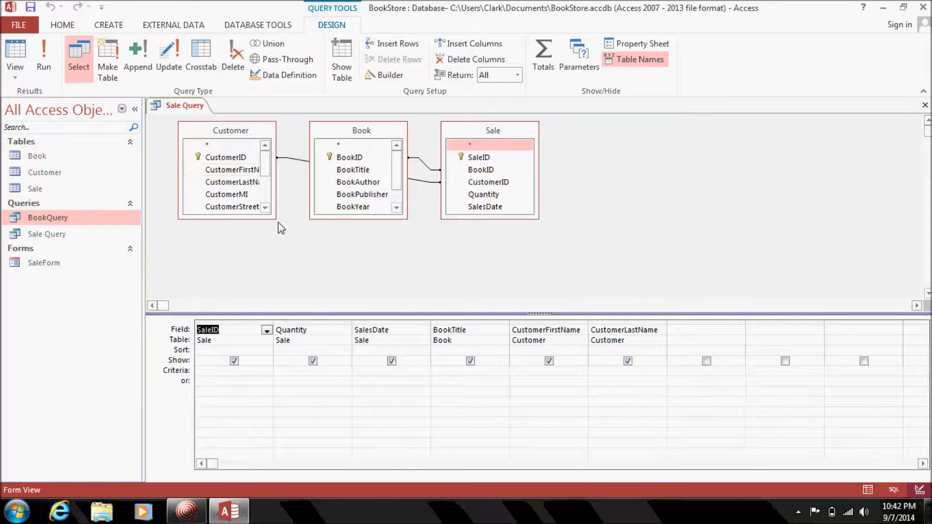
pyautogui.moveTo(277, 220); pyautogui.dragTo(283, 299)
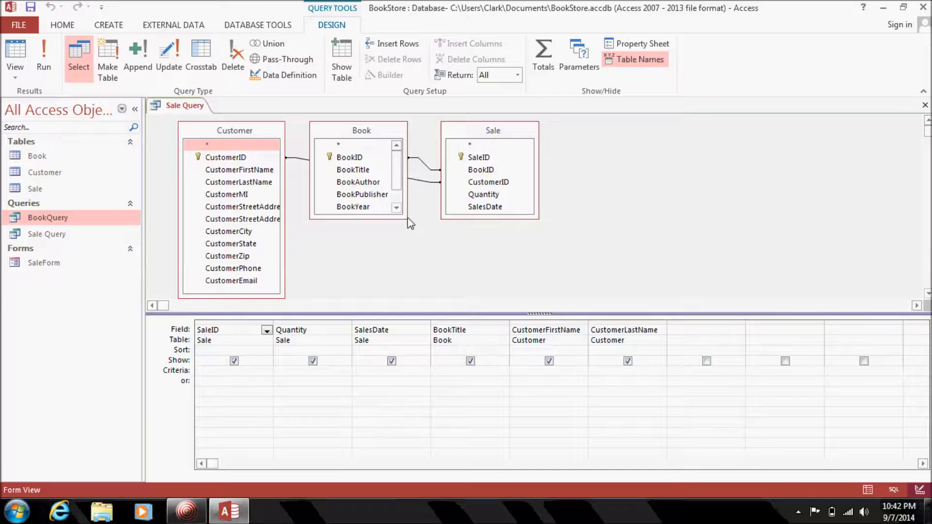
pyautogui.moveTo(409, 224); pyautogui.dragTo(421, 300)
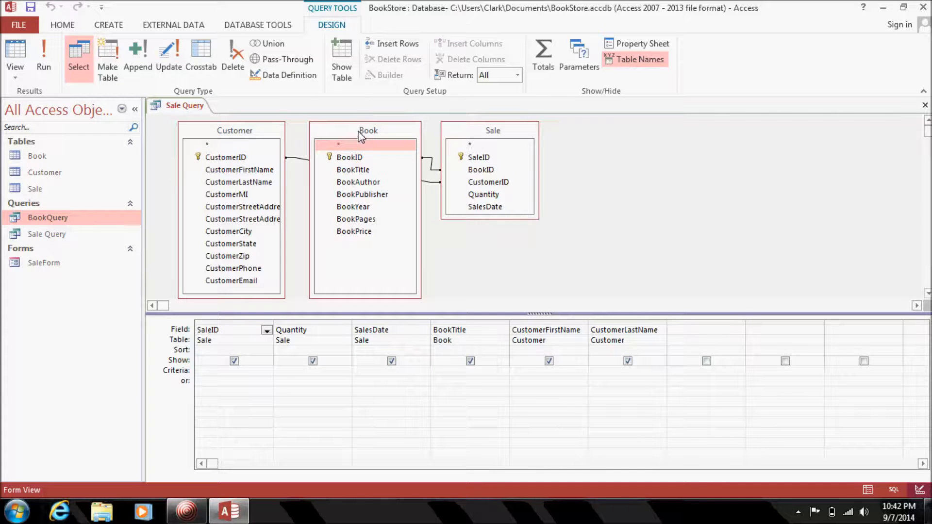
pyautogui.moveTo(360, 137); pyautogui.dragTo(668, 130)
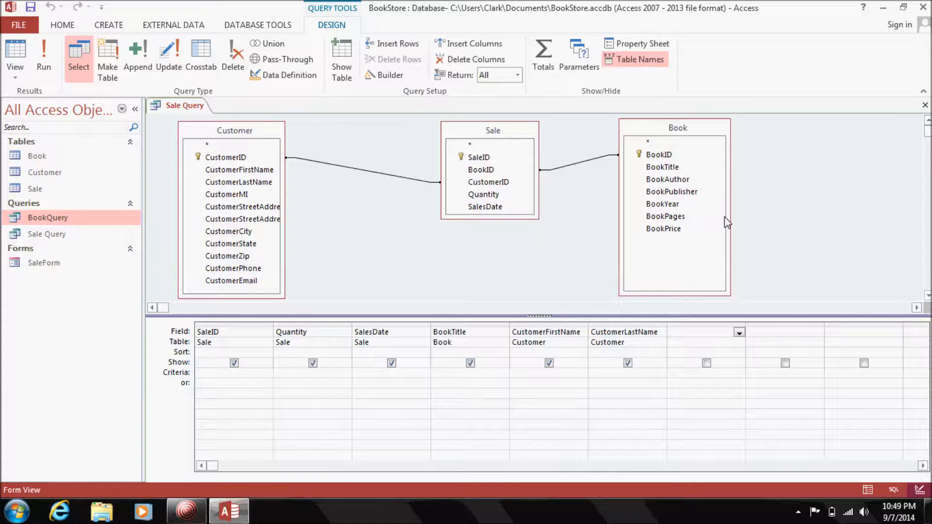
# Add BookPrice from the Book table to Sale Query and run it
pyautogui.doubleClick(674, 228)
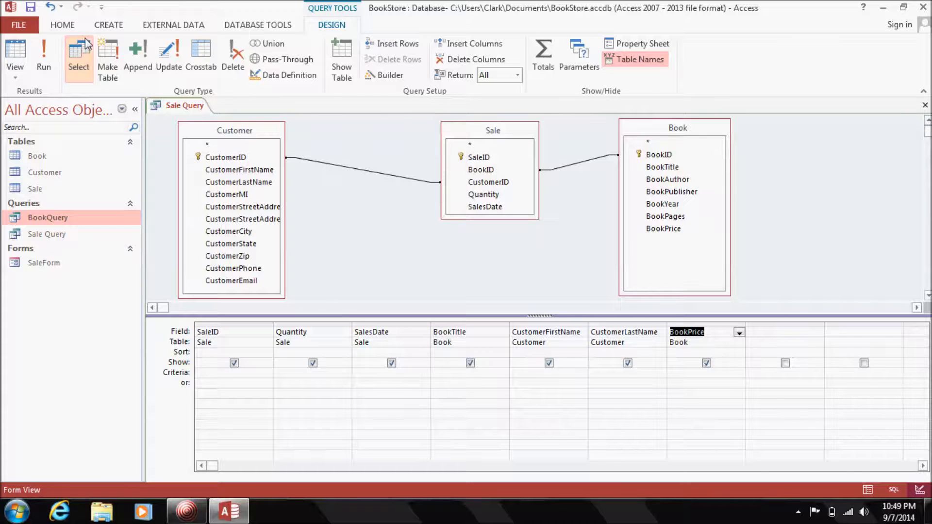
pyautogui.click(50, 82)
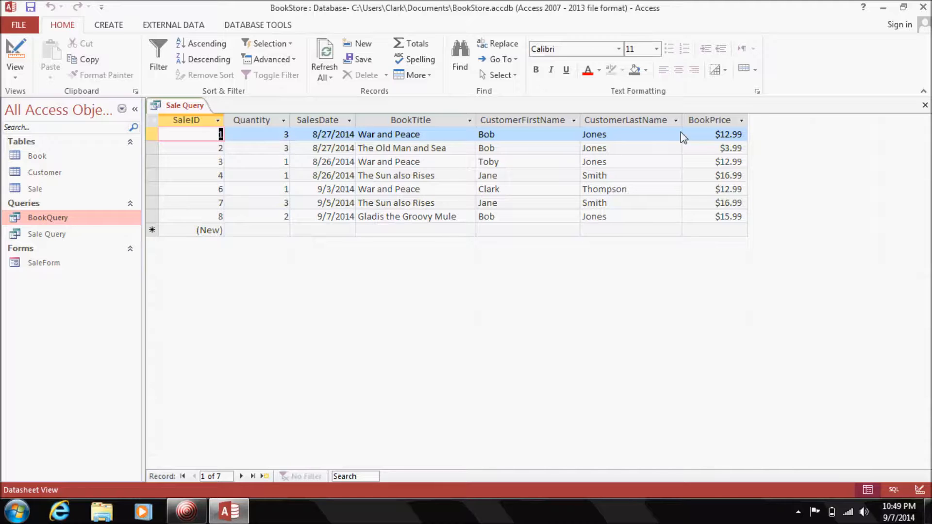
# Show Sale Query in Design View and start a new field with Sale's Quantity in the first empty column
pyautogui.rightClick(183, 105)
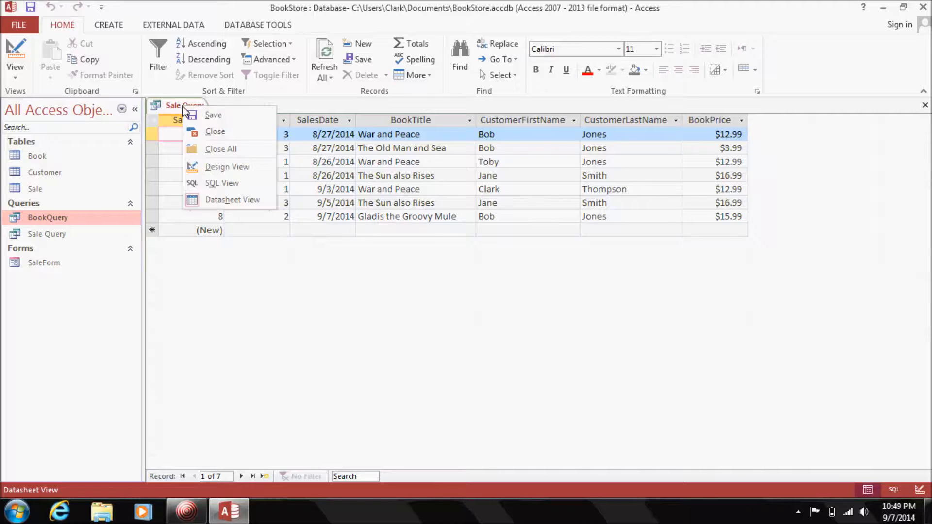
pyautogui.click(225, 166)
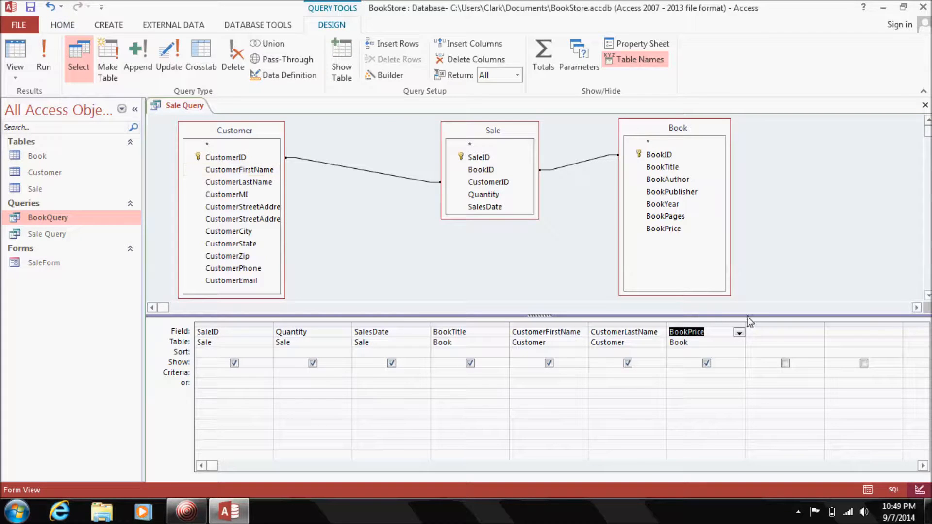
pyautogui.click(763, 336)
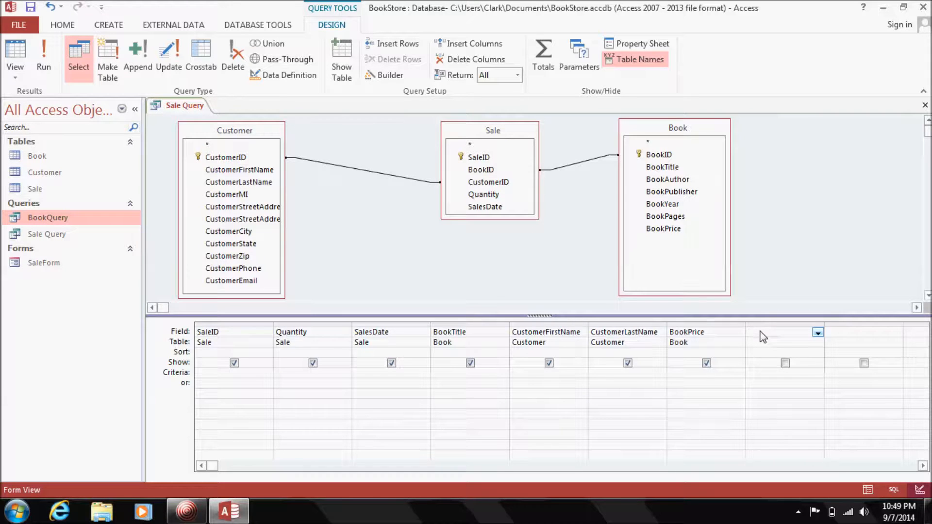
pyautogui.write('SaleQa')
pyautogui.press('BackSpace')
pyautogui.write('ua')
pyautogui.press('Right')
pyautogui.press('Right')
pyautogui.press('Right')
pyautogui.press('Right')
pyautogui.press('Right')
pyautogui.press('Right')
pyautogui.press('Right')
pyautogui.press('Right')
pyautogui.click(632, 334)
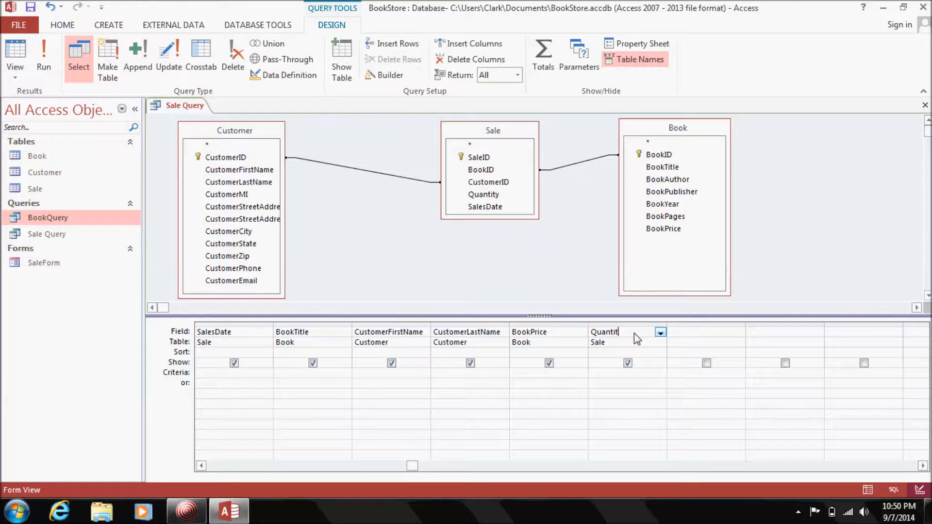
# Replace the new Quantity entry with the expression Sales.Quantity * Book.BookPrice and widen its column to show the whole formula
pyautogui.press('BackSpace')
pyautogui.press('BackSpace')
pyautogui.press('BackSpace')
pyautogui.press('BackSpace')
pyautogui.press('BackSpace')
pyautogui.press('BackSpace')
pyautogui.write('Sales')
pyautogui.write('* Book.BookPric')
pyautogui.write('e')
pyautogui.click(622, 373)
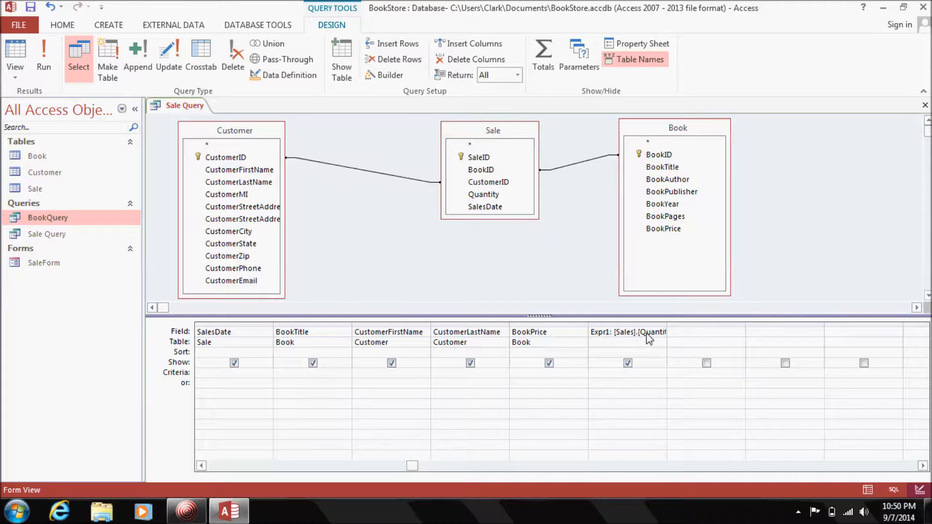
pyautogui.moveTo(667, 332); pyautogui.dragTo(793, 332)
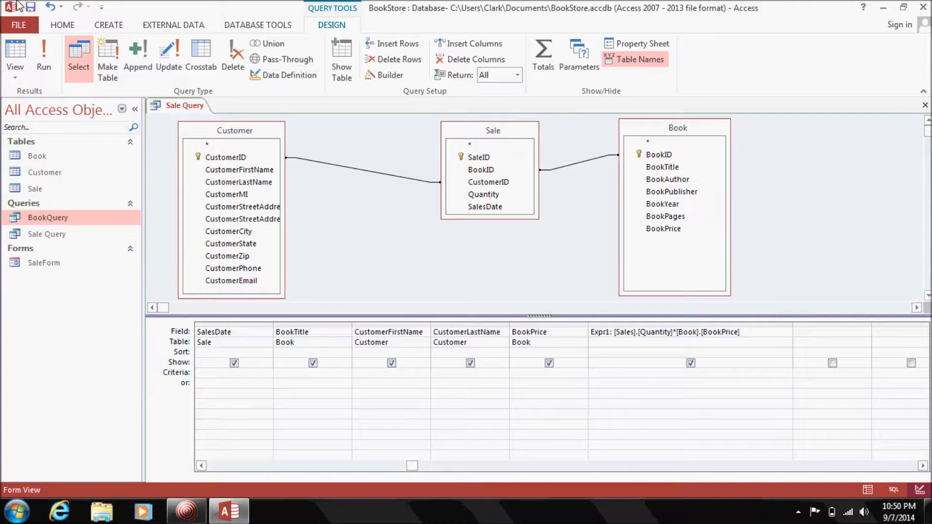
# Correct the table name in the calculated field's expression to Sale and run the query
pyautogui.click(47, 49)
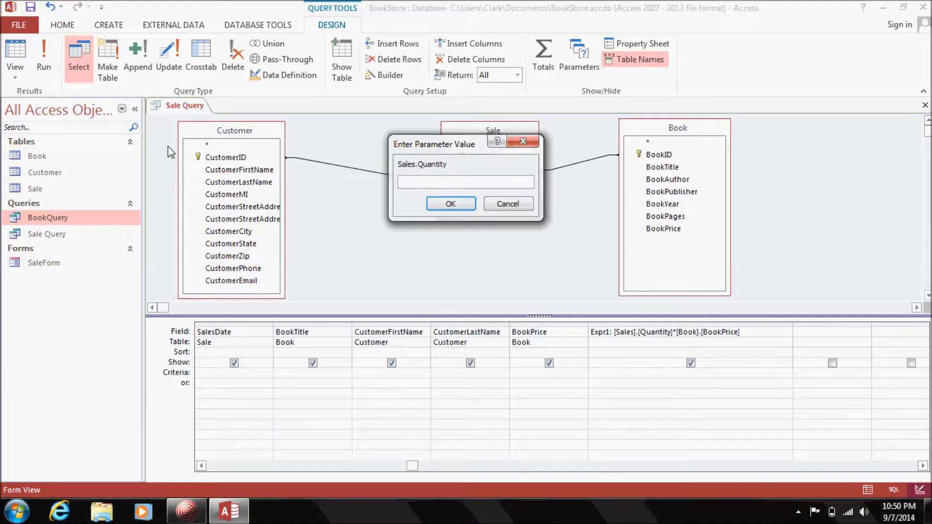
pyautogui.click(514, 204)
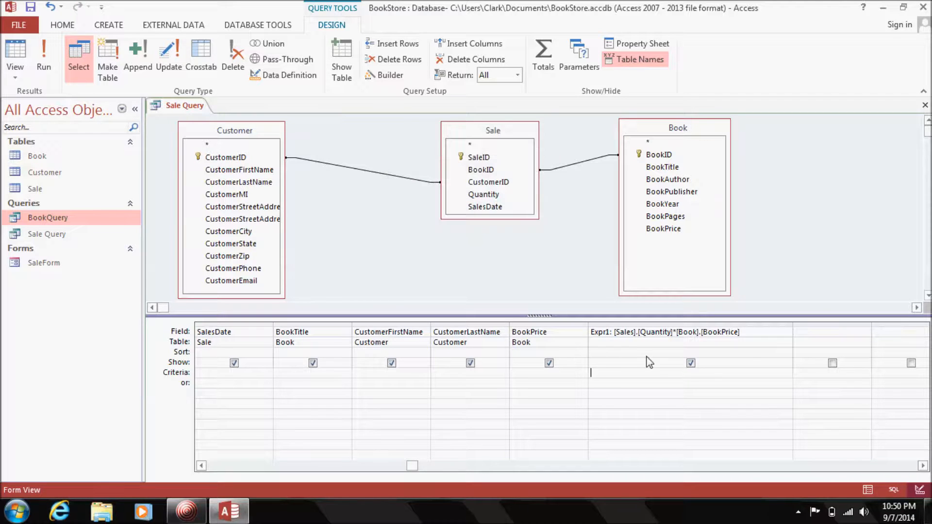
pyautogui.click(632, 333)
pyautogui.press('BackSpace')
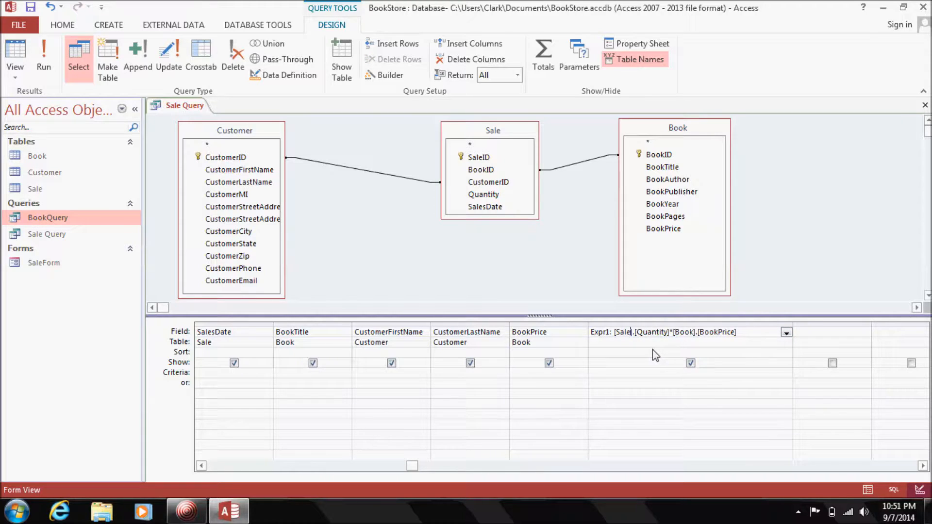
pyautogui.click(615, 343)
pyautogui.click(42, 53)
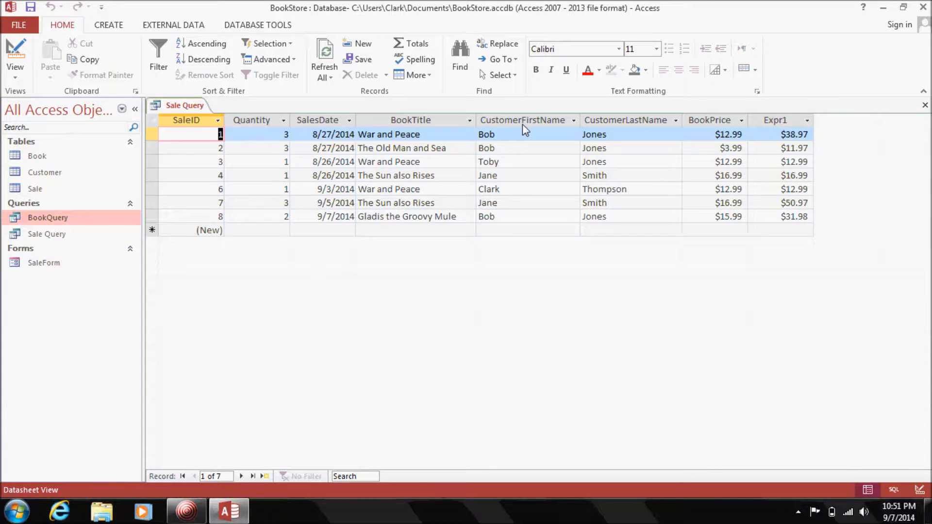
# Name the calculated field SubTotal in Design View and run the query
pyautogui.rightClick(177, 106)
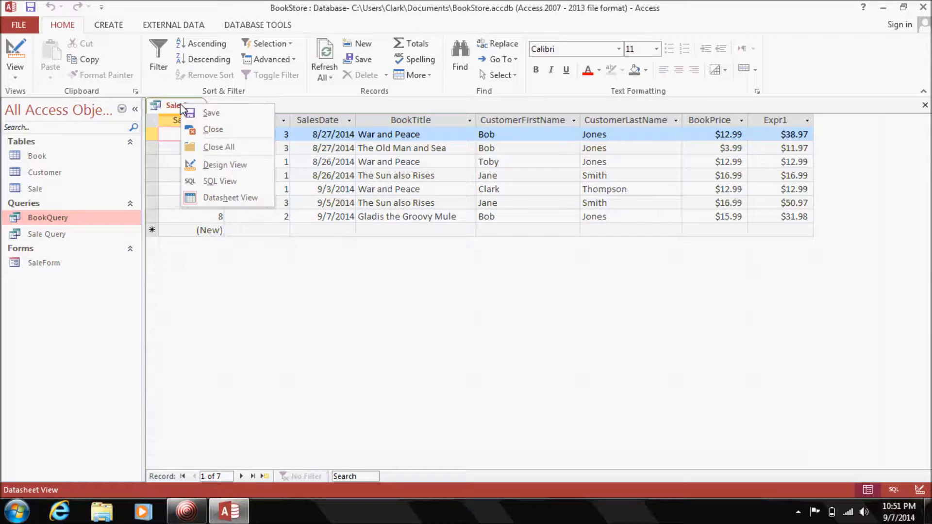
pyautogui.click(224, 168)
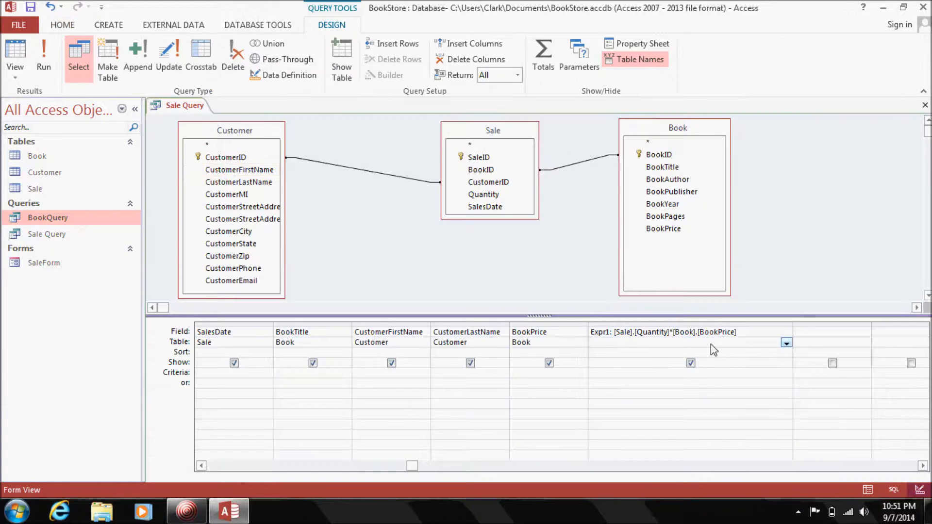
pyautogui.click(609, 334)
pyautogui.press('Right')
pyautogui.press('BackSpace')
pyautogui.press('BackSpace')
pyautogui.press('BackSpace')
pyautogui.press('BackSpace')
pyautogui.press('BackSpace')
pyautogui.write('SubTotal')
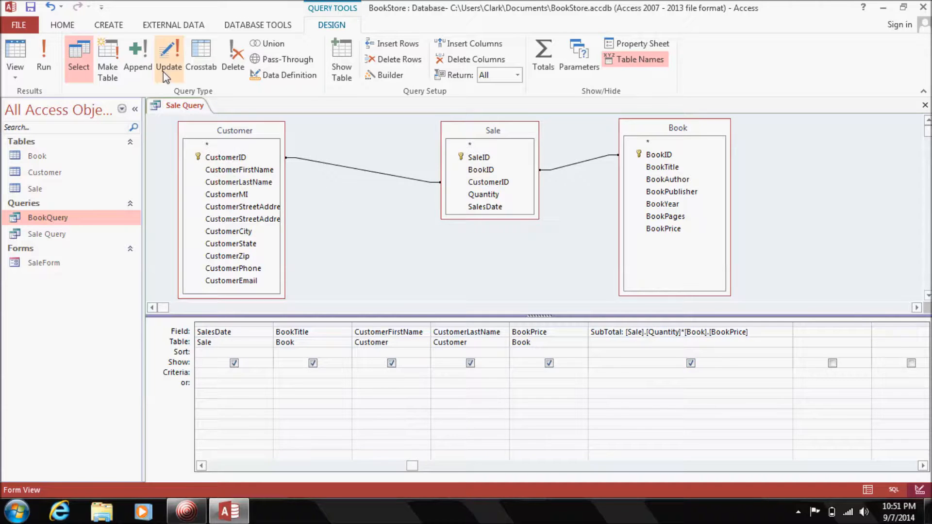
pyautogui.click(43, 57)
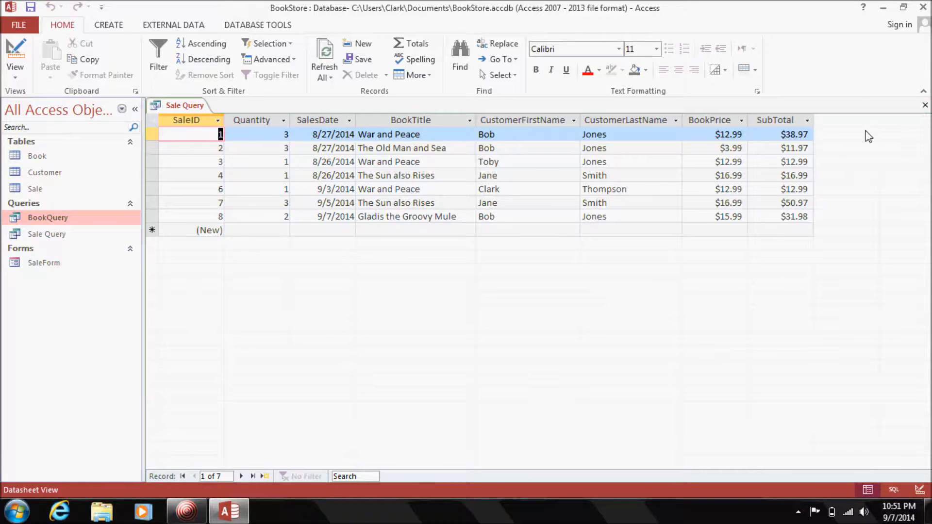
# Close Sale Query and rename it SaleQuery
pyautogui.click(925, 106)
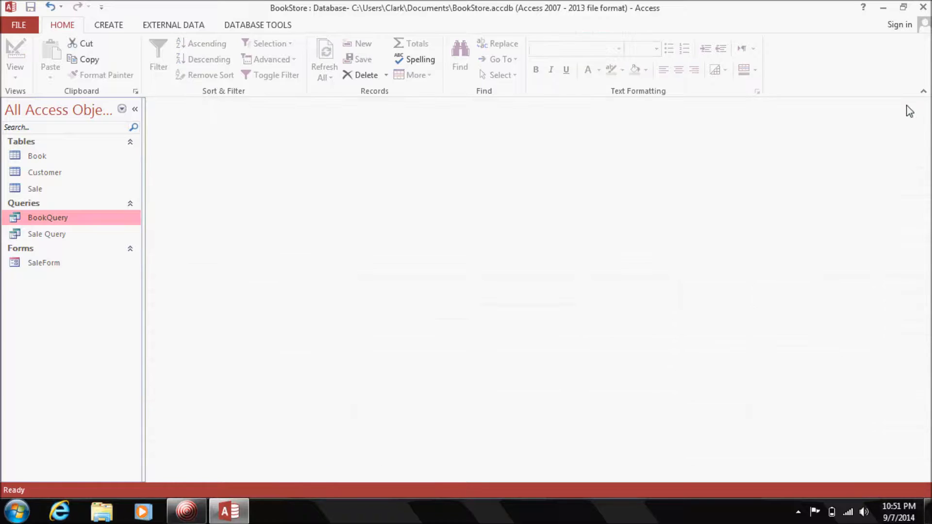
pyautogui.rightClick(53, 238)
pyautogui.click(80, 295)
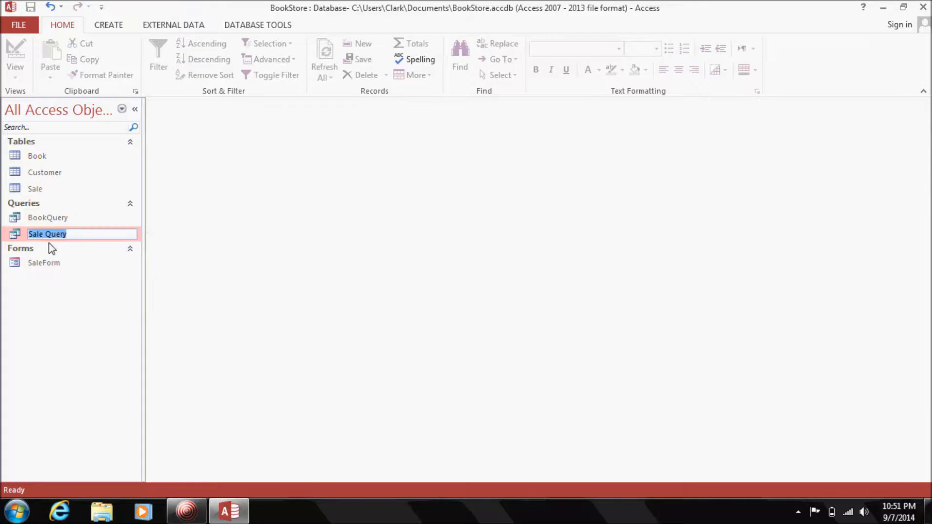
pyautogui.click(46, 234)
pyautogui.press('BackSpace')
pyautogui.click(69, 317)
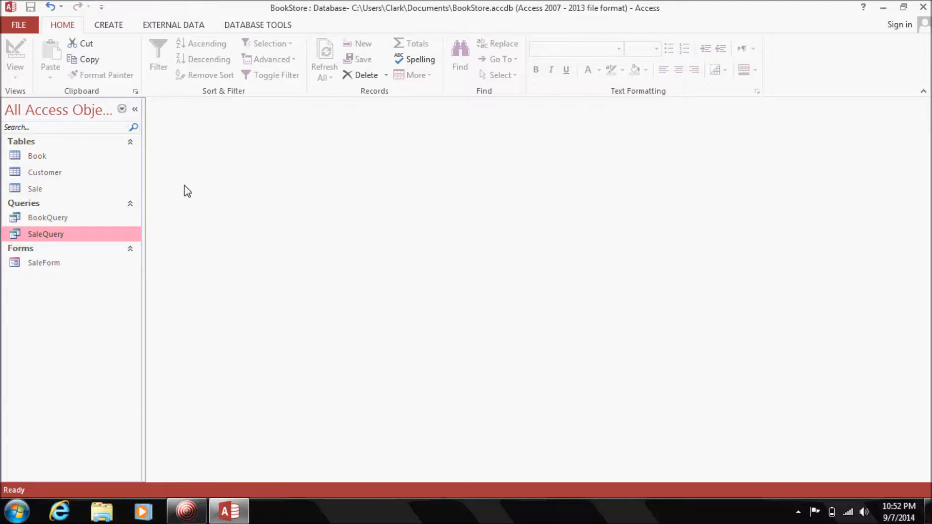
# Start a report with the Report Wizard based on SaleQuery, including all of its fields
pyautogui.click(109, 27)
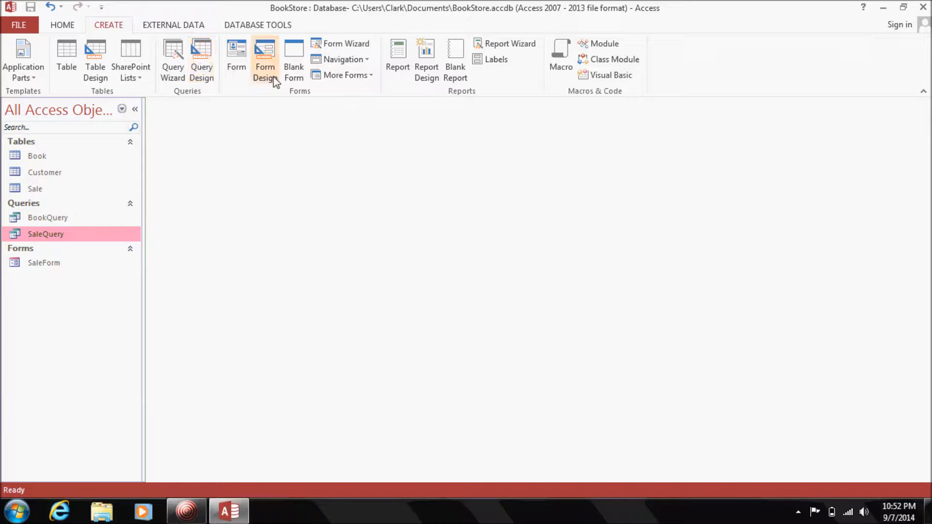
pyautogui.click(498, 45)
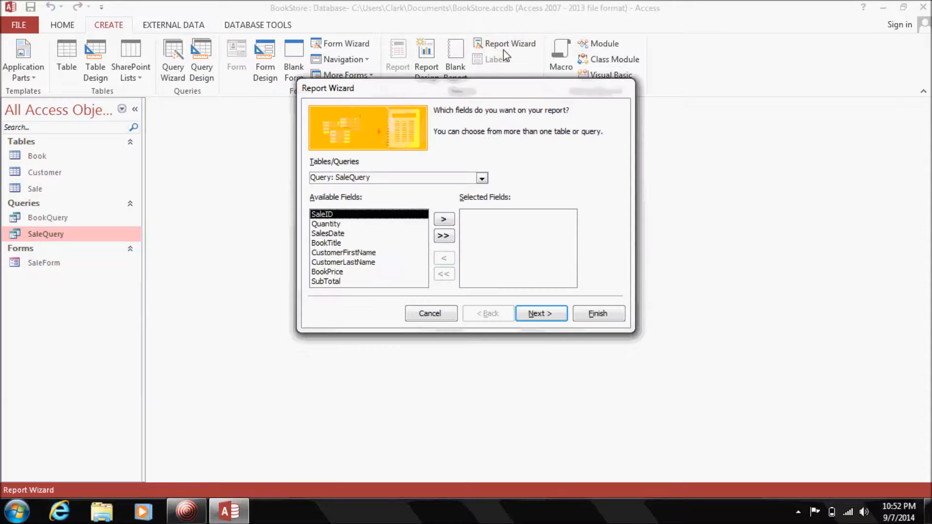
pyautogui.click(482, 179)
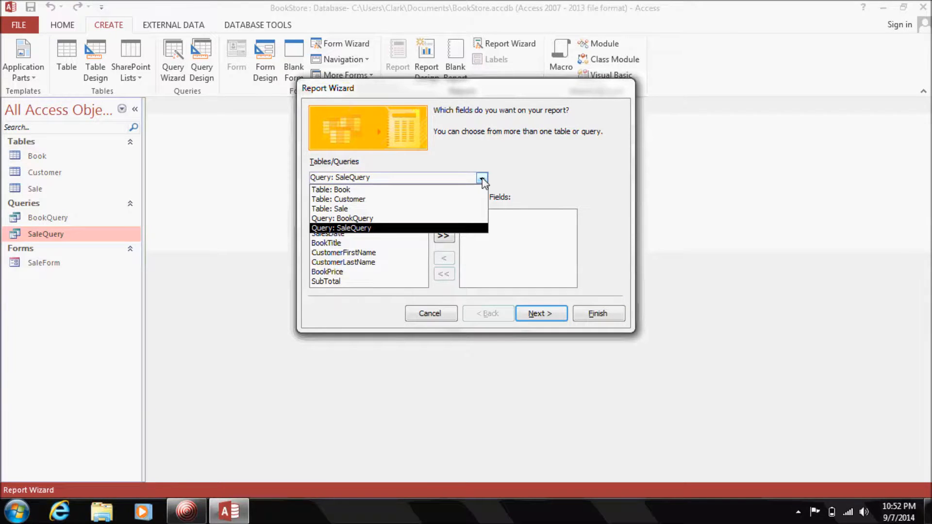
pyautogui.click(398, 228)
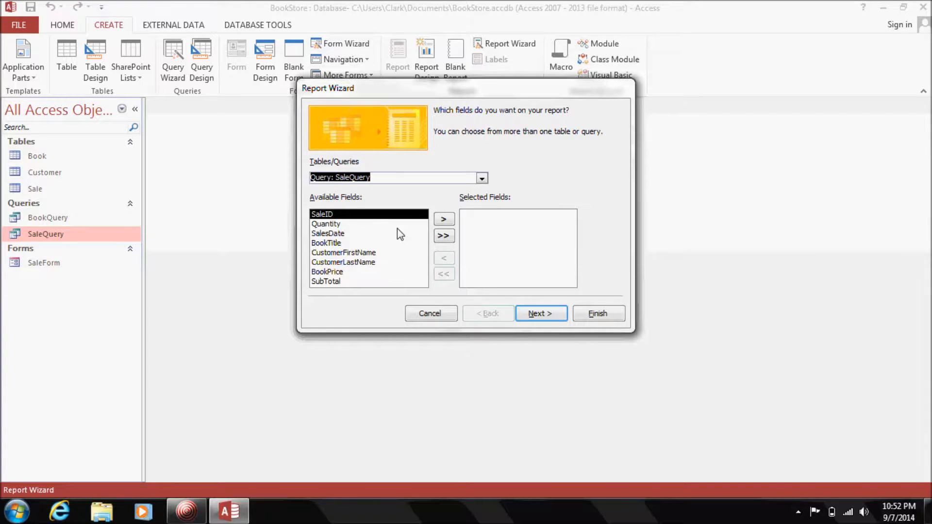
pyautogui.click(443, 236)
pyautogui.click(543, 314)
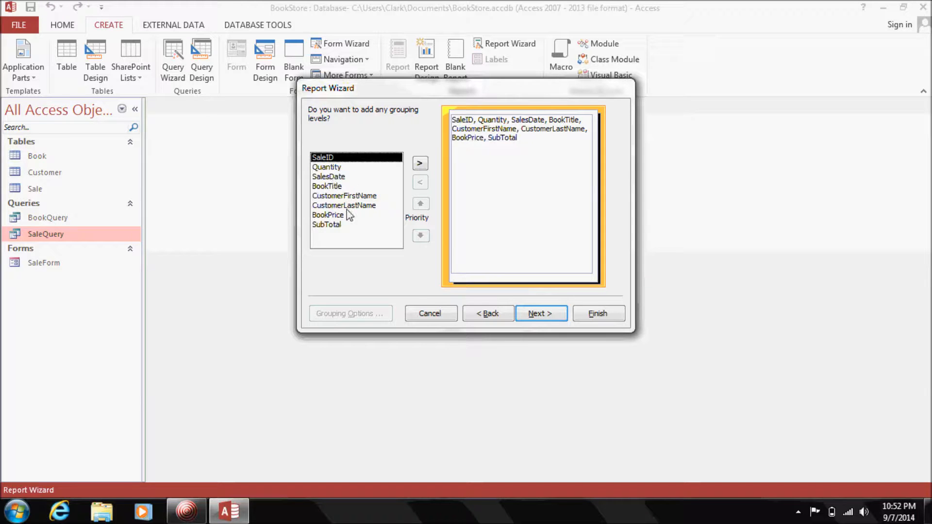
# Leave the report ungrouped and sort its records ascending by SalesDate, then by BookTitle
pyautogui.click(552, 316)
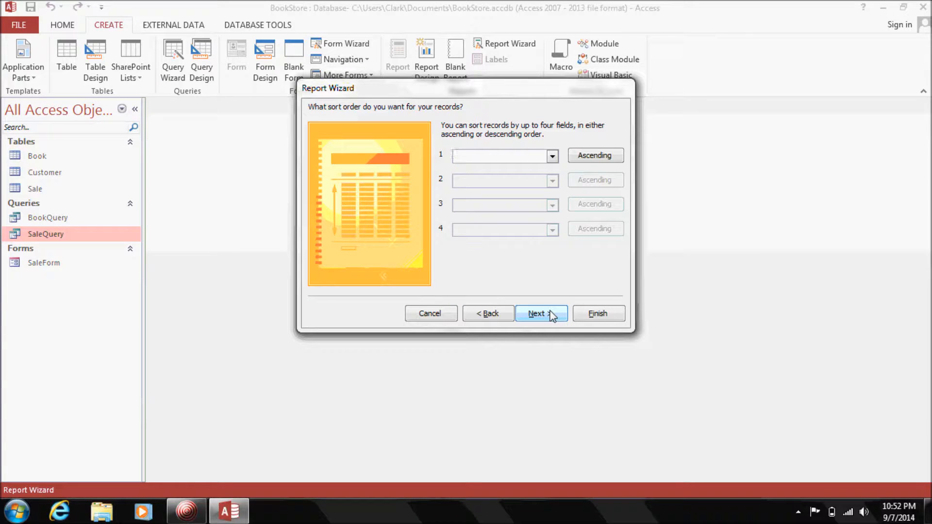
pyautogui.click(552, 156)
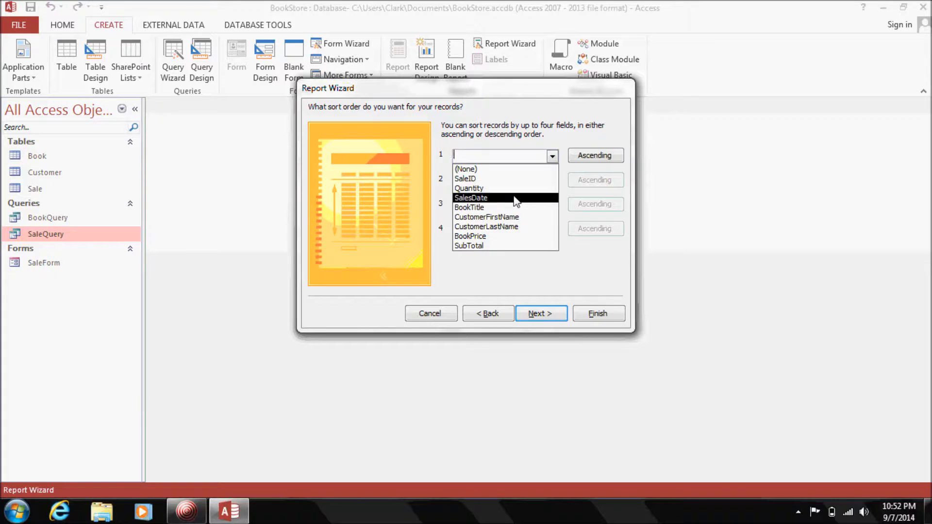
pyautogui.click(516, 198)
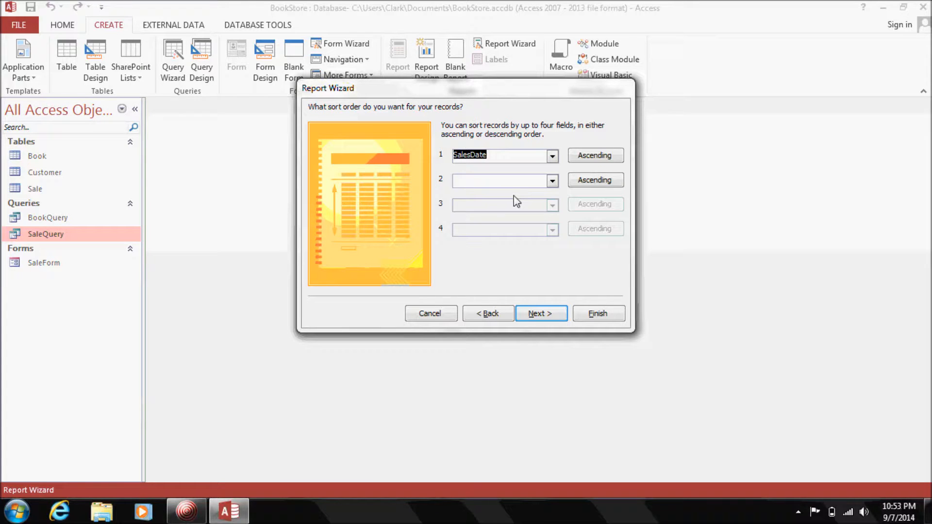
pyautogui.click(552, 182)
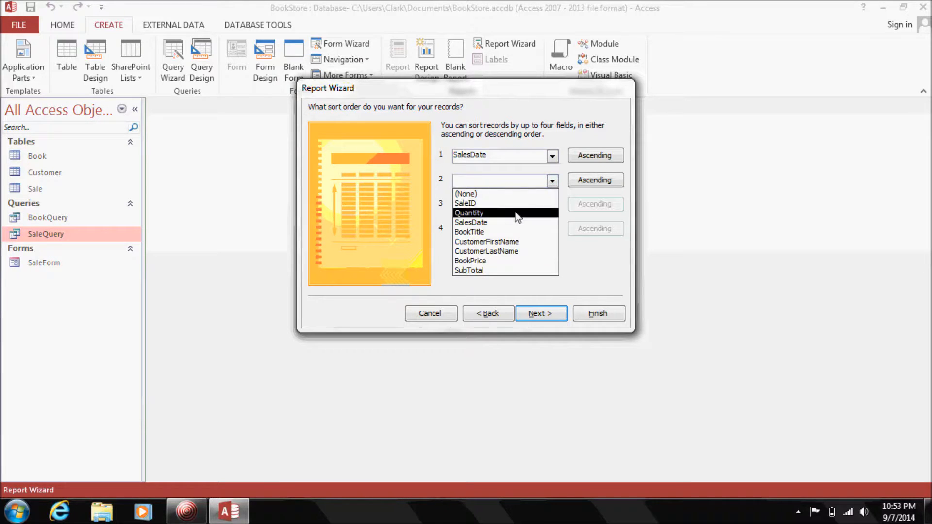
pyautogui.click(508, 232)
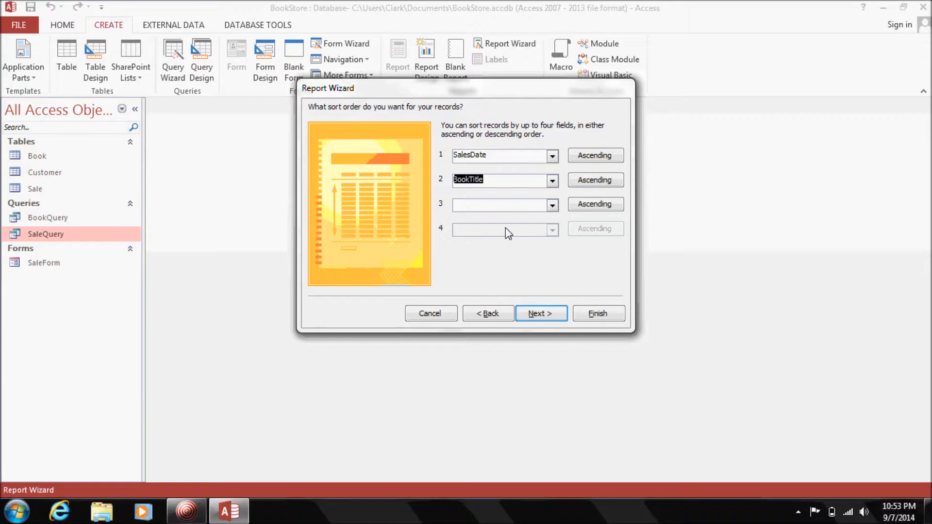
pyautogui.click(539, 314)
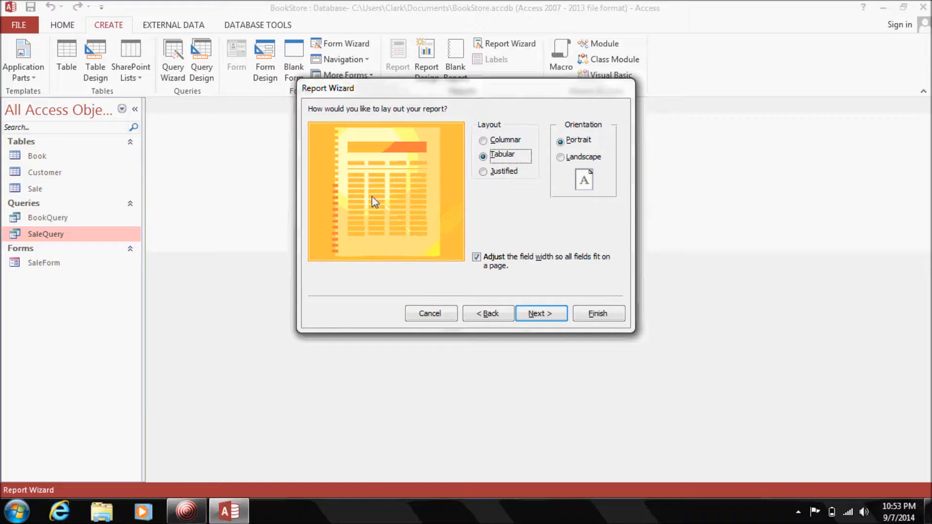
# Give the report a Tabular layout with Landscape orientation
pyautogui.click(508, 143)
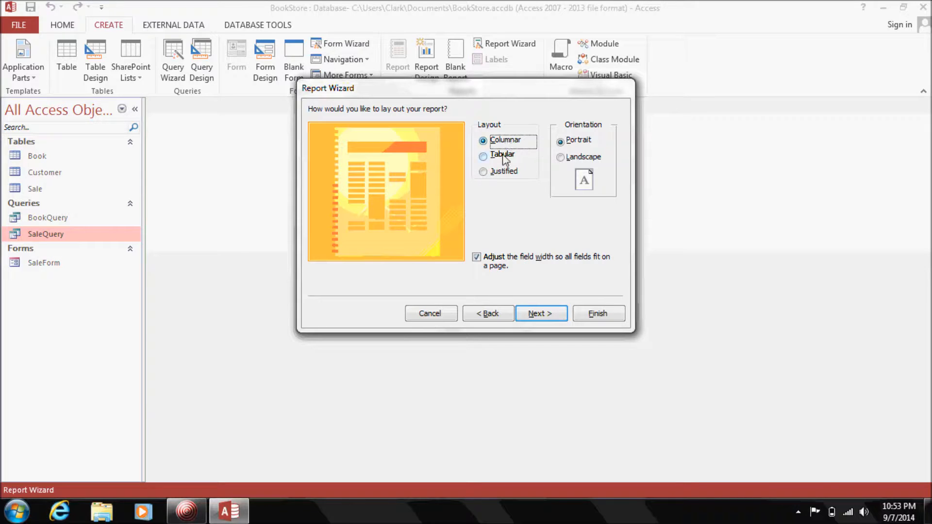
pyautogui.click(507, 158)
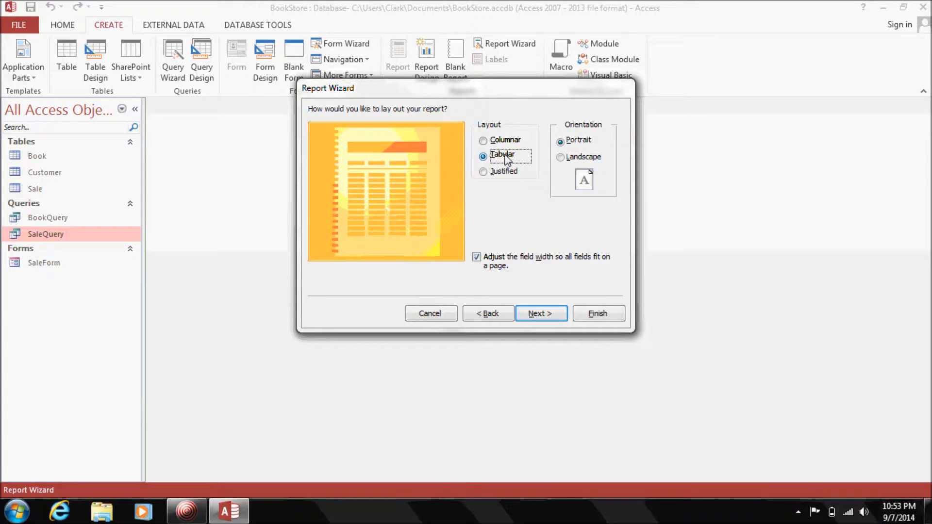
pyautogui.click(563, 158)
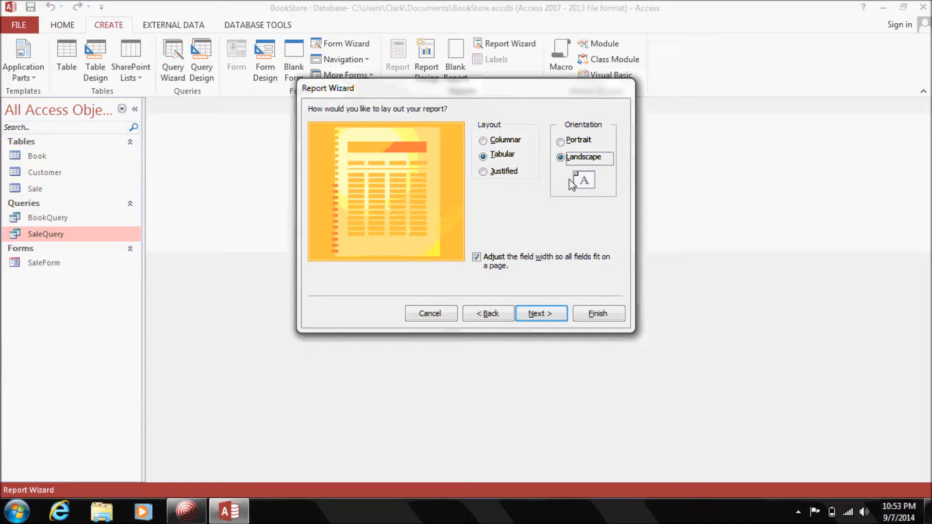
pyautogui.click(551, 314)
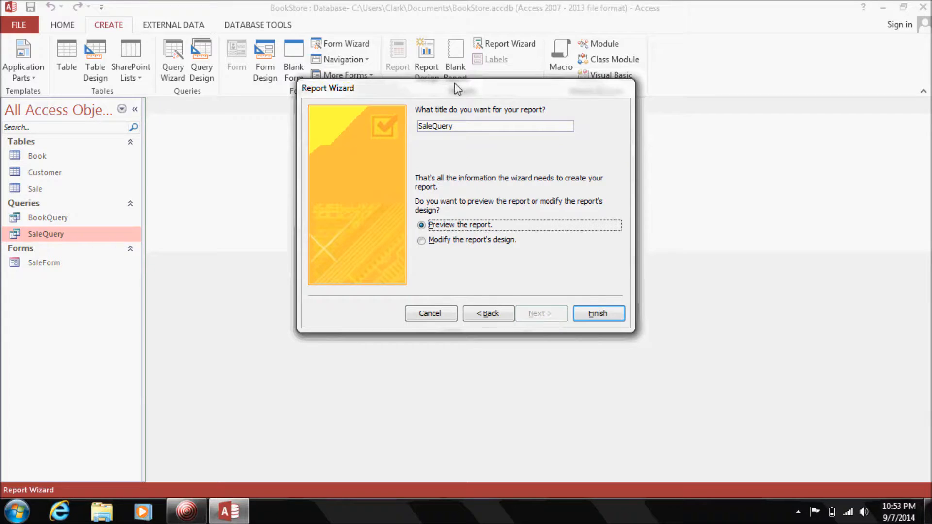
# Title the report SaleReport and finish the wizard with a preview of the report
pyautogui.click(470, 125)
pyautogui.press('BackSpace')
pyautogui.press('BackSpace')
pyautogui.press('BackSpace')
pyautogui.press('BackSpace')
pyautogui.press('BackSpace')
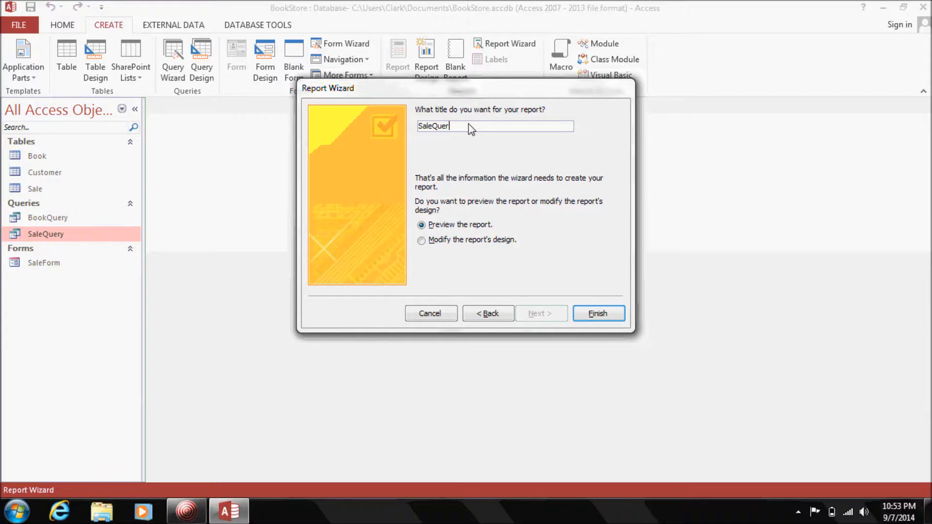
pyautogui.write('Report')
pyautogui.click(605, 316)
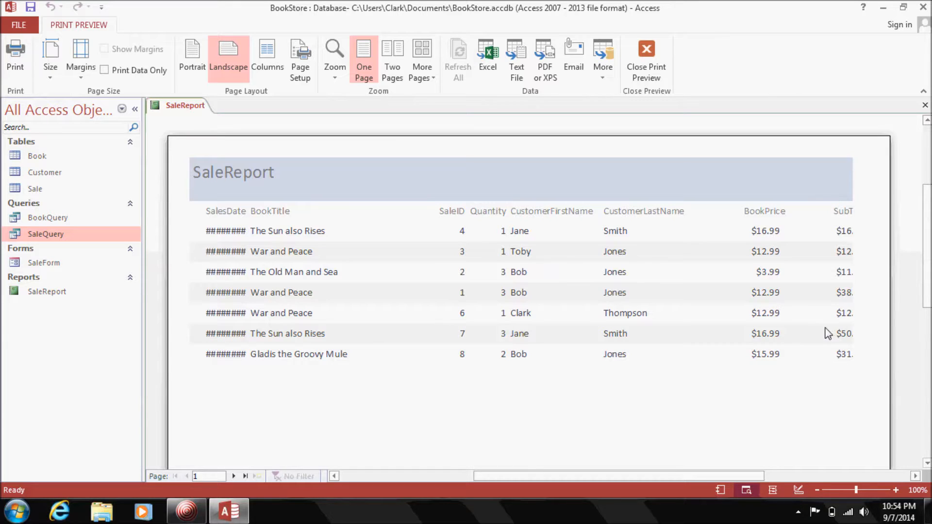
# Open SaleReport in Design View
pyautogui.rightClick(185, 110)
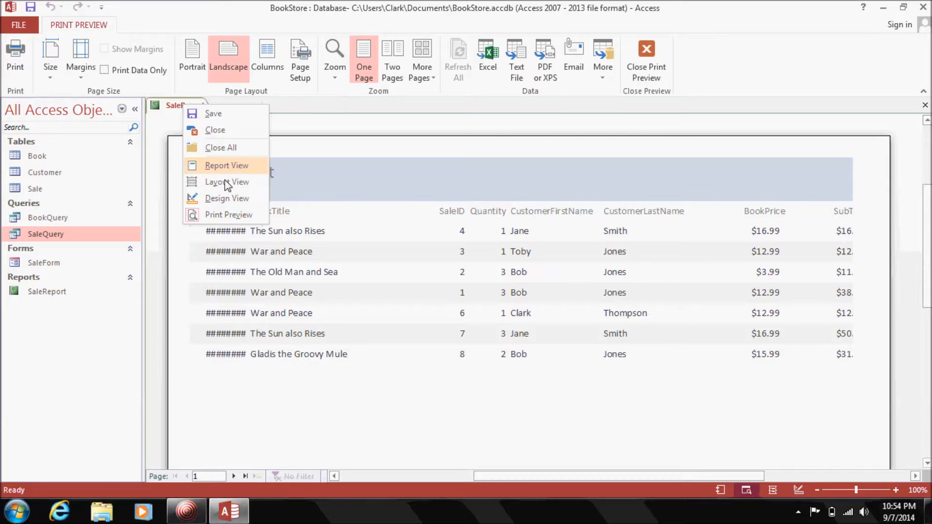
pyautogui.click(234, 198)
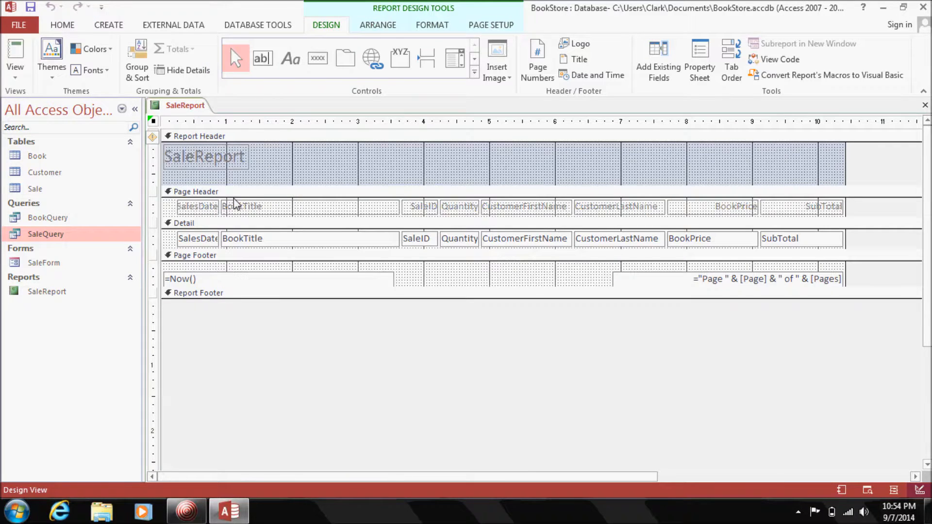
pyautogui.click(214, 208)
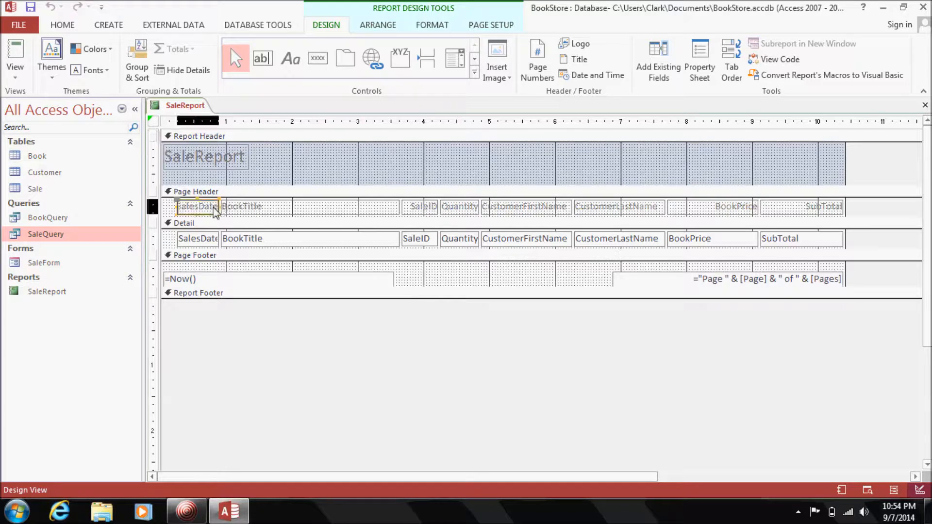
pyautogui.click(216, 212)
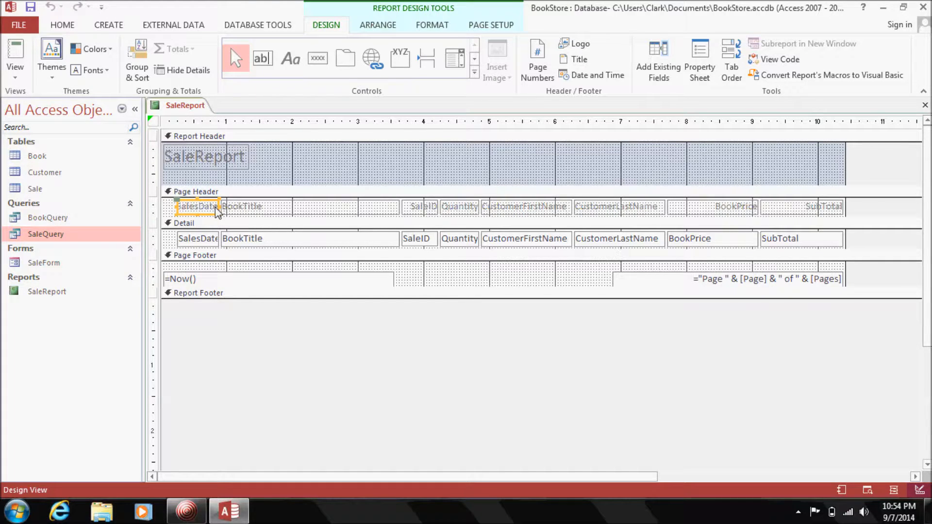
pyautogui.moveTo(219, 208); pyautogui.dragTo(232, 209)
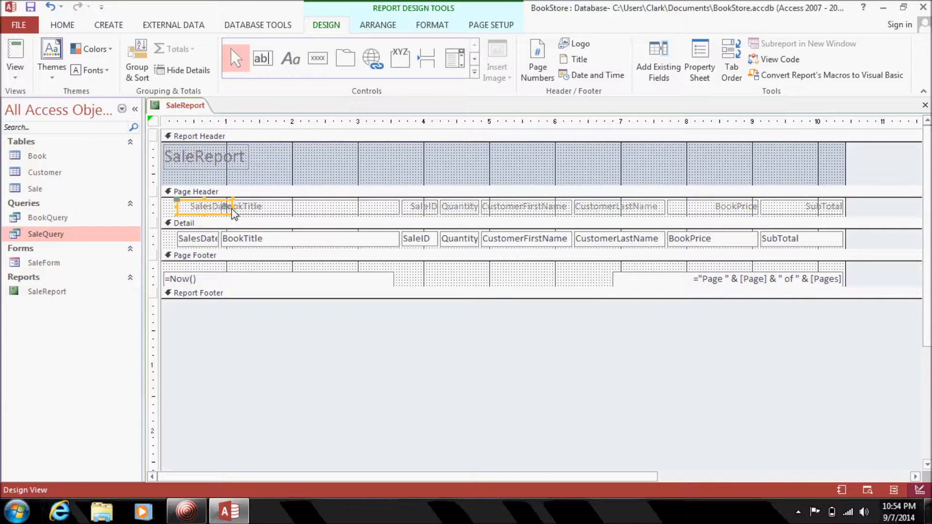
pyautogui.hotkey('ctrl', 'z')
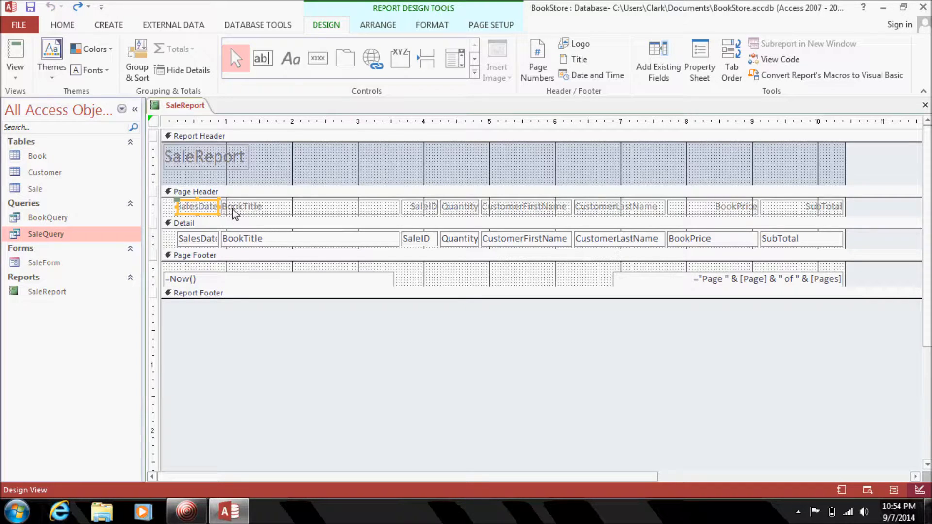
pyautogui.click(240, 213)
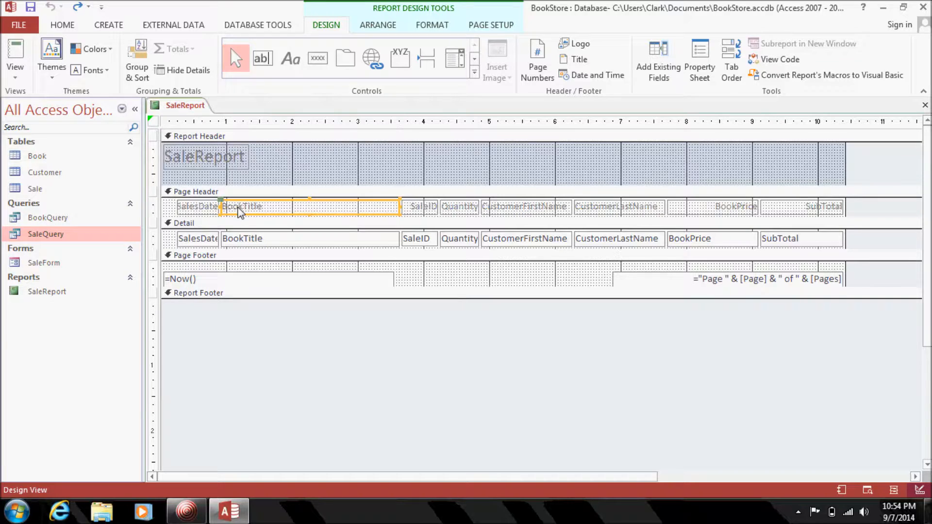
pyautogui.click(211, 209)
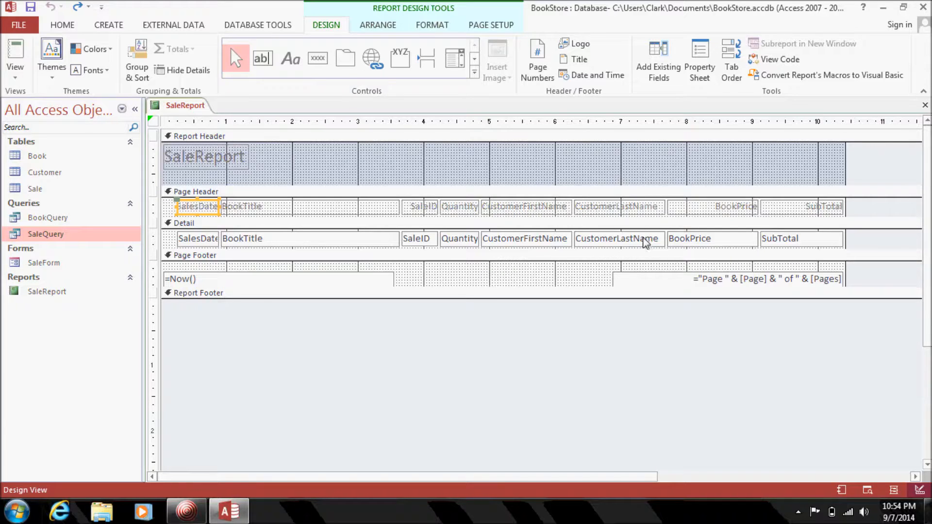
# Narrow the BookTitle heading and its detail field from their left edges to about the 1.25-inch mark, making room for SalesDate
pyautogui.click(264, 210)
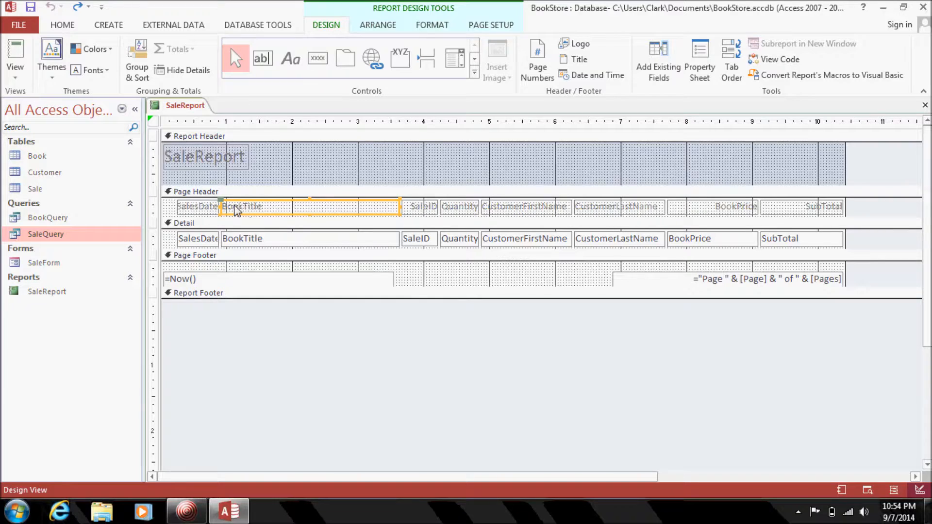
pyautogui.click(223, 211)
pyautogui.moveTo(223, 211); pyautogui.dragTo(243, 209)
pyautogui.click(248, 239)
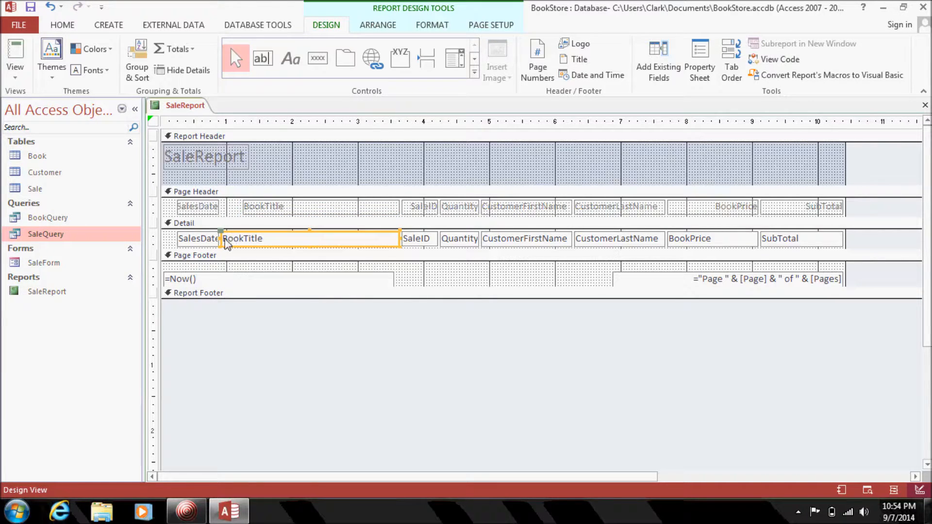
pyautogui.click(223, 242)
pyautogui.moveTo(223, 241); pyautogui.dragTo(242, 242)
# Widen the SalesDate heading and its detail field rightward until they meet the BookTitle column
pyautogui.click(196, 208)
pyautogui.moveTo(220, 208); pyautogui.dragTo(241, 208)
pyautogui.click(208, 239)
pyautogui.click(209, 208)
pyautogui.click(208, 243)
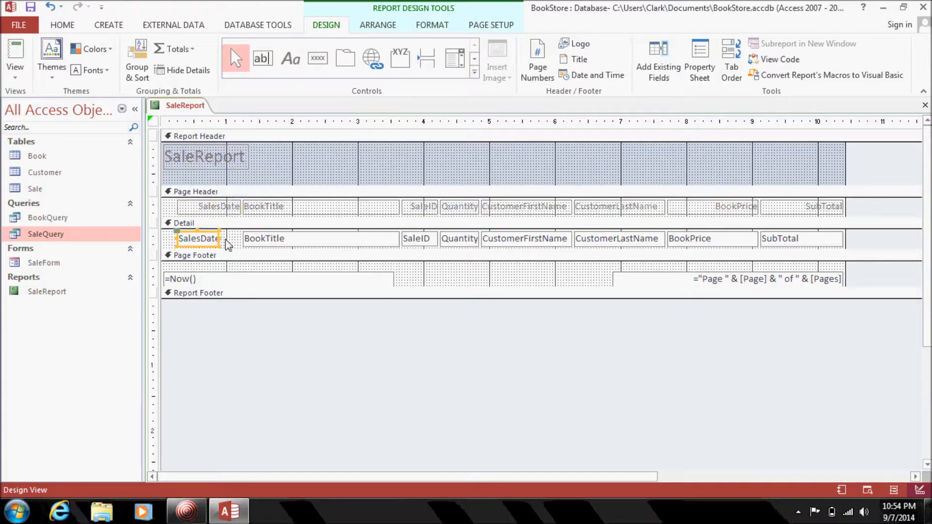
pyautogui.moveTo(221, 244); pyautogui.dragTo(241, 239)
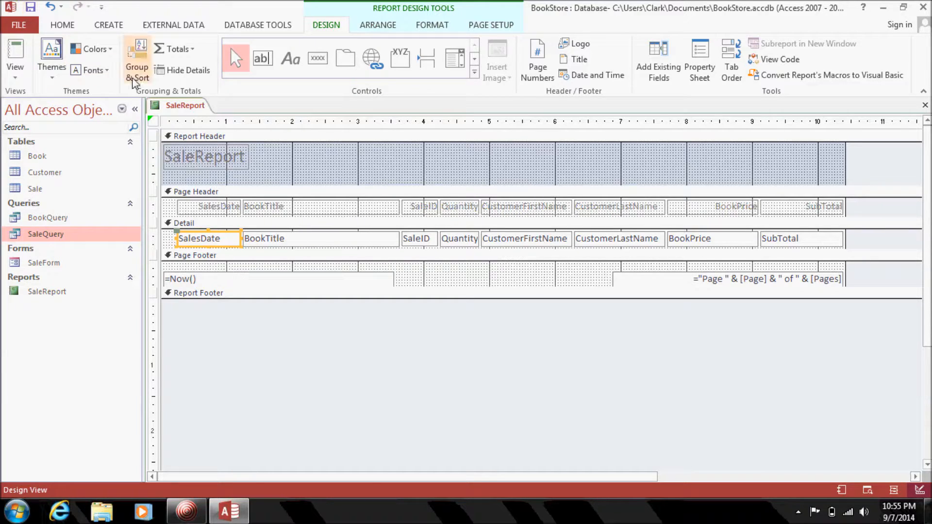
# Check the dates in the SalesDate column in Report View and return to Design View
pyautogui.rightClick(175, 105)
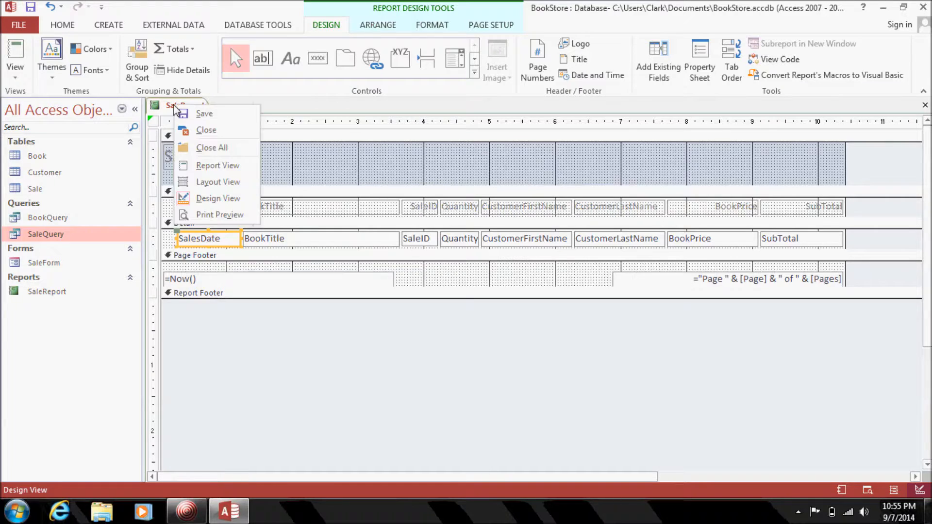
pyautogui.click(222, 169)
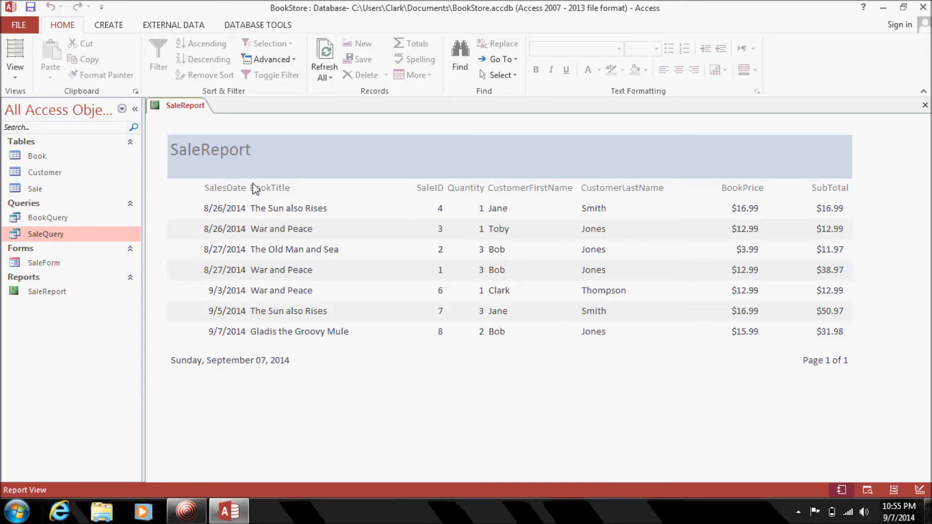
pyautogui.rightClick(175, 107)
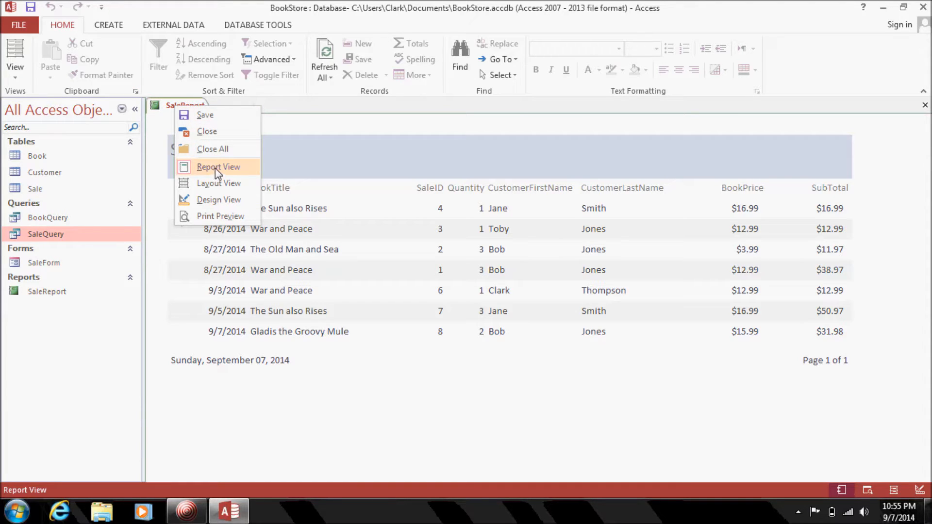
pyautogui.click(222, 197)
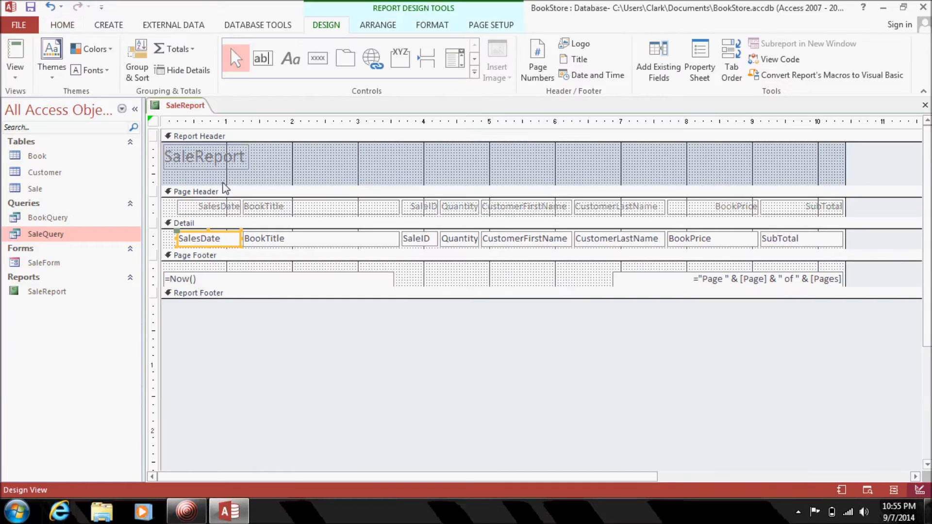
# Change the first three page header captions to Sales Date, Book Title and Sale ID
pyautogui.click(224, 209)
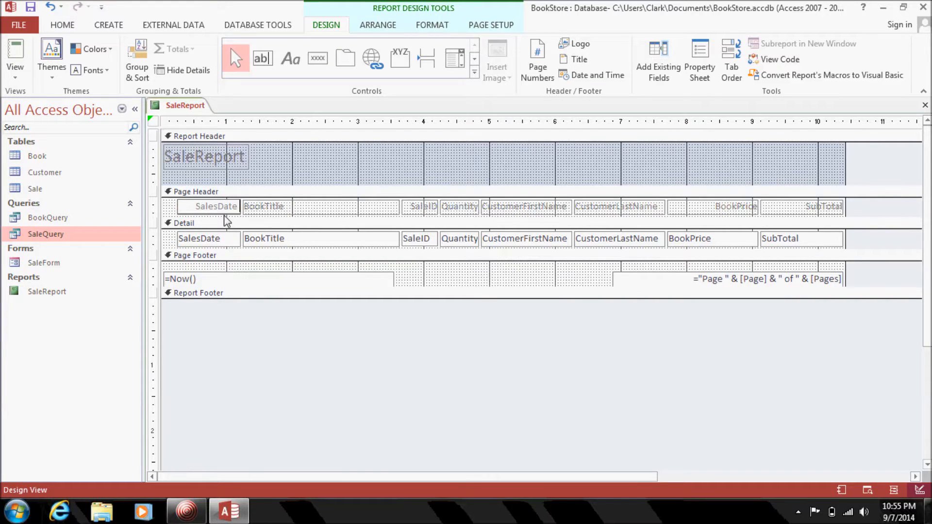
pyautogui.click(218, 207)
pyautogui.click(266, 209)
pyautogui.click(266, 209)
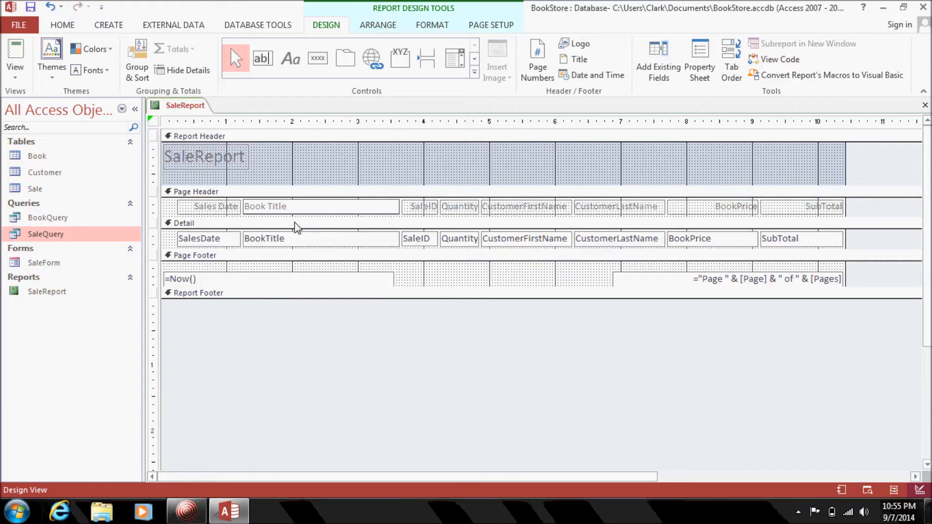
pyautogui.click(421, 209)
pyautogui.click(428, 208)
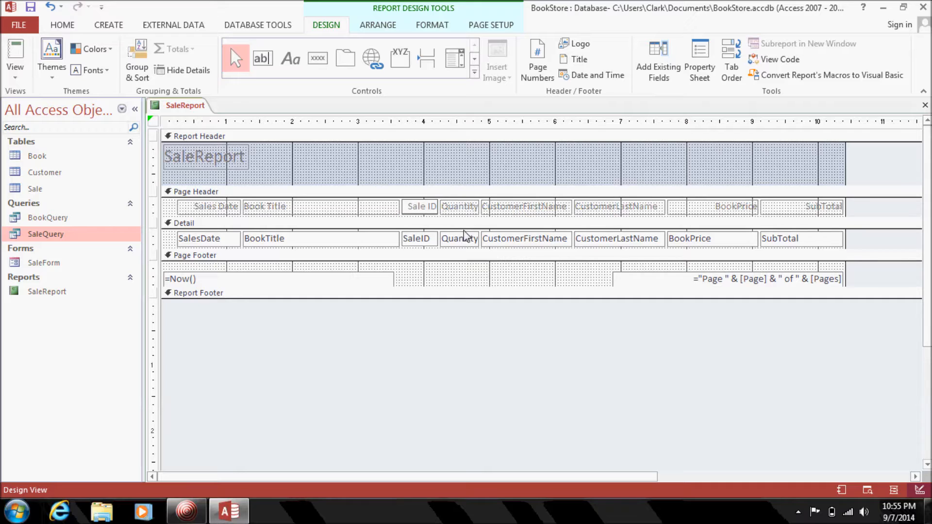
# Shorten the CustomerFirstName and CustomerLastName page header captions to First Name and Last Name
pyautogui.click(525, 207)
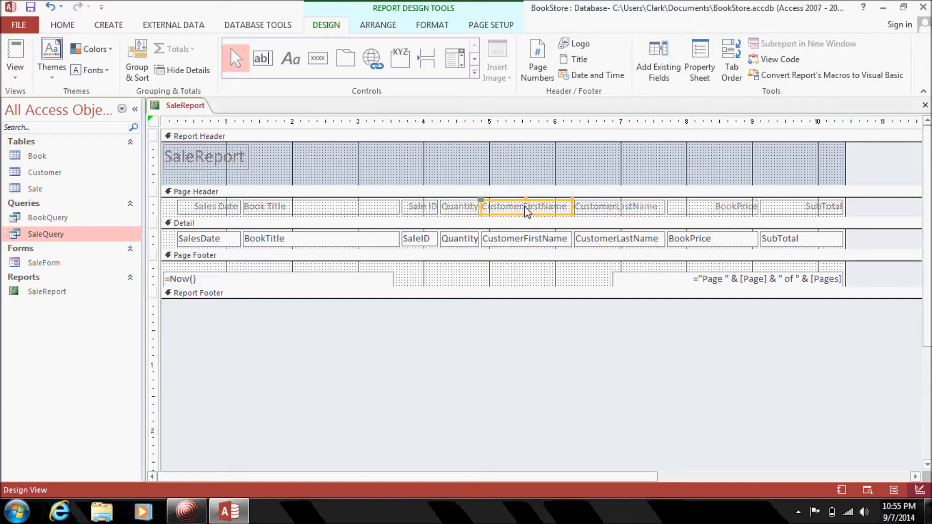
pyautogui.click(525, 212)
pyautogui.moveTo(525, 212); pyautogui.dragTo(477, 212)
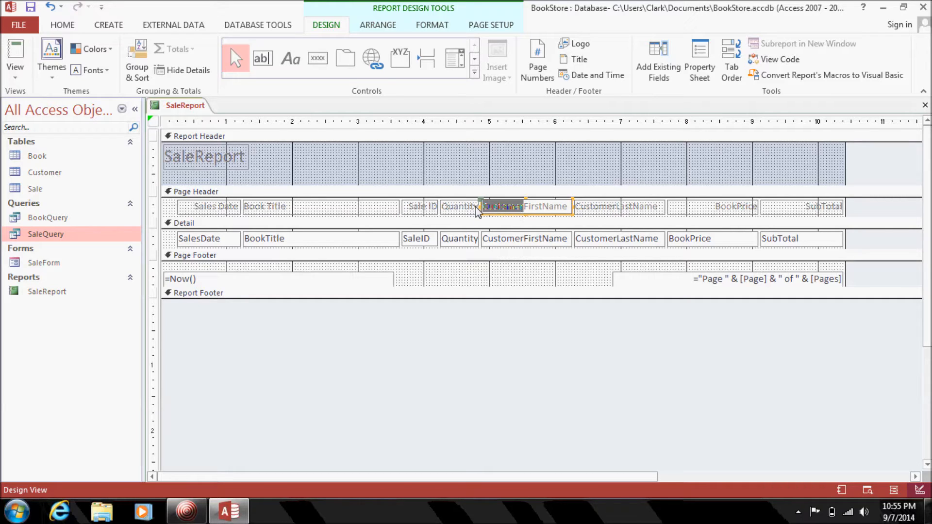
pyautogui.press('Delete')
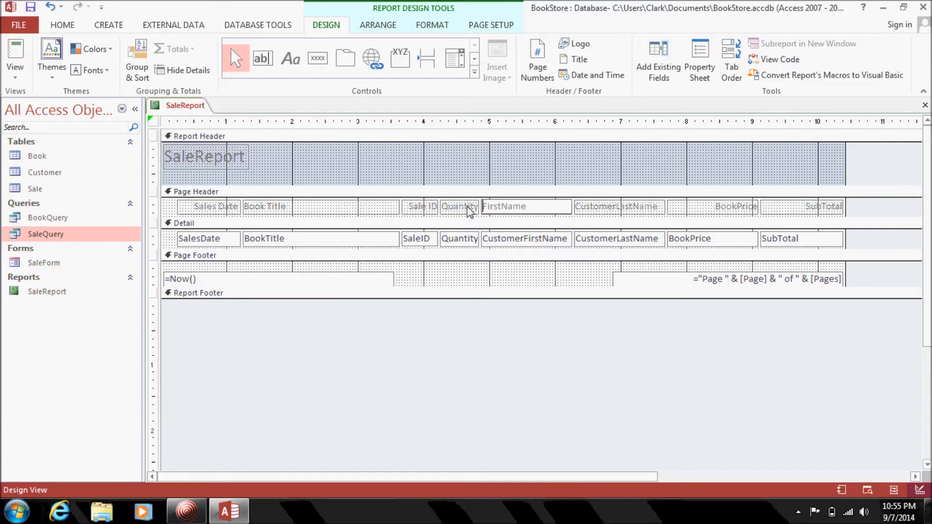
pyautogui.click(501, 209)
pyautogui.click(617, 214)
pyautogui.moveTo(614, 210); pyautogui.dragTo(547, 218)
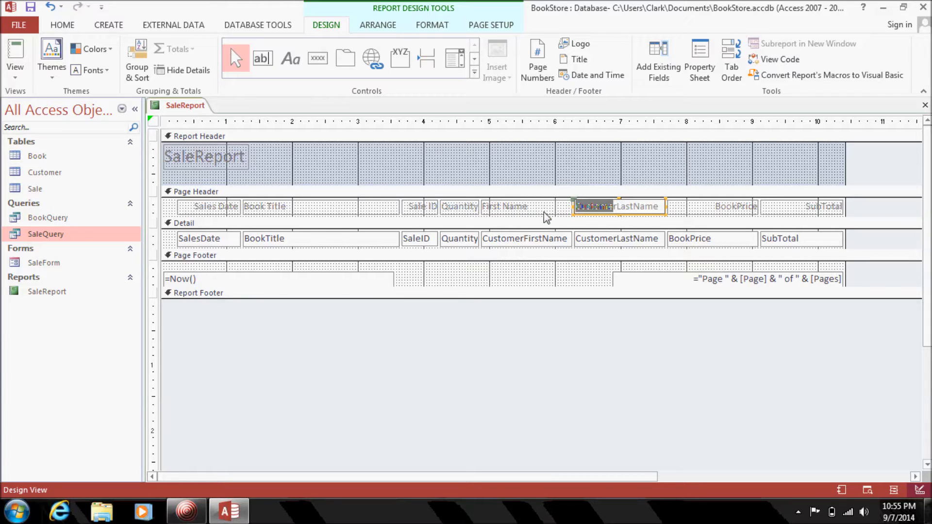
pyautogui.press('Delete')
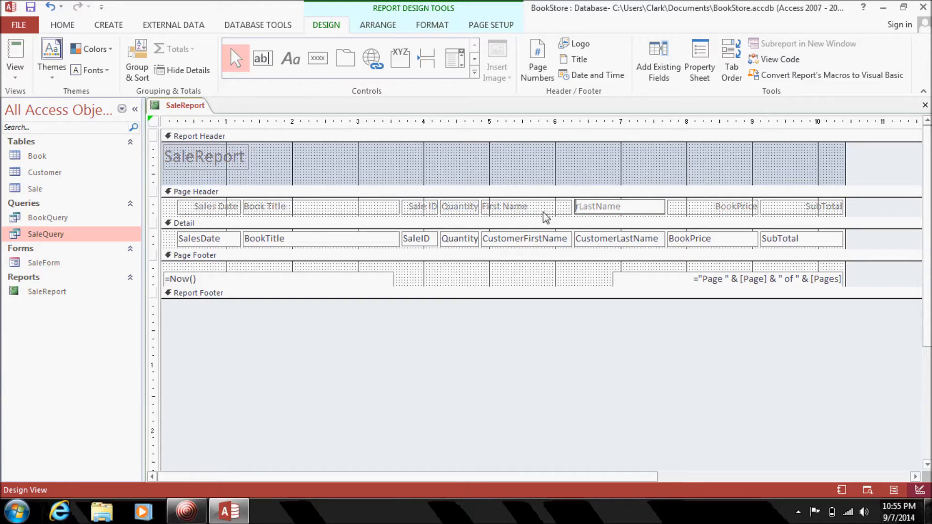
pyautogui.click(593, 207)
# Change the BookPrice page header caption to Price and the SubTotal caption to Sub Total
pyautogui.click(739, 210)
pyautogui.click(737, 206)
pyautogui.moveTo(736, 206); pyautogui.dragTo(713, 207)
pyautogui.press('Delete')
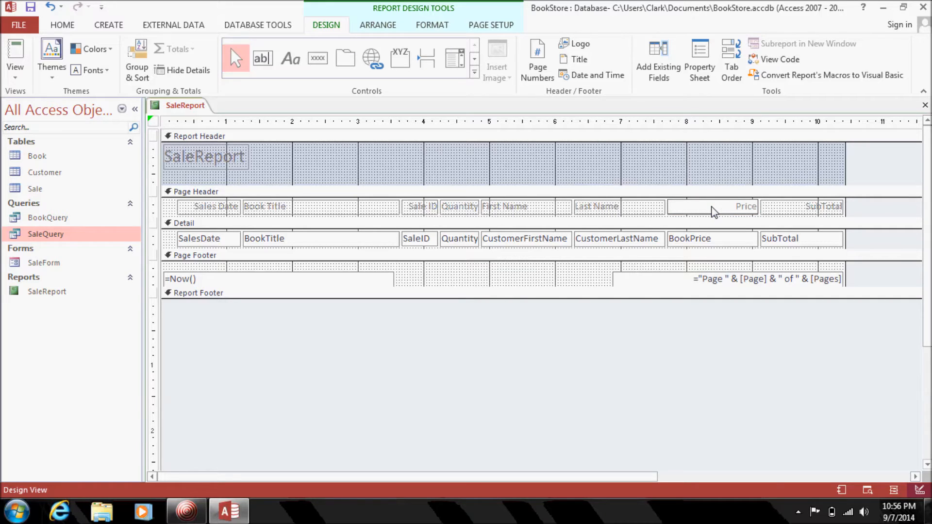
pyautogui.click(820, 210)
pyautogui.click(821, 208)
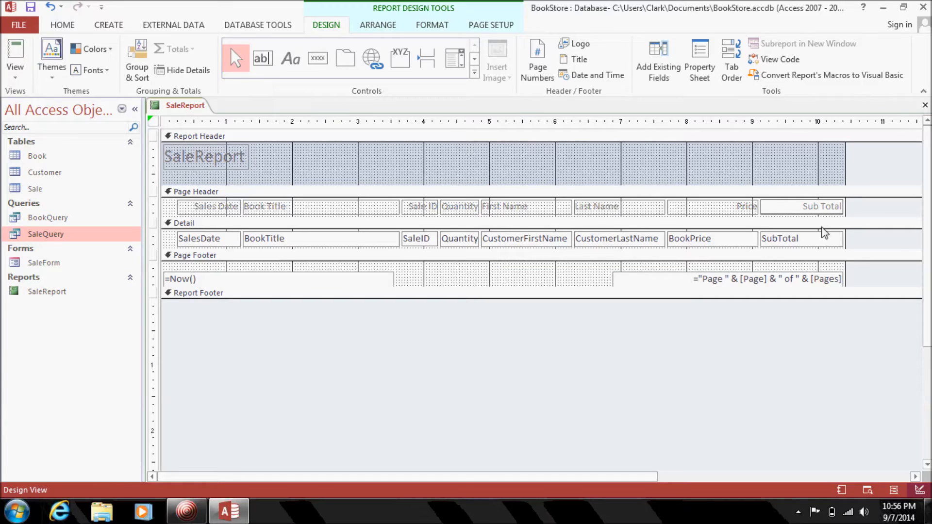
# Replace the report header title with Sales at ABC Books and display the report in Report View
pyautogui.click(232, 164)
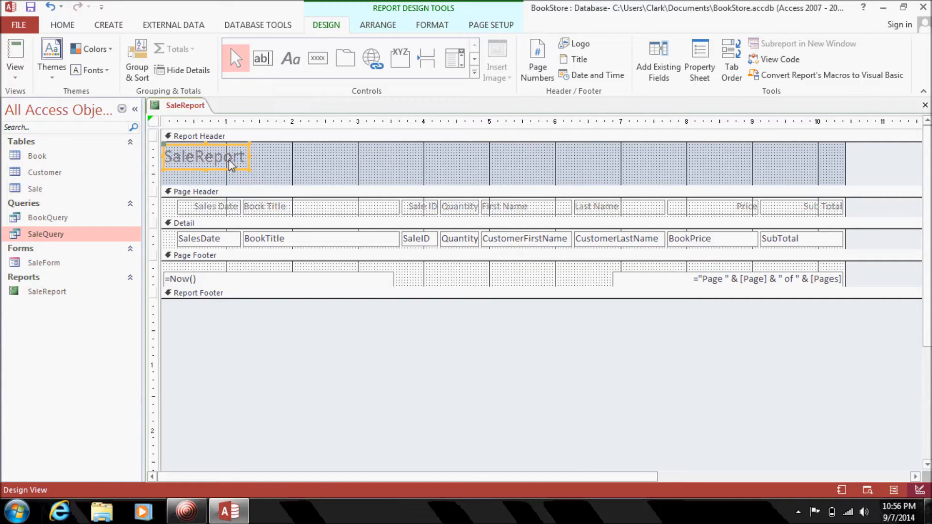
pyautogui.click(246, 158)
pyautogui.moveTo(246, 158); pyautogui.dragTo(195, 163)
pyautogui.press('BackSpace')
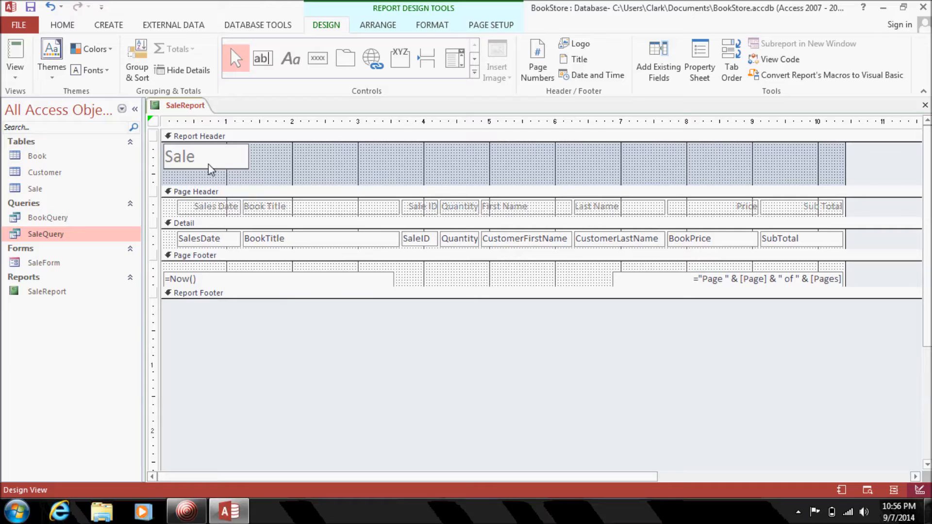
pyautogui.press('BackSpace')
pyautogui.press('BackSpace')
pyautogui.press('BackSpace')
pyautogui.press('BackSpace')
pyautogui.write('Sales at ABC')
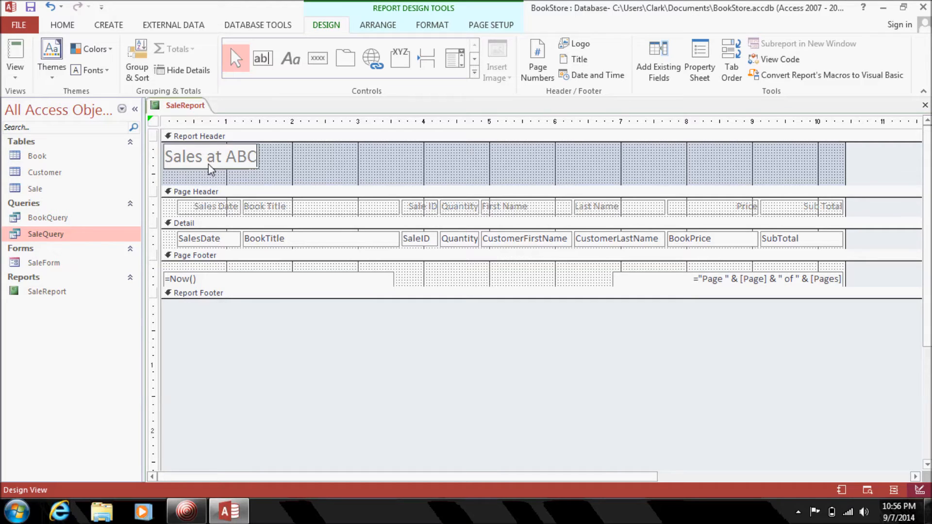
pyautogui.write(' Books')
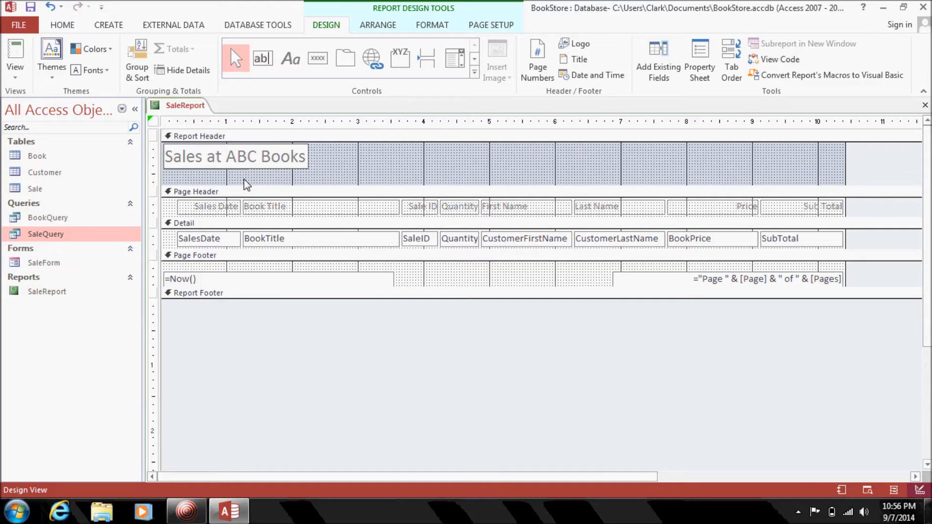
pyautogui.click(357, 158)
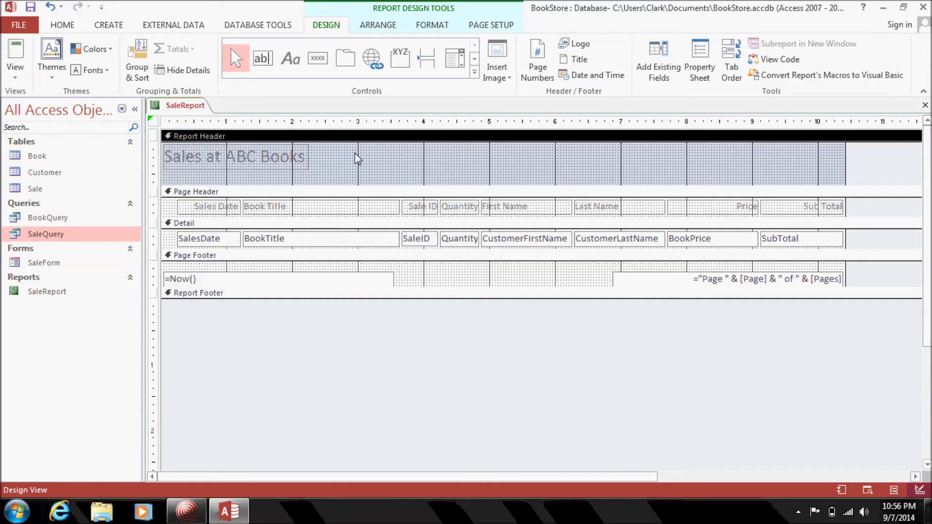
pyautogui.rightClick(183, 106)
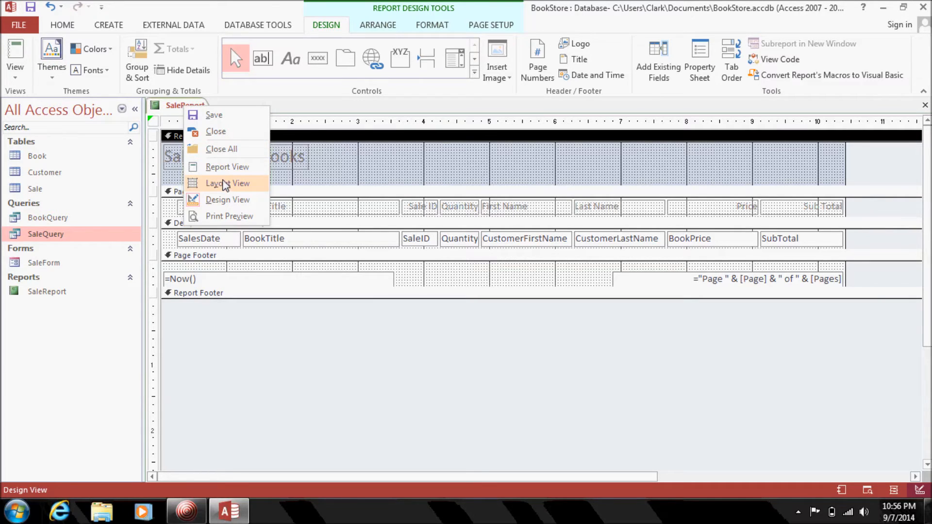
pyautogui.click(224, 167)
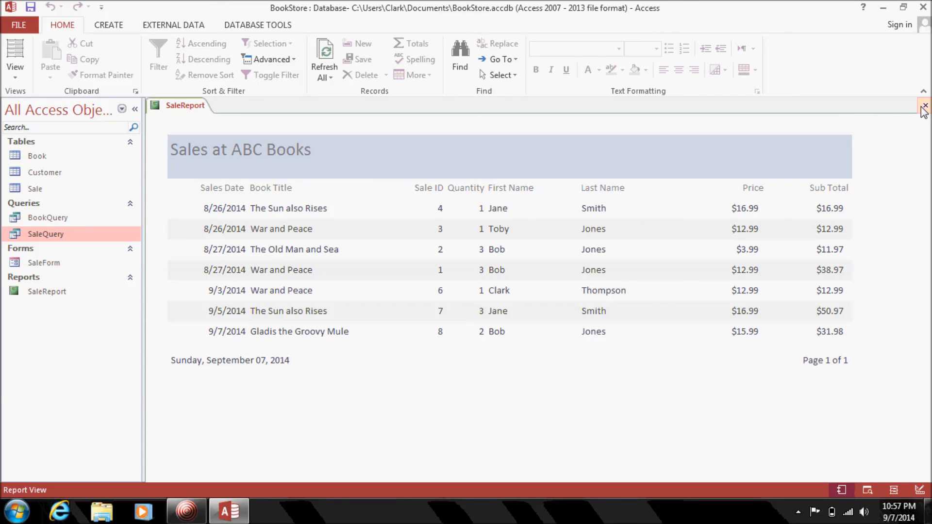
pyautogui.click(189, 517)
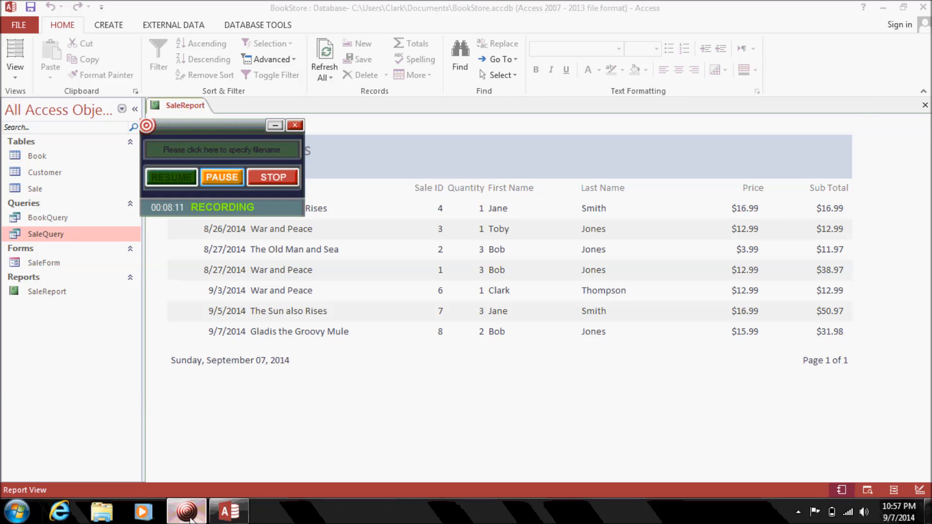